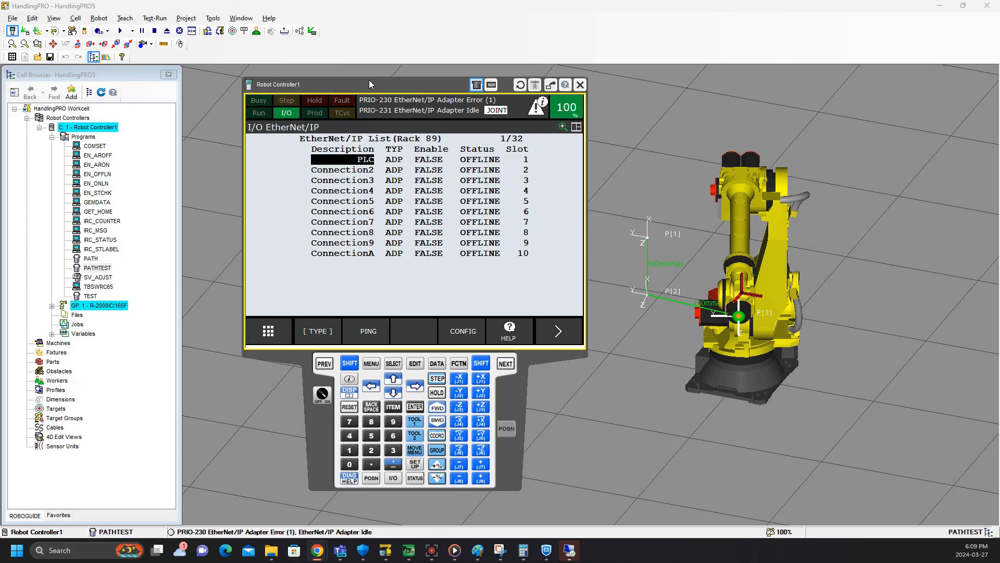
pyautogui.scroll(-2, 695, 232)
pyautogui.scroll(2, 696, 232)
pyautogui.moveTo(704, 235); pyautogui.dragTo(758, 243, button='right')
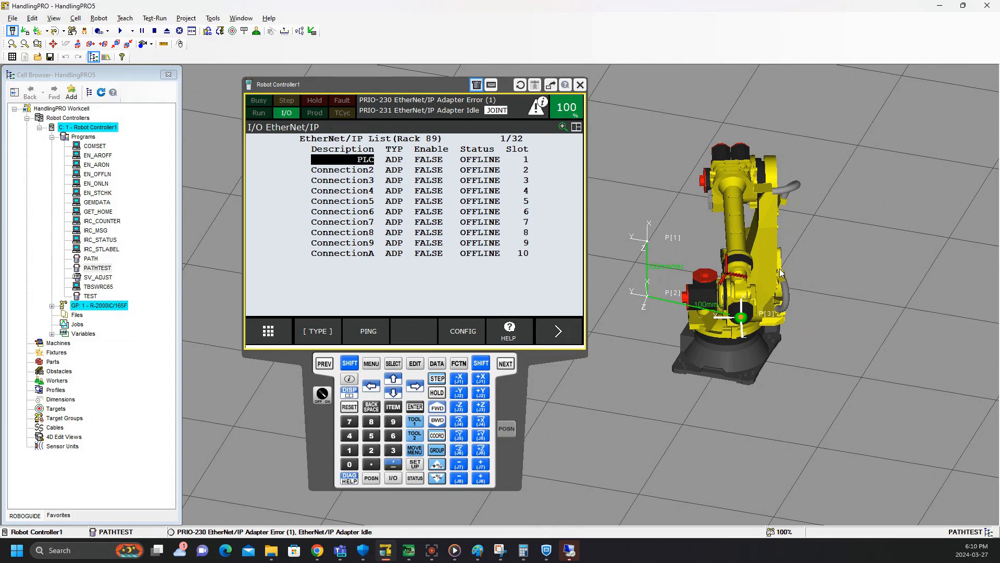
pyautogui.moveTo(812, 264); pyautogui.dragTo(813, 267, button='right')
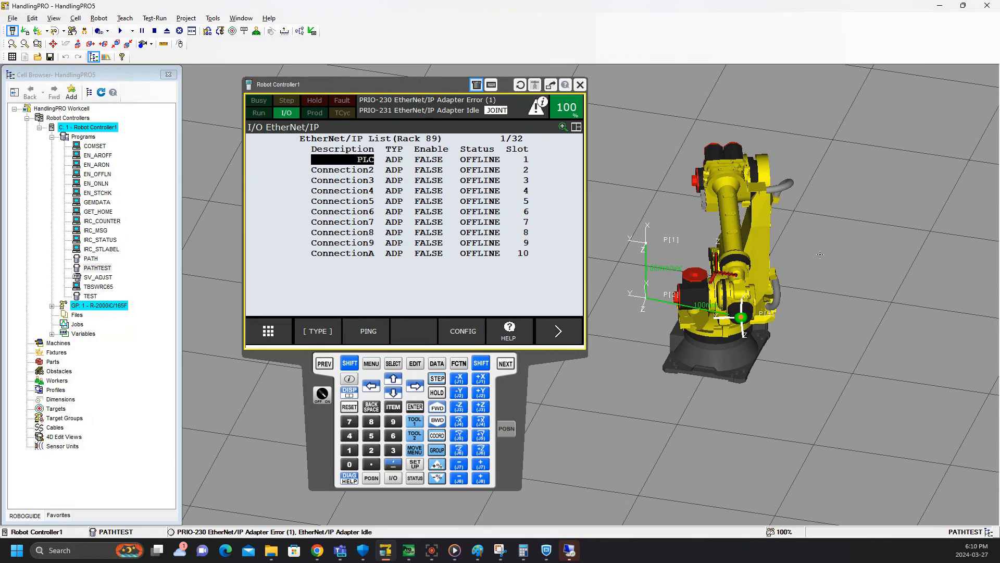
pyautogui.click(371, 364)
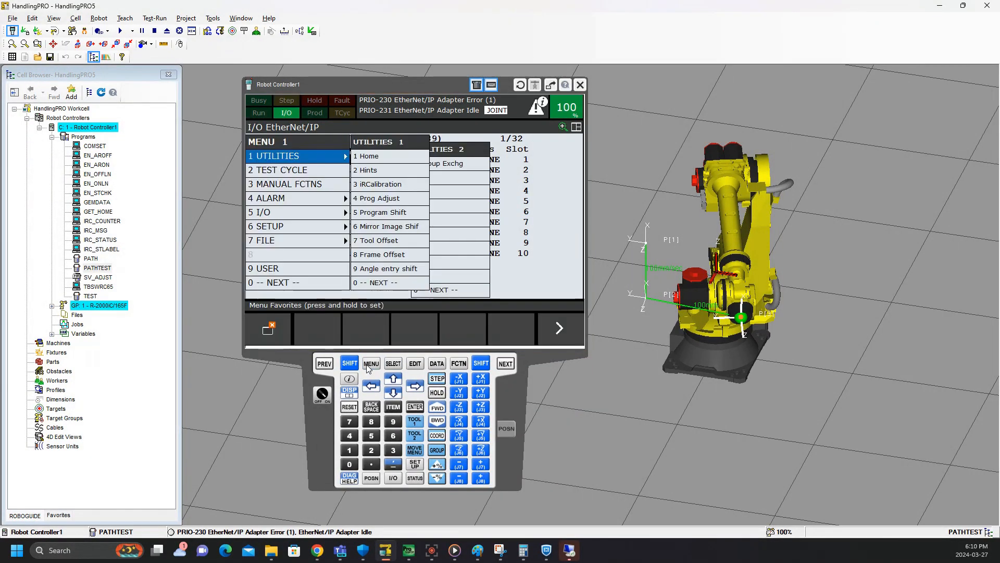
pyautogui.click(371, 364)
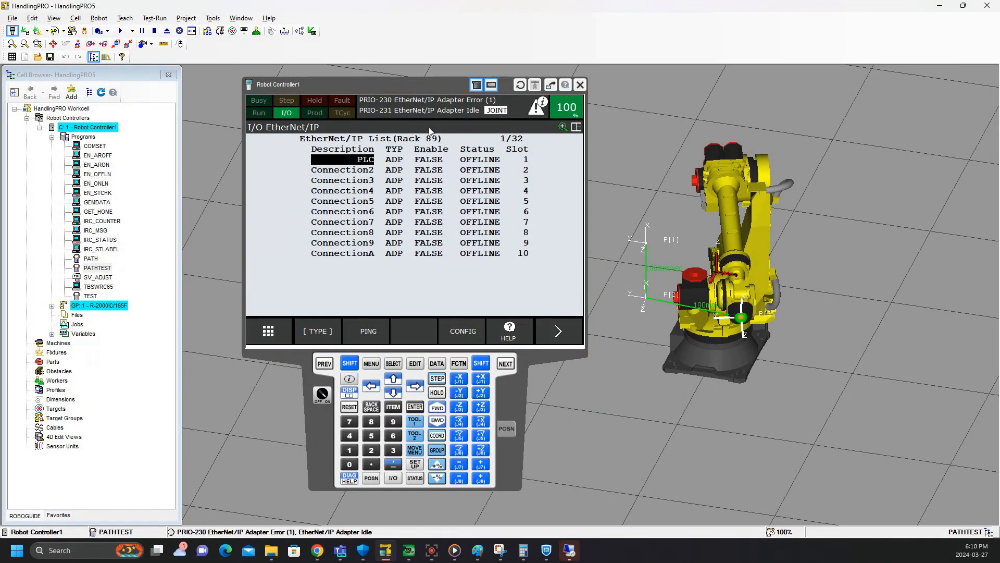
pyautogui.moveTo(411, 89); pyautogui.dragTo(402, 89)
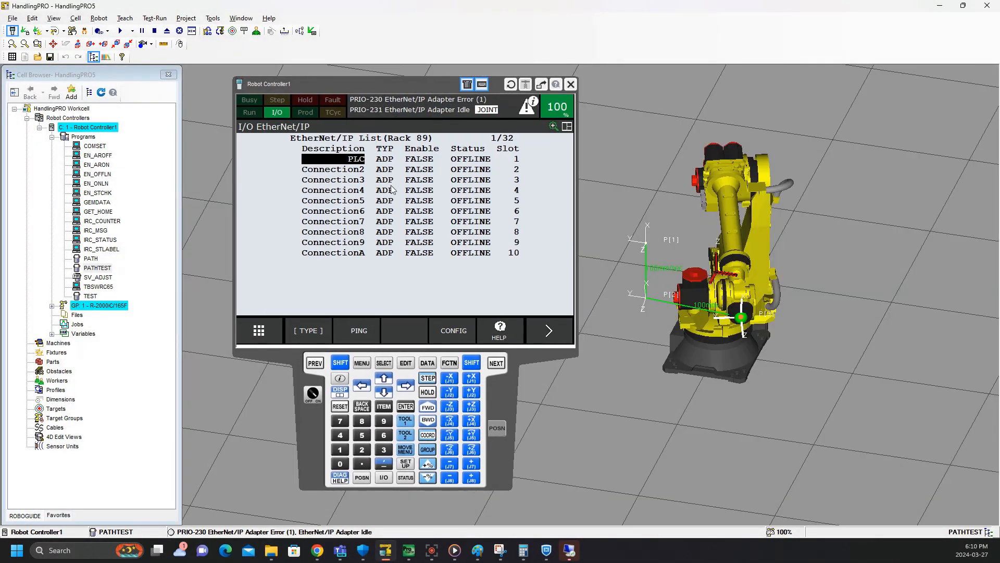
pyautogui.moveTo(386, 86); pyautogui.dragTo(382, 86)
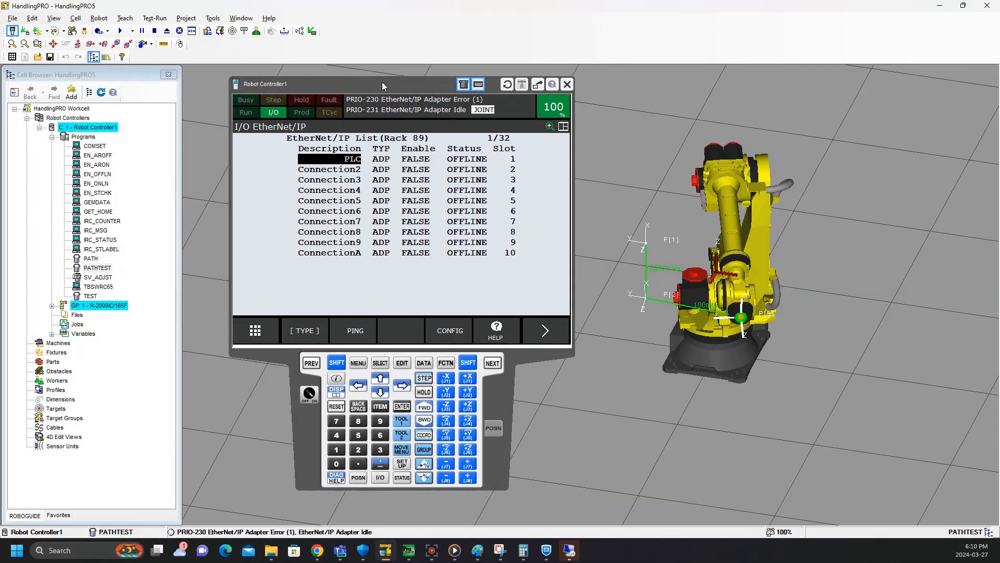
# - Open the PATHTEST program from the program list and place the cursor on line 4
pyautogui.click(380, 363)
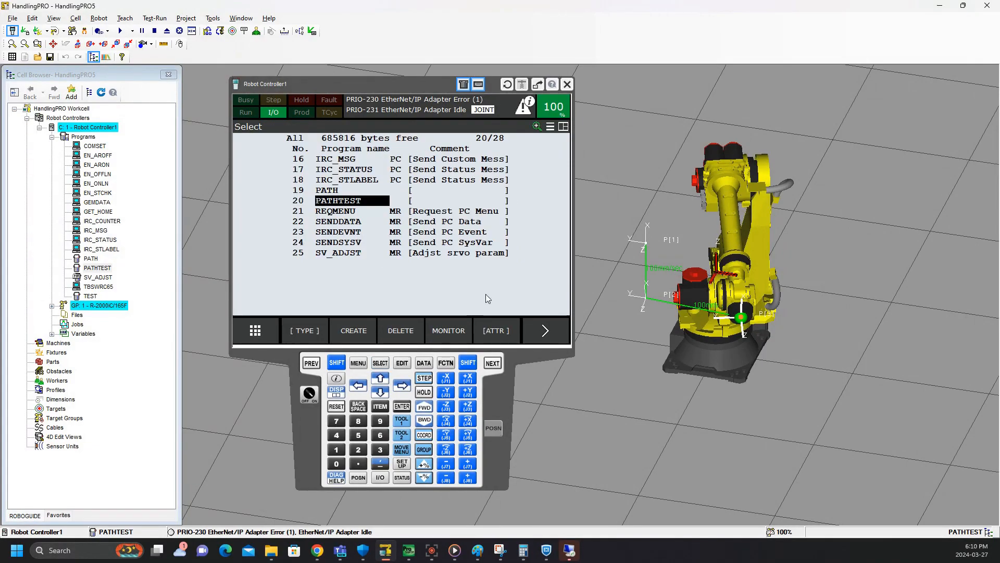
pyautogui.press('Return')
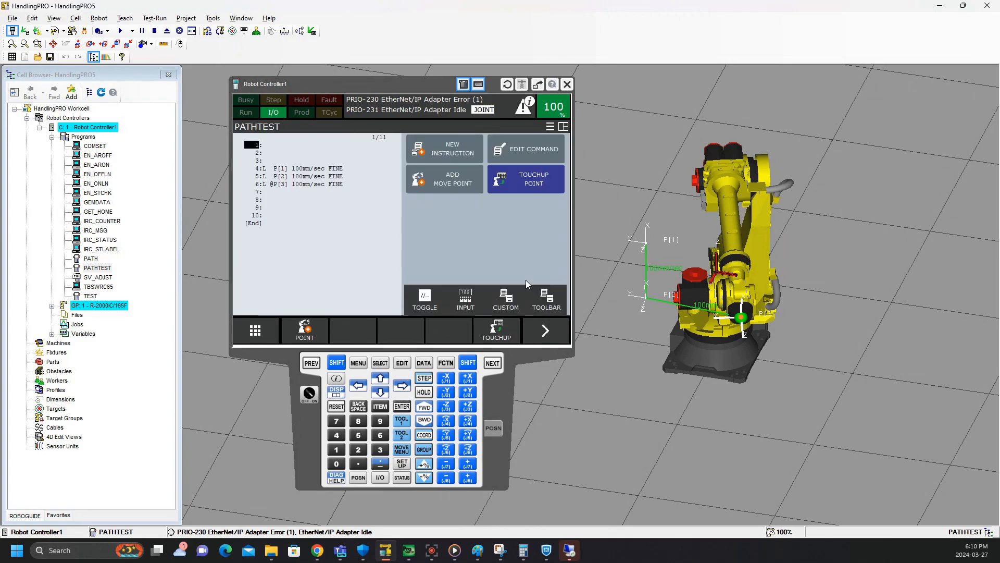
pyautogui.click(259, 161)
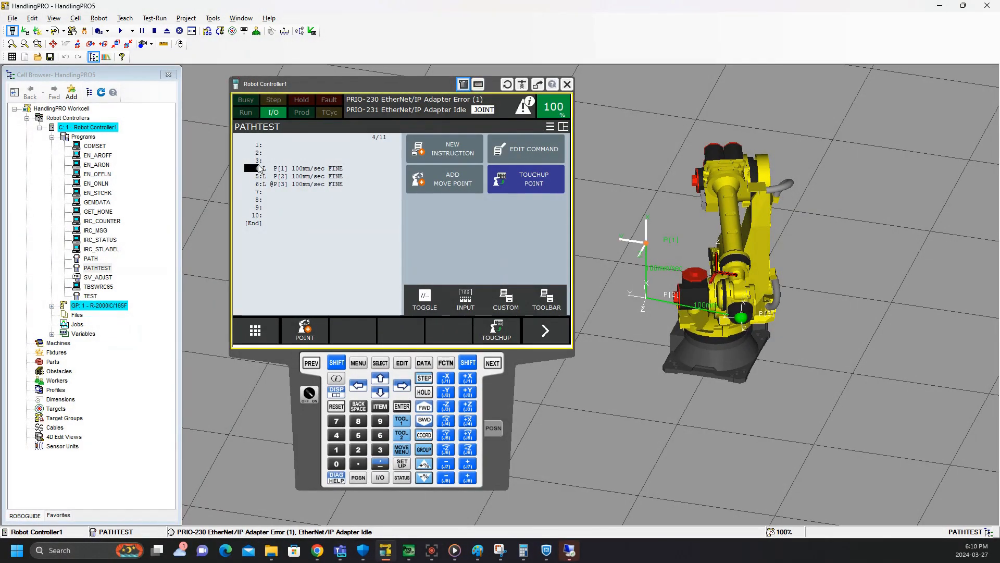
# - Reset the controller faults and run PATHTEST forward from line 4 through the linear moves
pyautogui.click(337, 363)
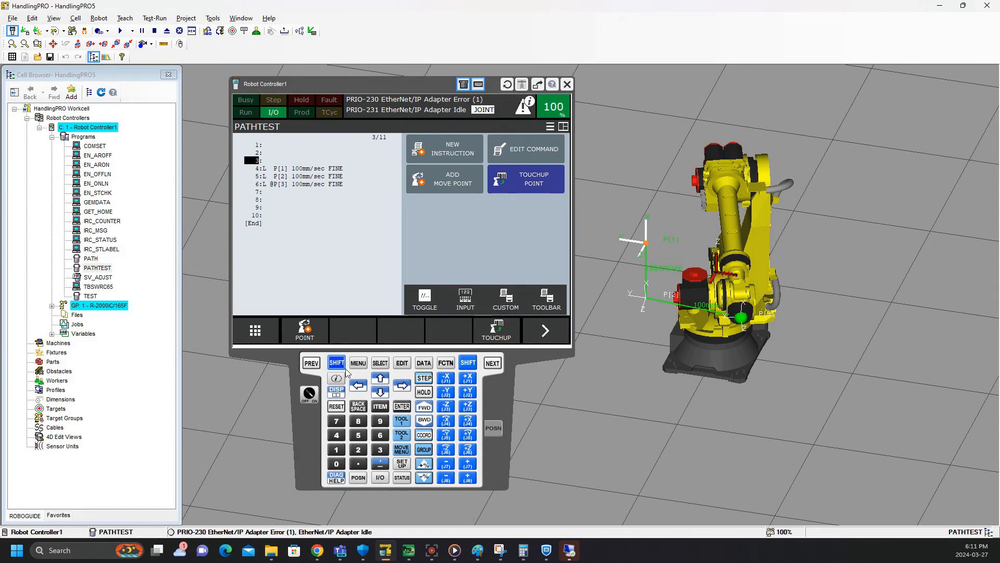
pyautogui.click(258, 169)
pyautogui.click(336, 362)
pyautogui.click(336, 406)
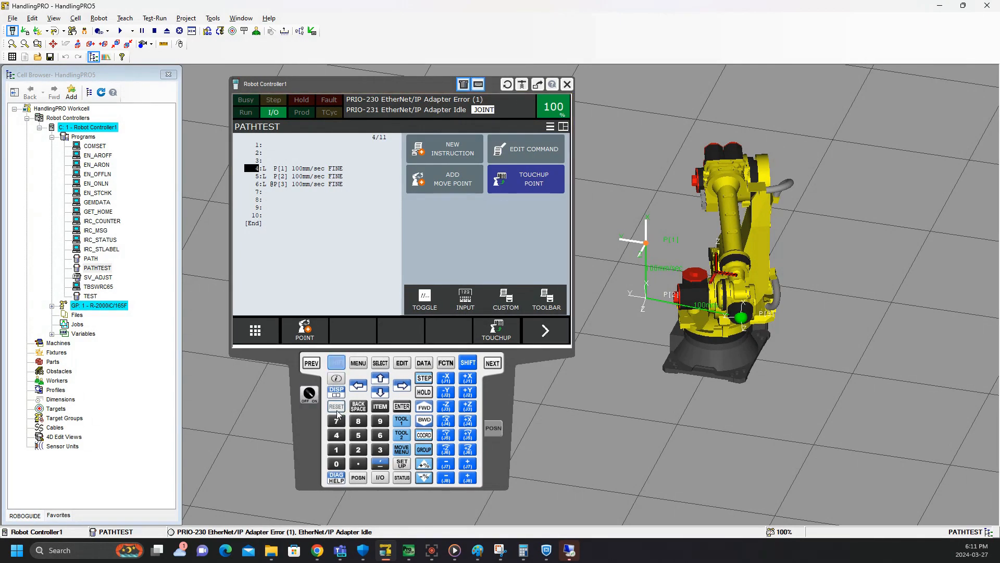
pyautogui.click(425, 408)
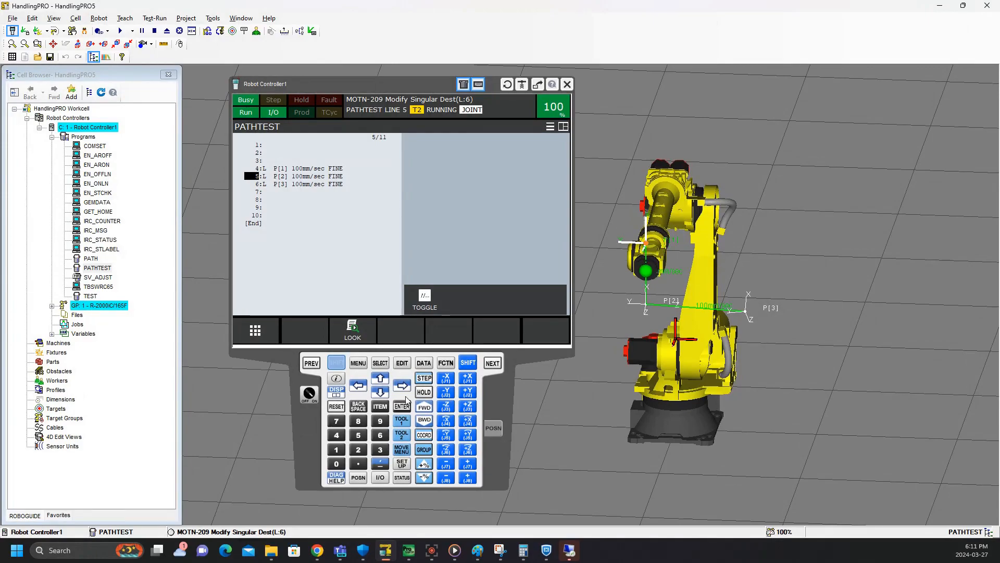
pyautogui.click(338, 364)
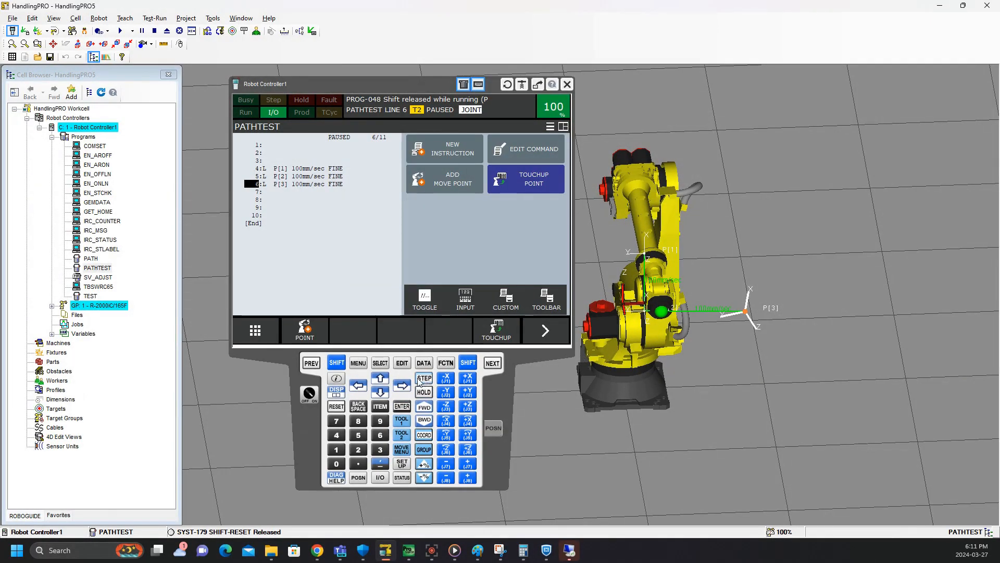
# - Open the TCP/IP detailed setup in the robot's Host Comm settings
pyautogui.click(359, 363)
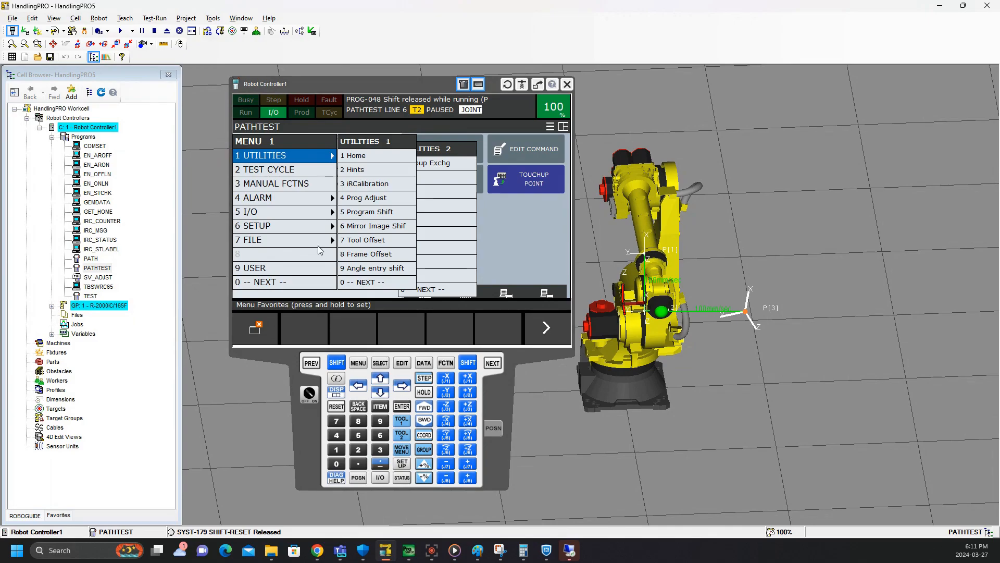
pyautogui.click(331, 227)
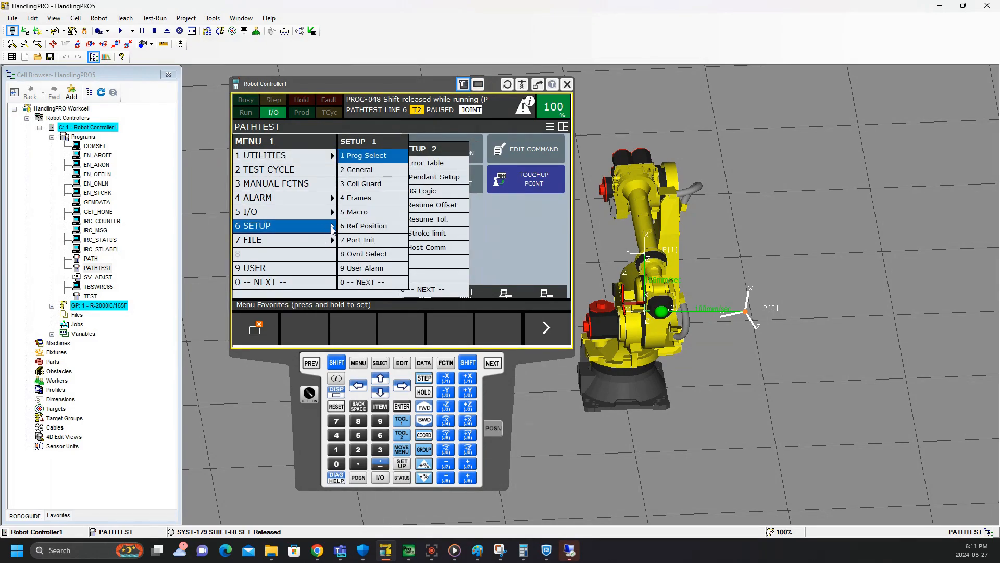
pyautogui.click(430, 248)
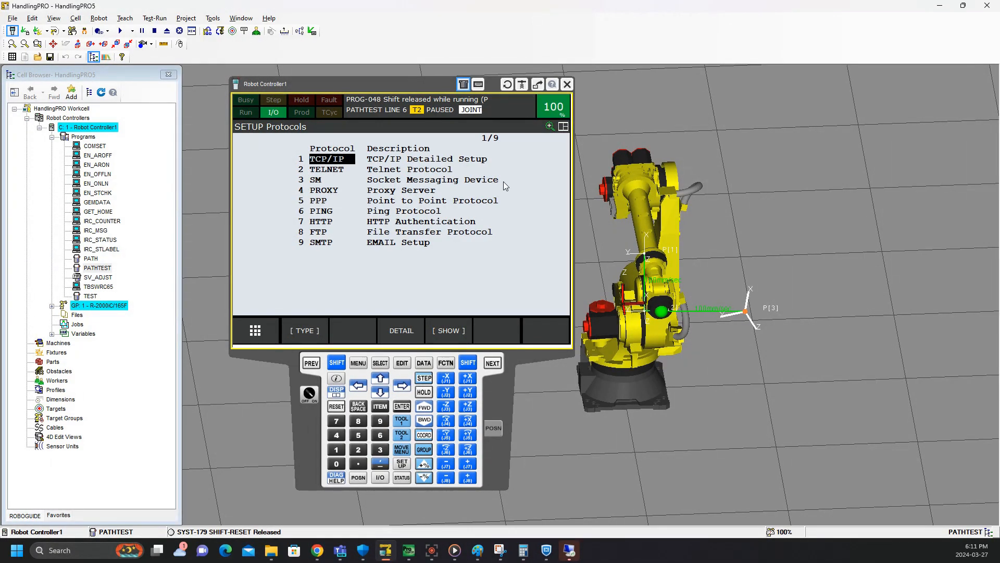
pyautogui.press('Return')
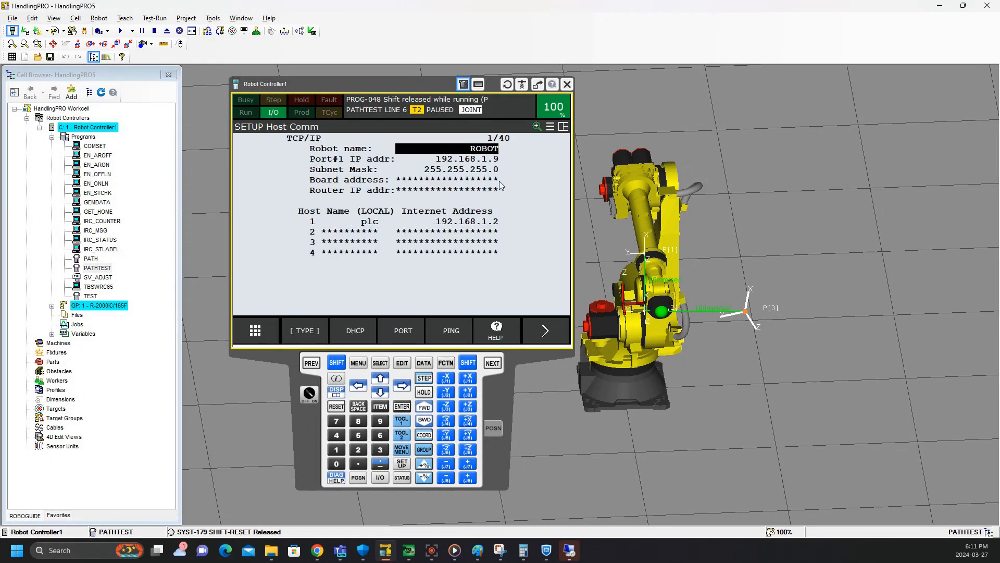
# - Ping the robot's own Port#1 IP address, 192.168.1.9
pyautogui.press('Down')
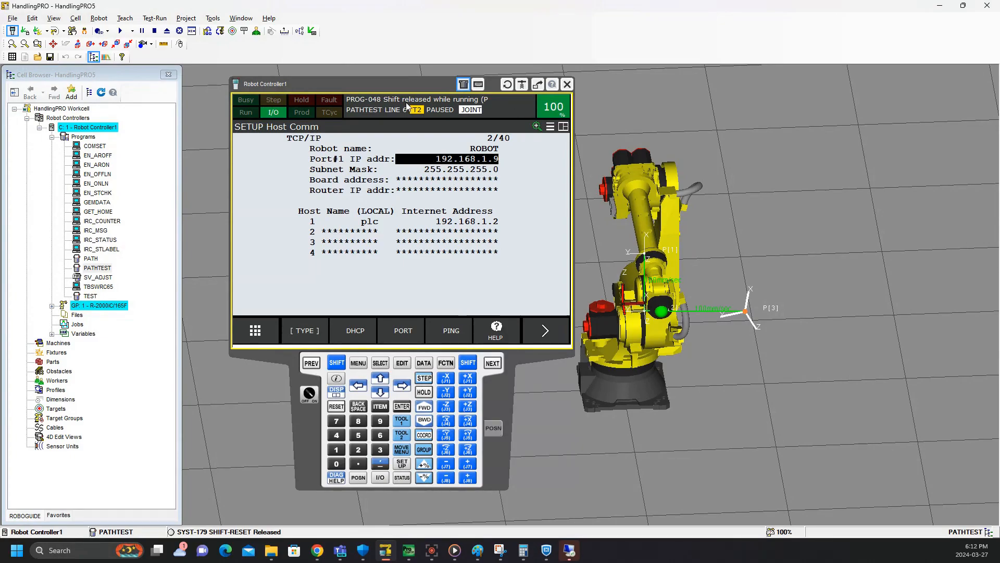
pyautogui.moveTo(405, 88); pyautogui.dragTo(374, 90)
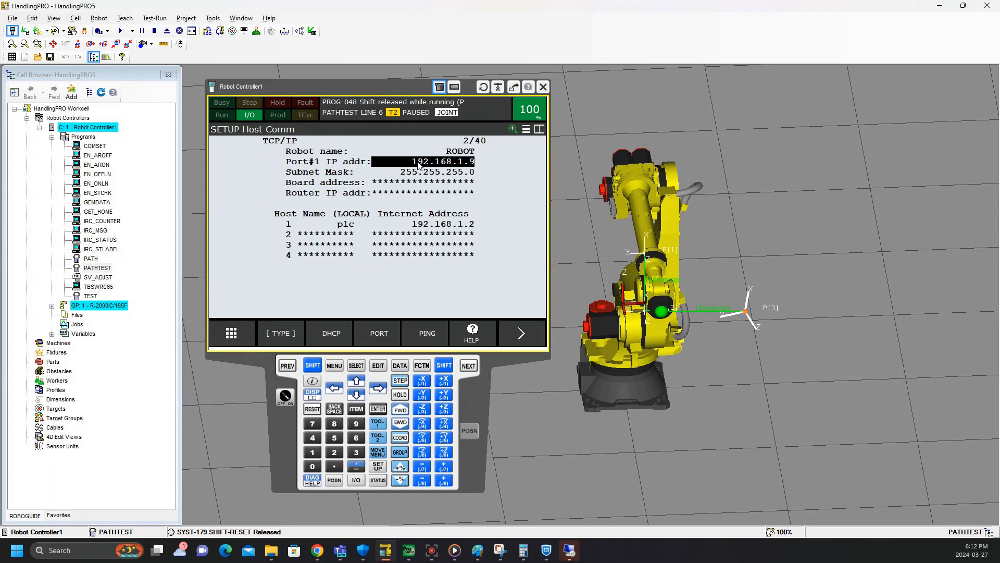
pyautogui.click(424, 330)
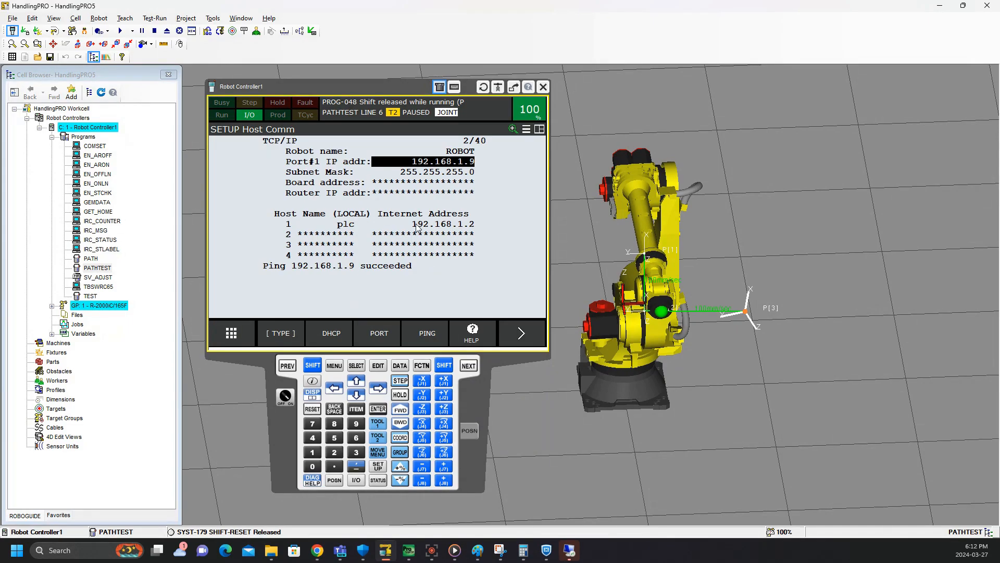
# - Check the subnet mask and the name and internet address of host 1 in the TCP/IP setup
pyautogui.click(414, 175)
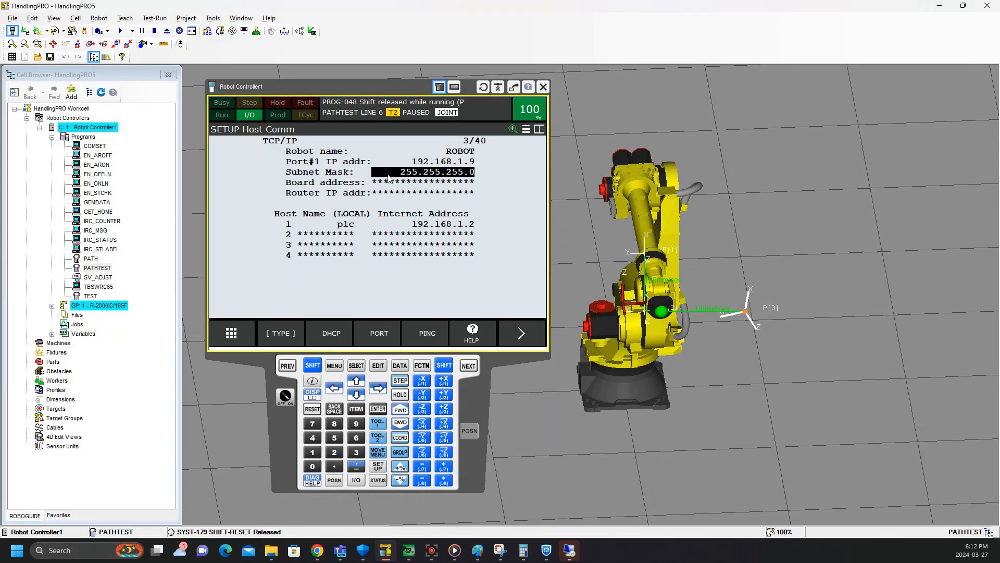
pyautogui.click(306, 220)
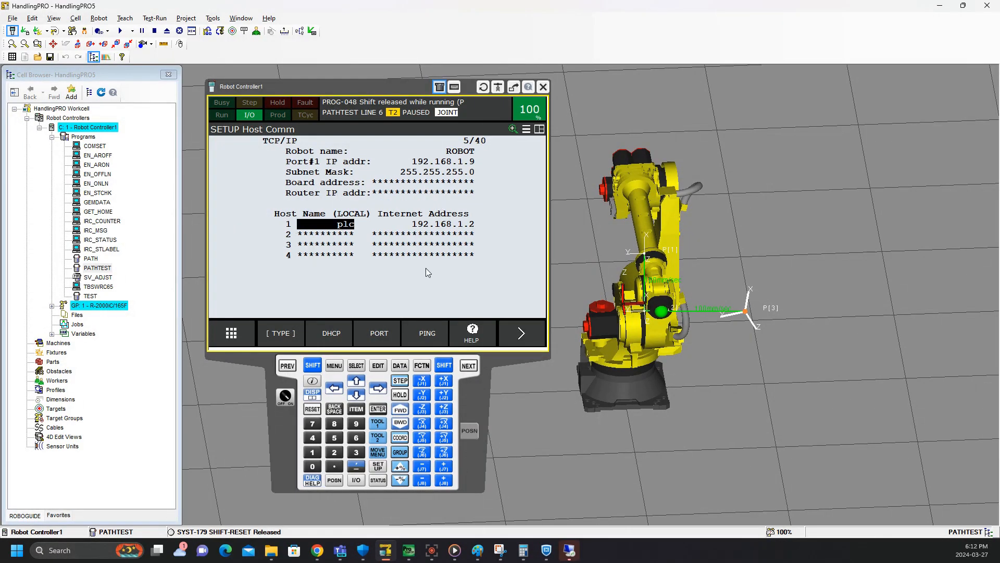
pyautogui.click(442, 226)
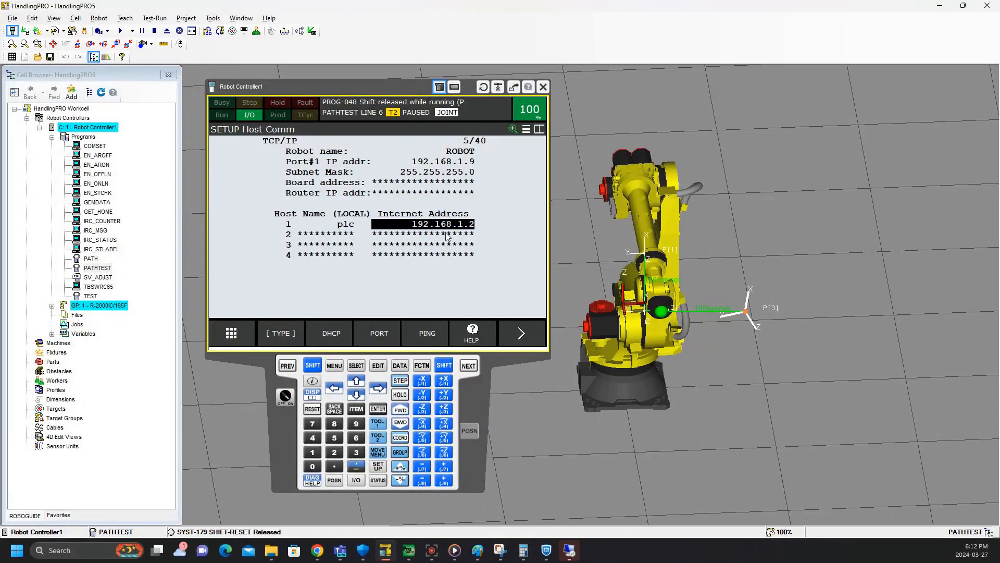
# - Switch to Productivity Suite, check the P1-550 PLC's IP address in the CPU connections list, and return to the robot controller
pyautogui.moveTo(0, 98); pyautogui.dragTo(751, 95)
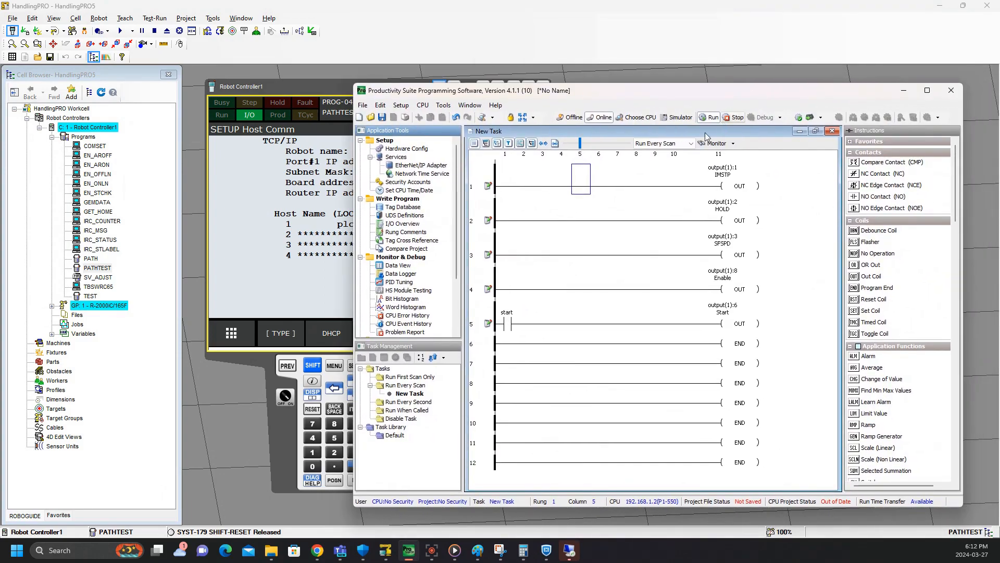
pyautogui.click(639, 117)
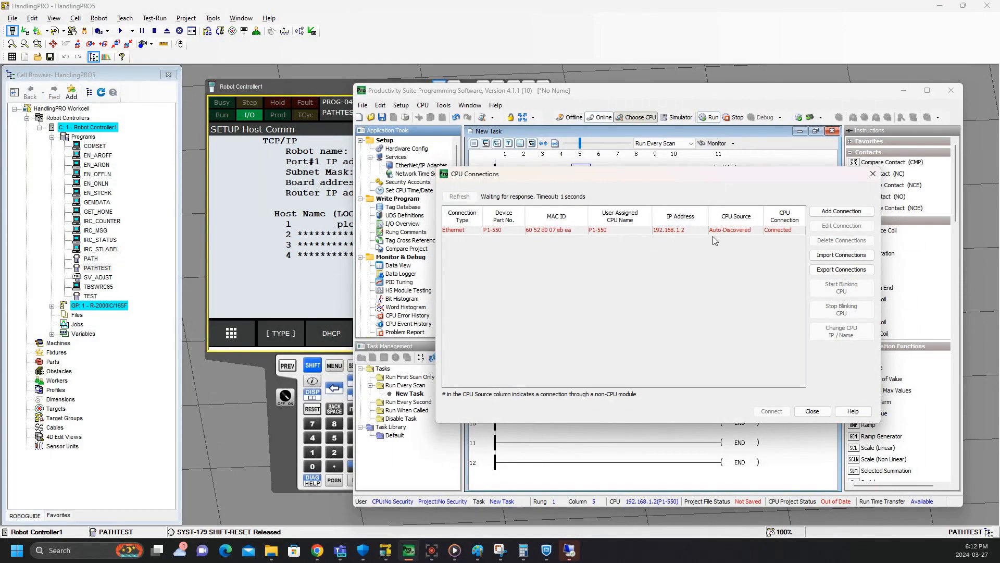
pyautogui.click(869, 179)
pyautogui.click(904, 91)
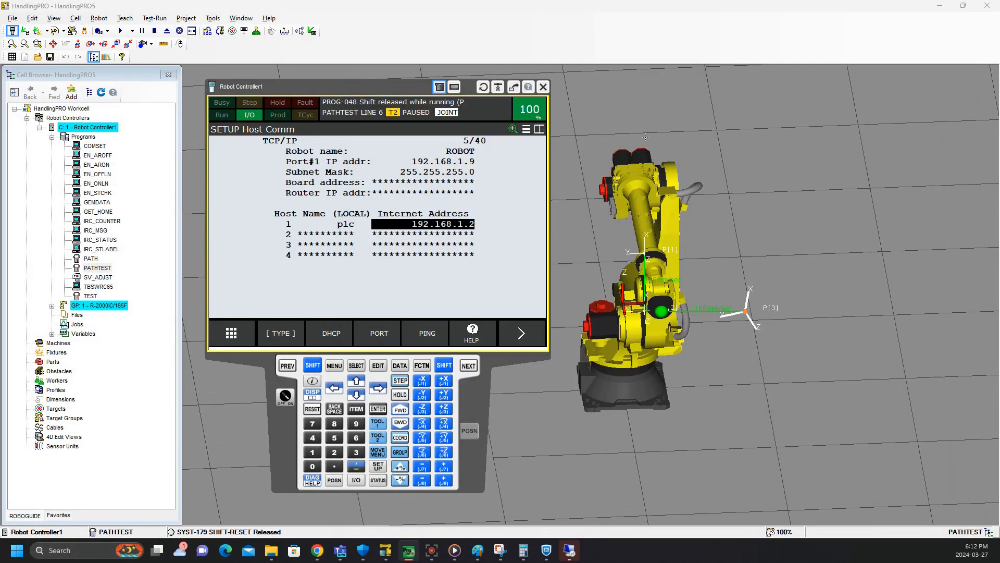
# - Ping the plc host at 192.168.1.2 from the robot's TCP/IP setup
pyautogui.click(430, 336)
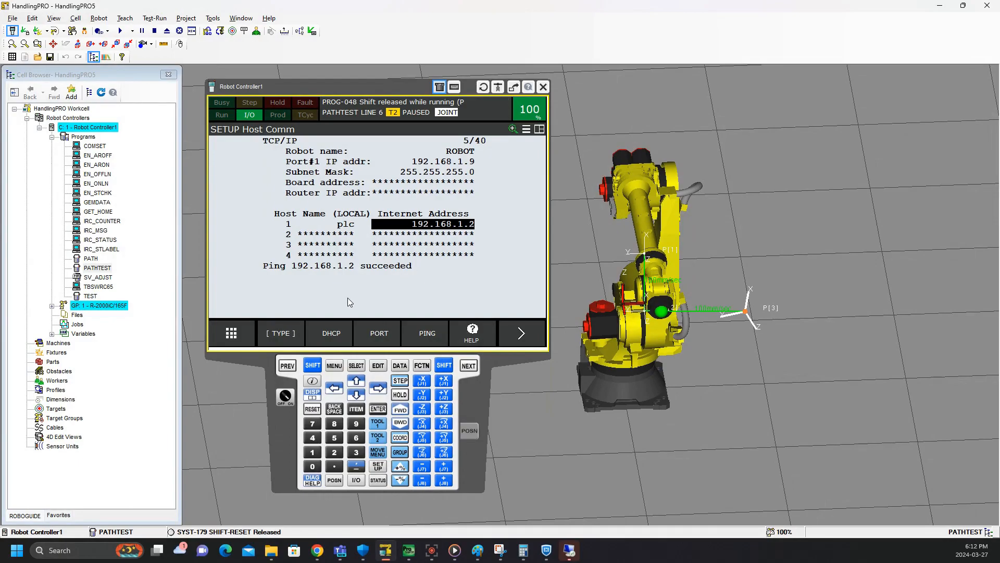
pyautogui.click(428, 156)
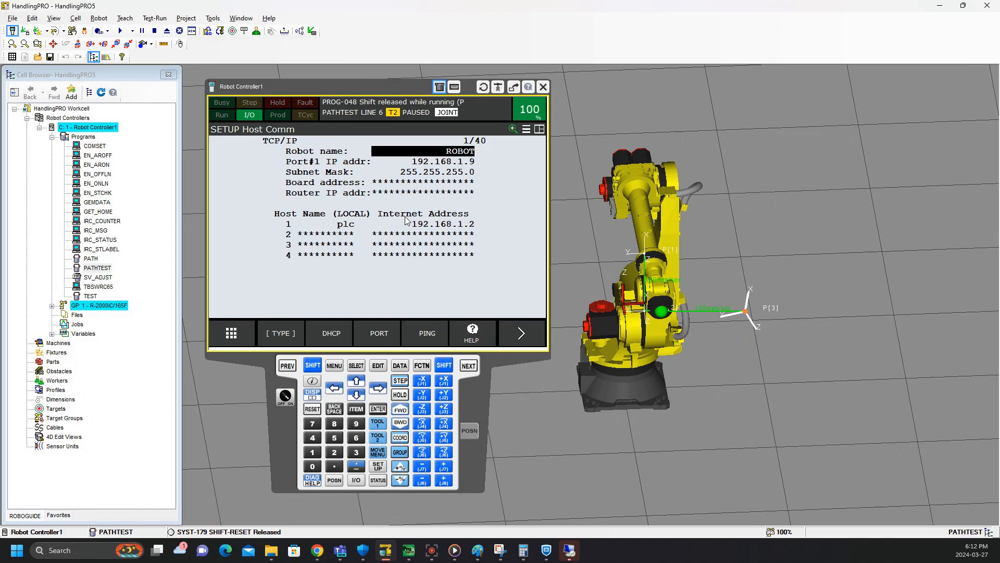
# - Open the EtherNet/IP I/O list and review the adapter configuration of the PLC connection
pyautogui.click(334, 366)
pyautogui.click(277, 218)
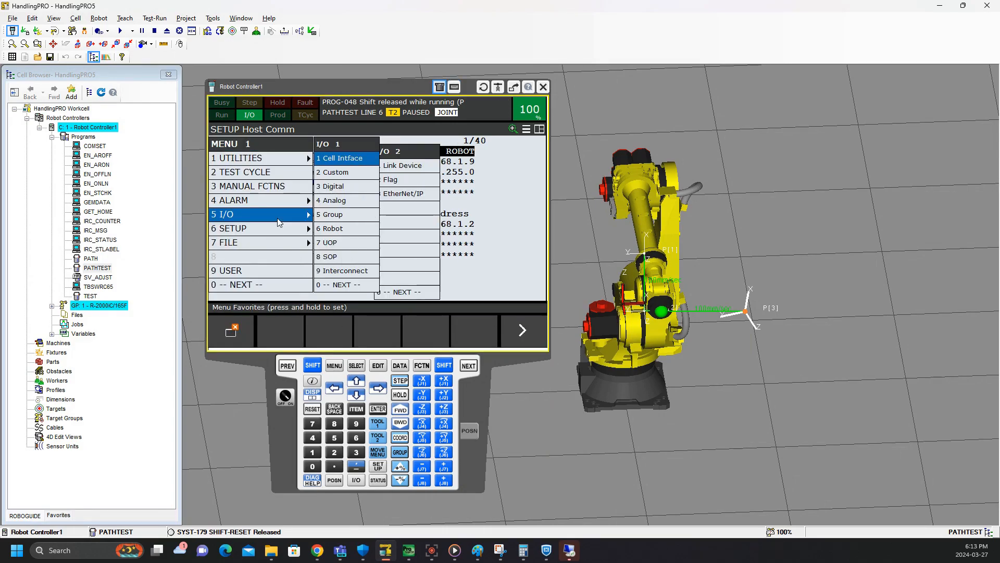
pyautogui.click(396, 195)
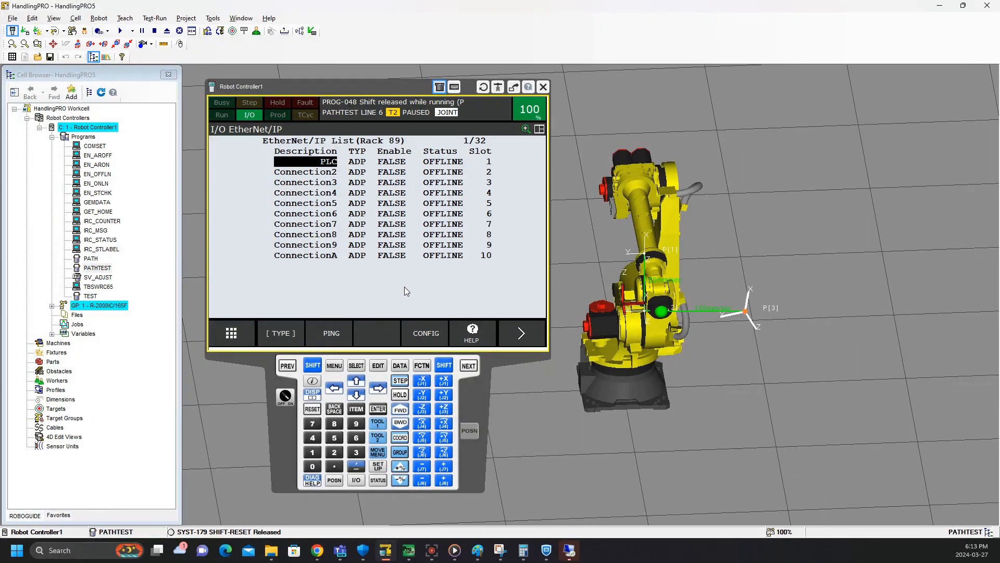
pyautogui.click(414, 329)
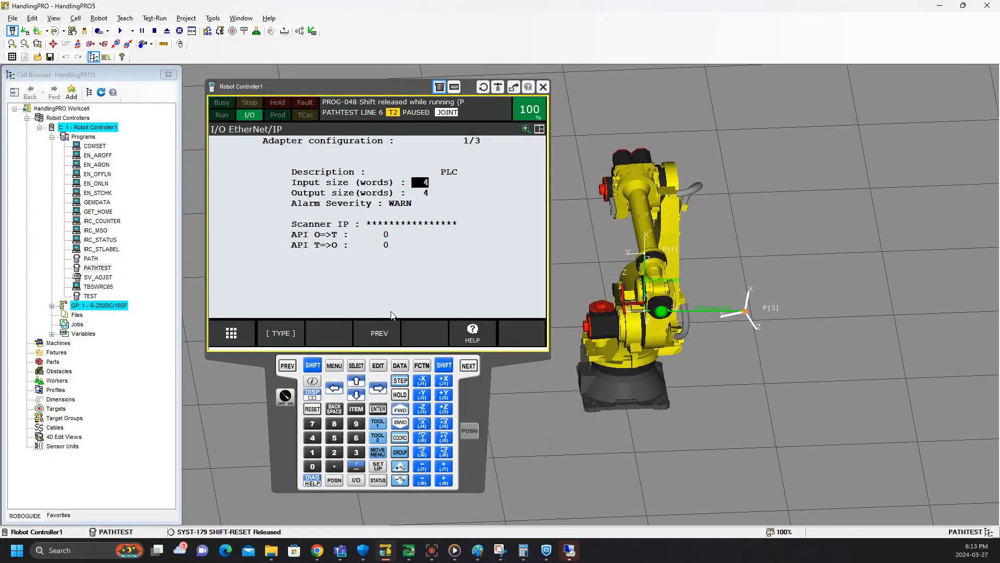
pyautogui.click(286, 366)
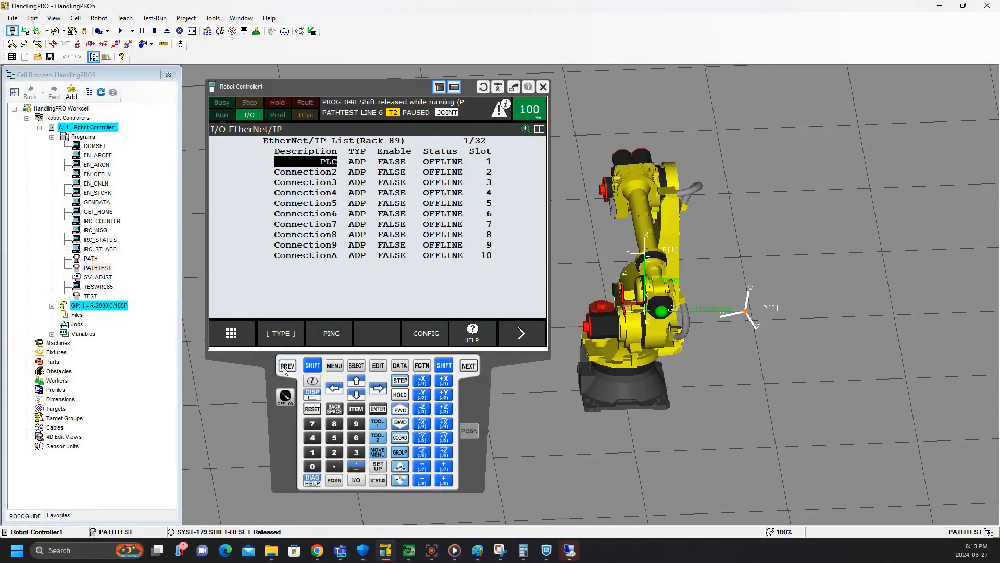
# - Set Enable to TRUE for the PLC adapter connection in slot 1 of the EtherNet/IP list
pyautogui.click(382, 165)
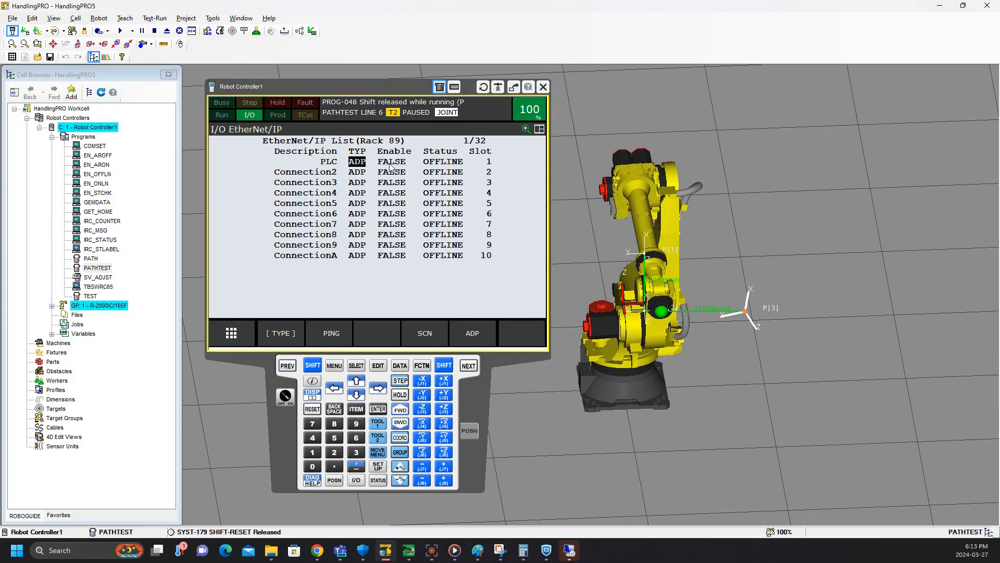
pyautogui.click(394, 164)
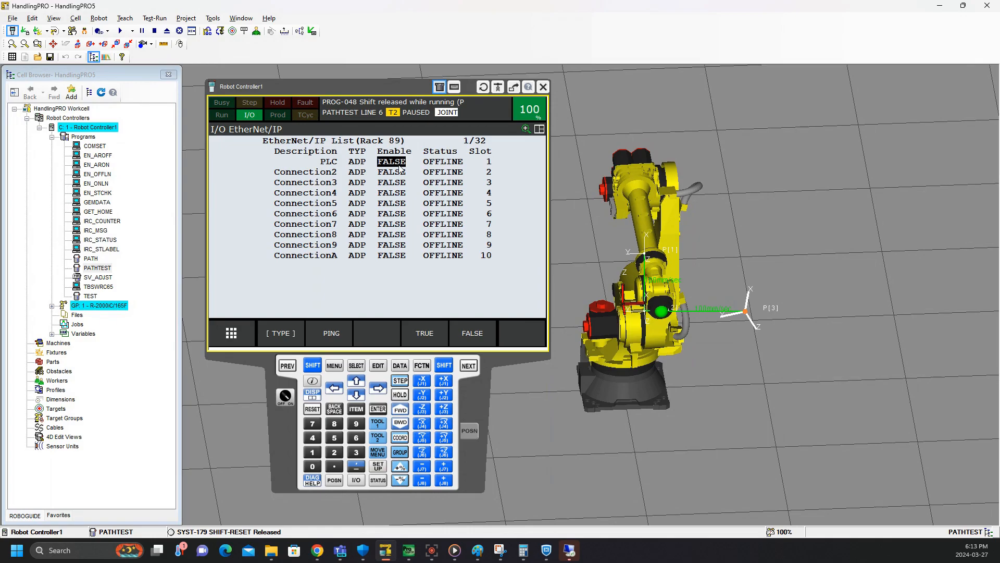
pyautogui.click(423, 332)
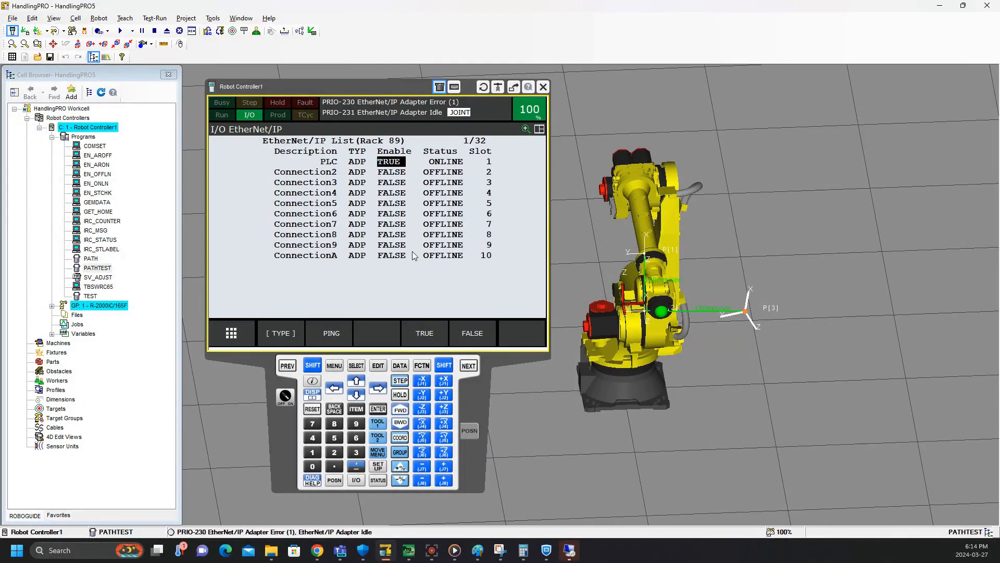
# - Open the digital I/O signal list and switch it to the digital inputs
pyautogui.click(336, 367)
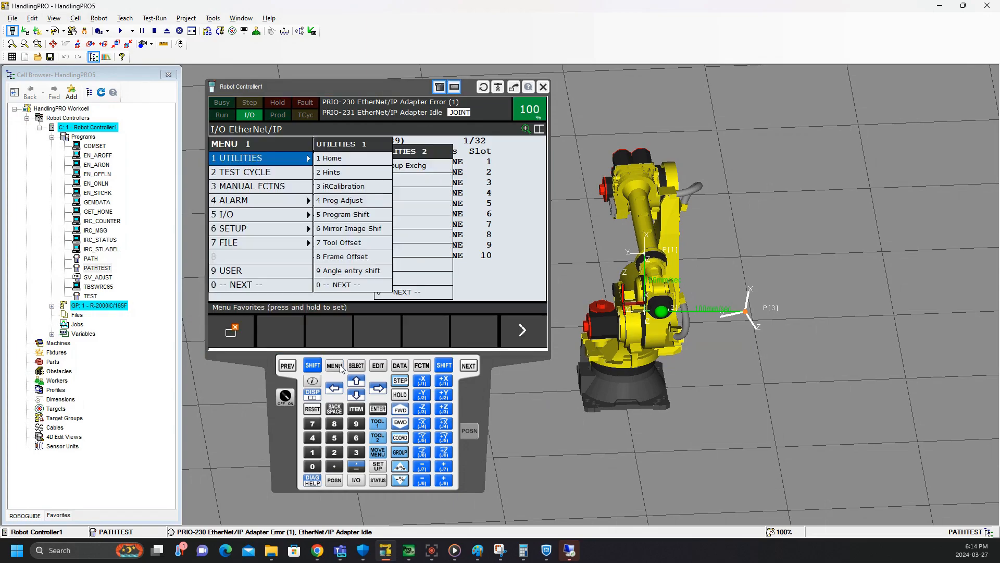
pyautogui.click(297, 219)
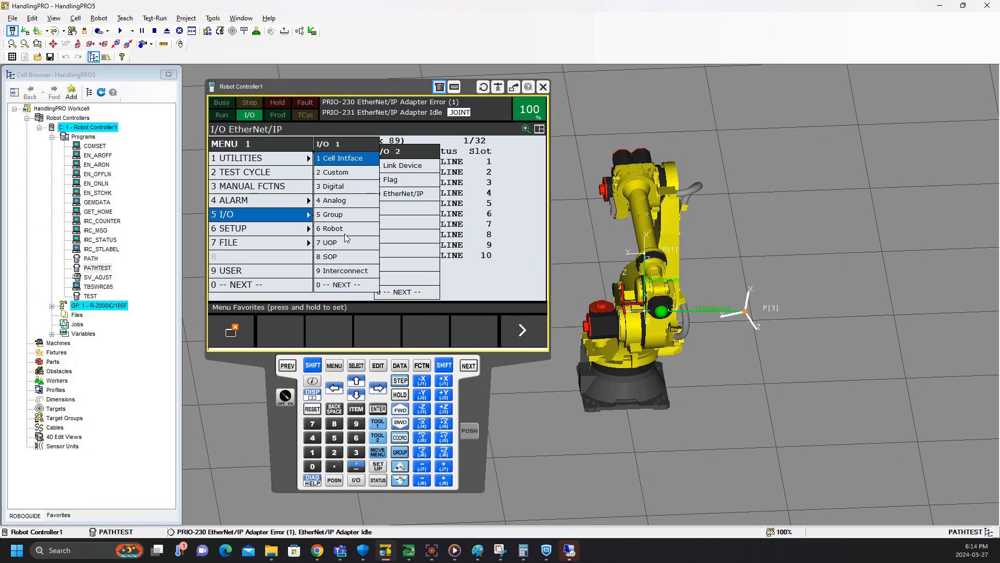
pyautogui.click(334, 187)
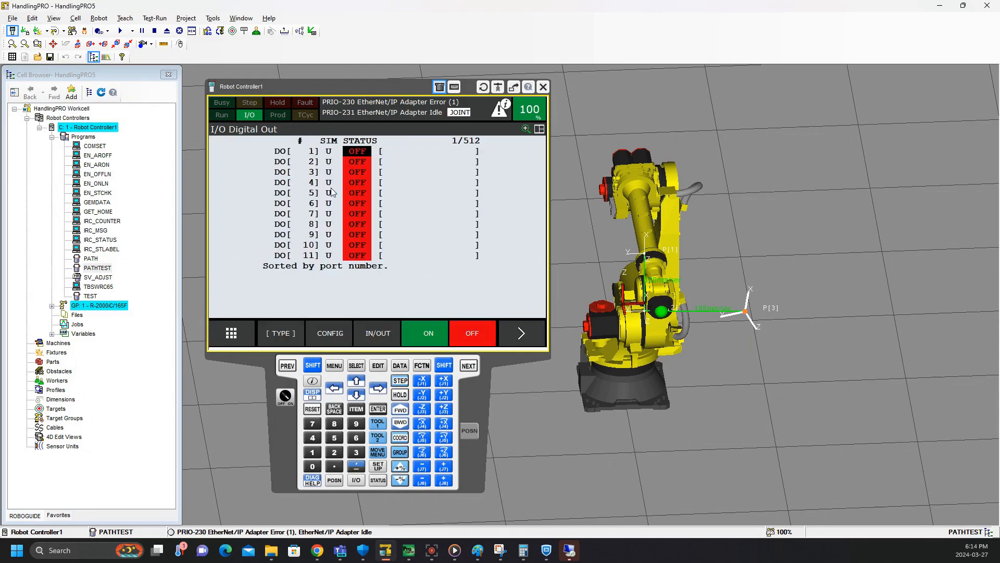
pyautogui.click(388, 335)
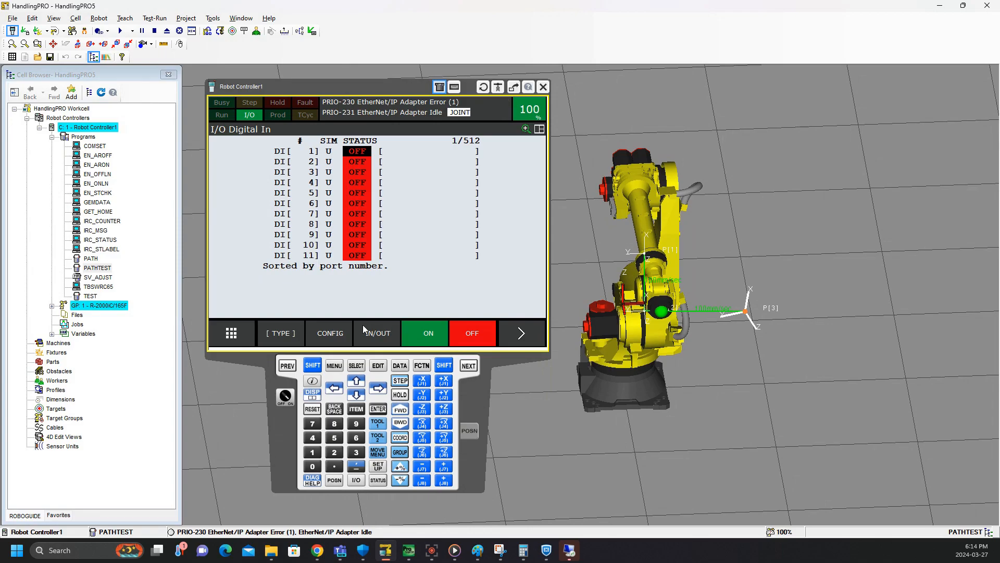
# - Open the digital input configuration and review its range, rack, slot and start assignments
pyautogui.click(334, 366)
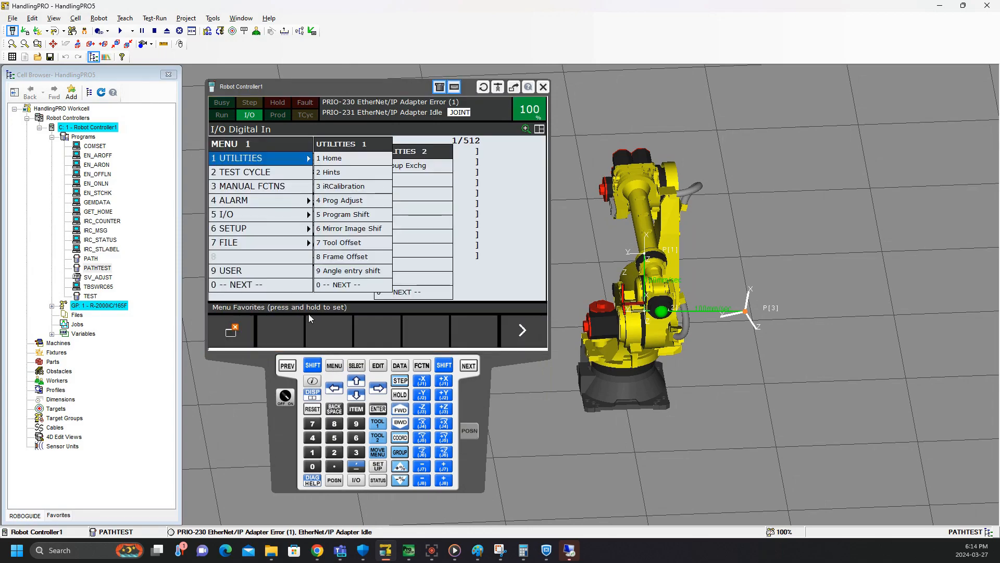
pyautogui.click(275, 216)
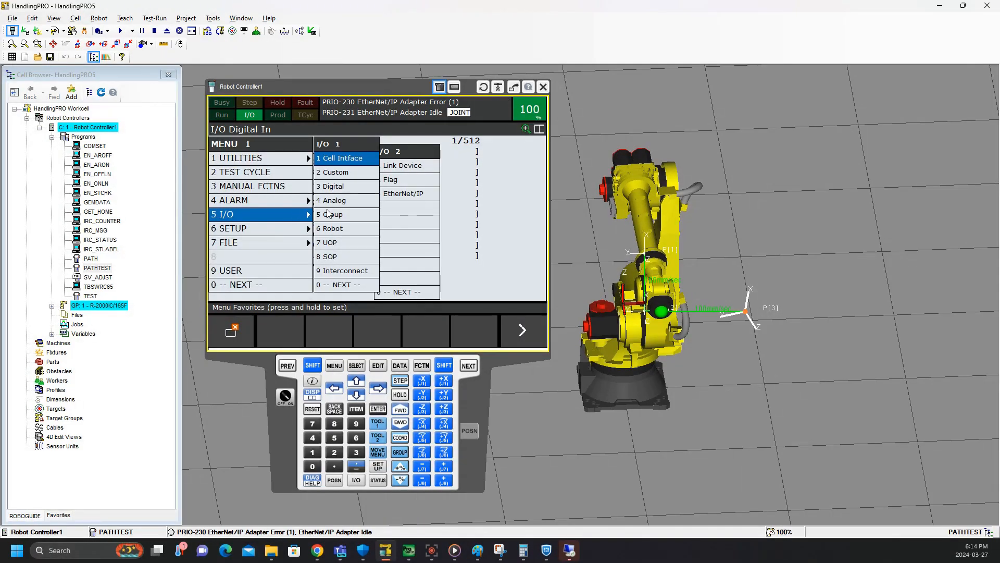
pyautogui.click(339, 188)
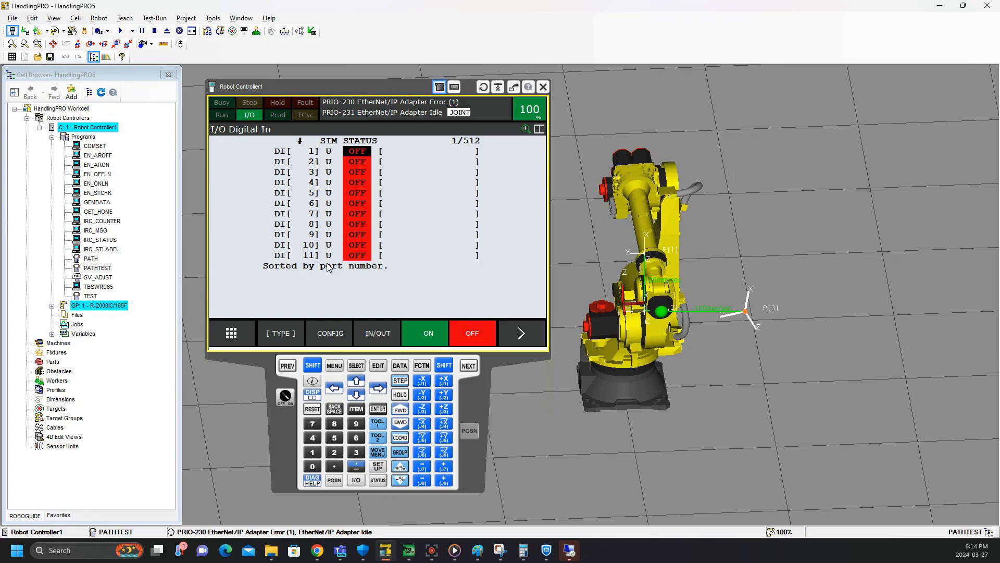
pyautogui.click(321, 333)
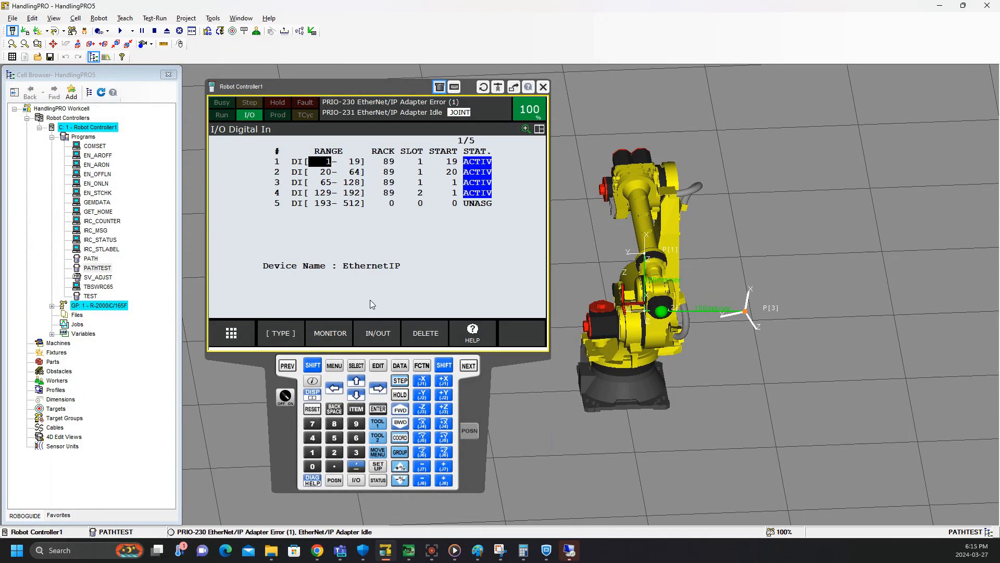
# - Switch to the digital output configuration and review its range, rack, slot and start assignments
pyautogui.click(378, 333)
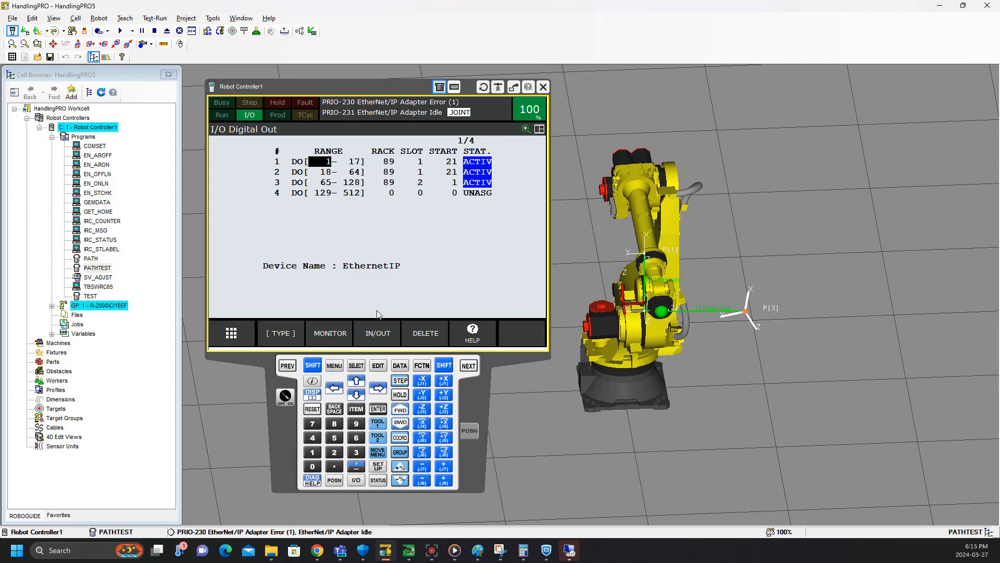
pyautogui.click(334, 365)
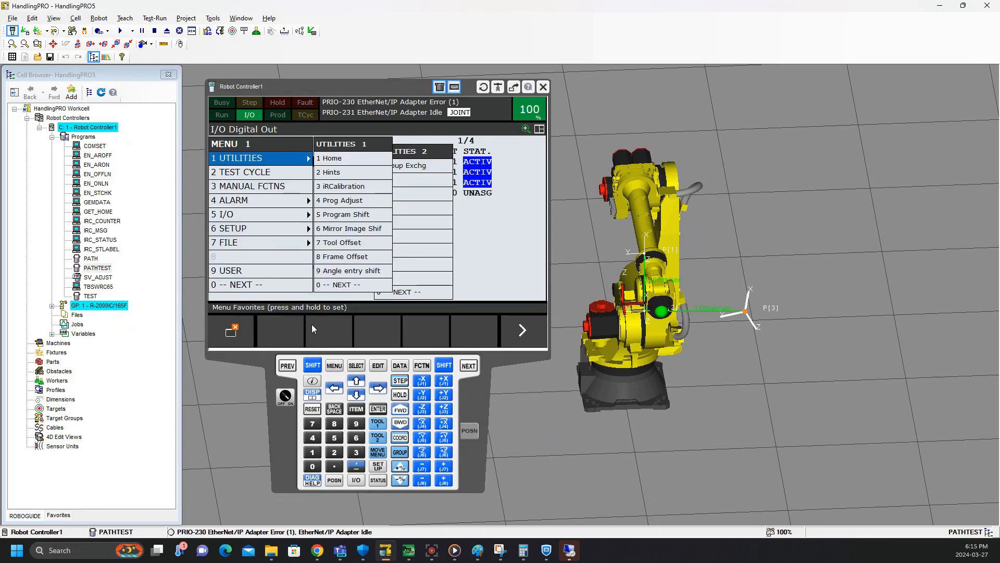
pyautogui.click(479, 163)
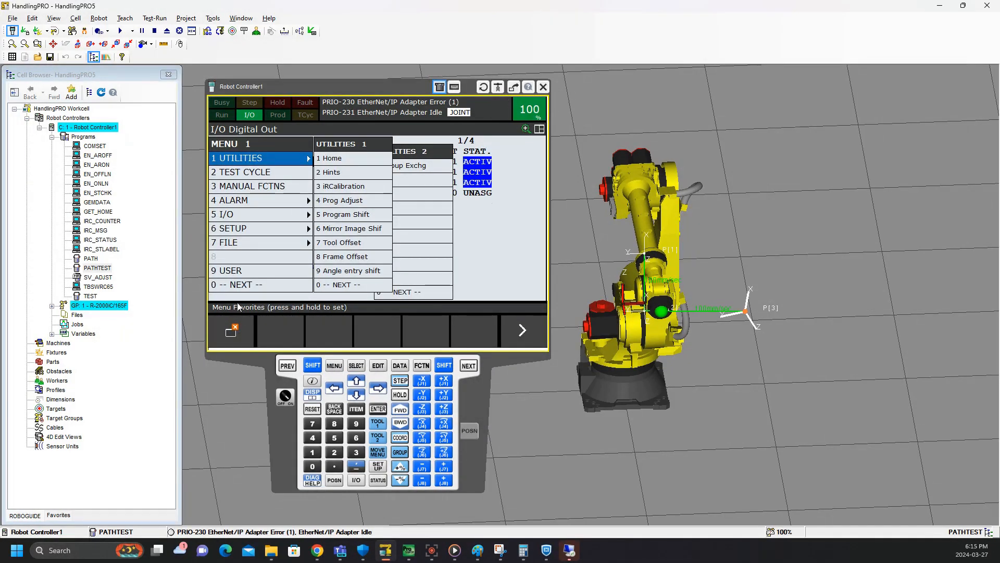
pyautogui.click(245, 328)
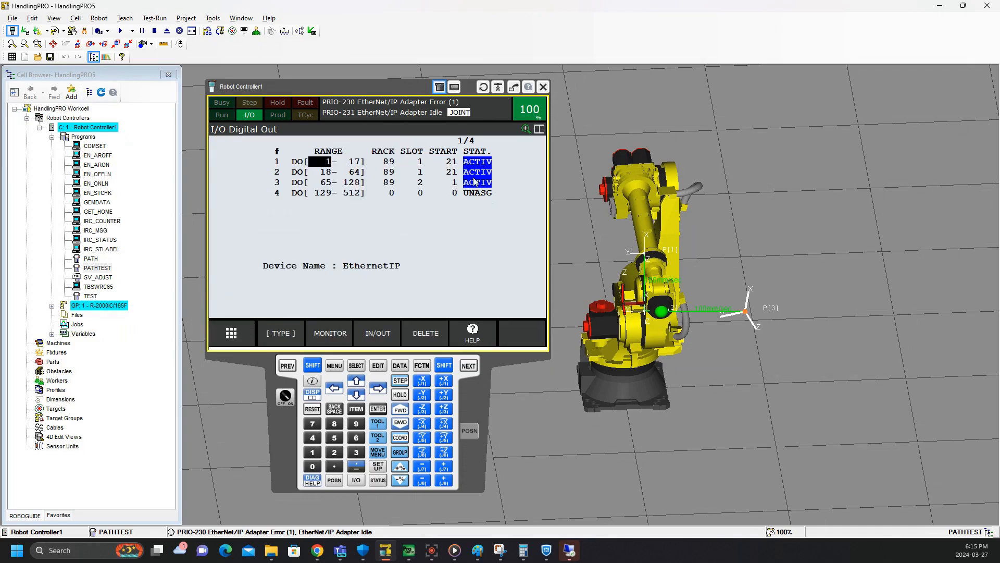
# - Set the rack of the DO[65-128] output range to 48
pyautogui.click(452, 163)
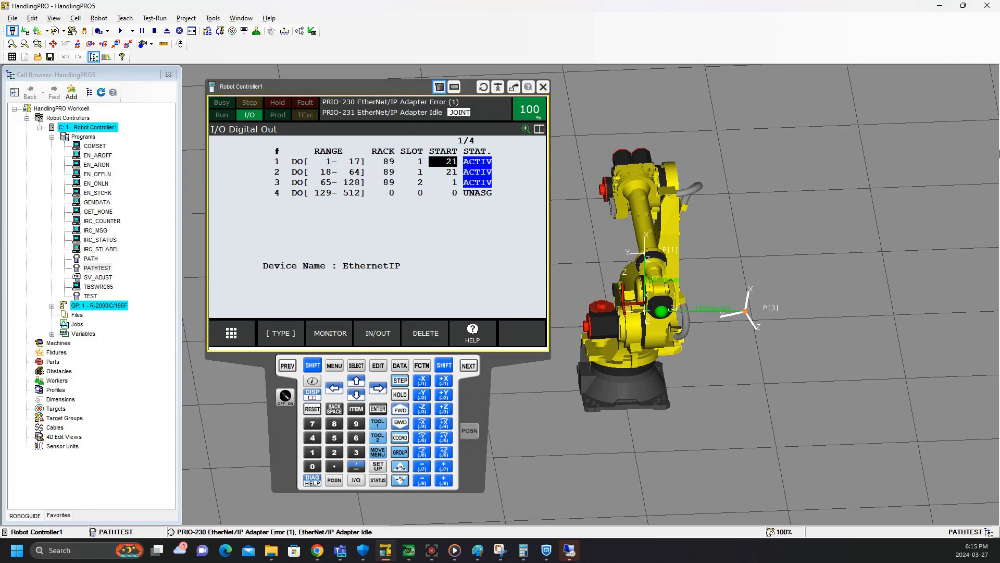
pyautogui.click(388, 182)
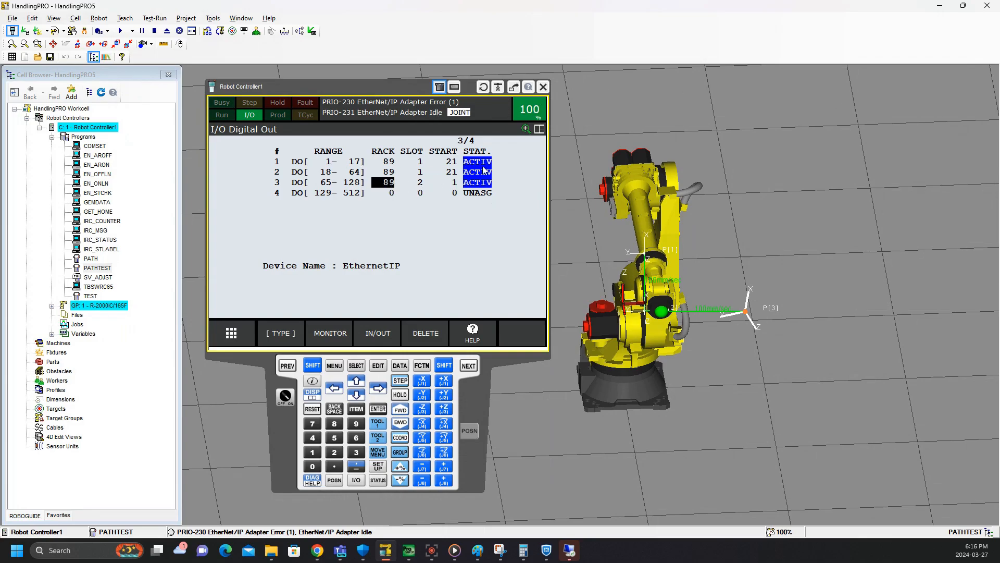
pyautogui.write('48')
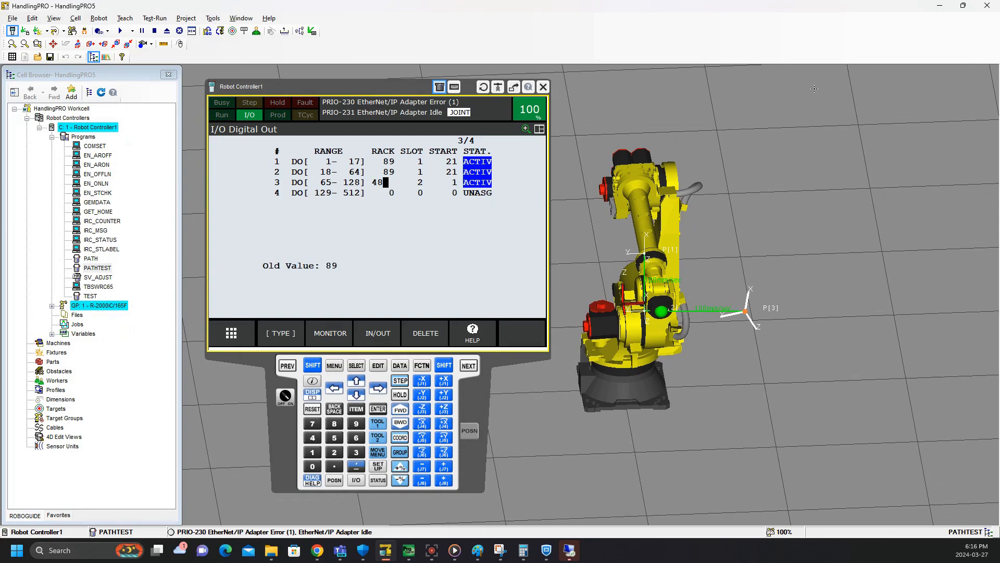
pyautogui.press('Return')
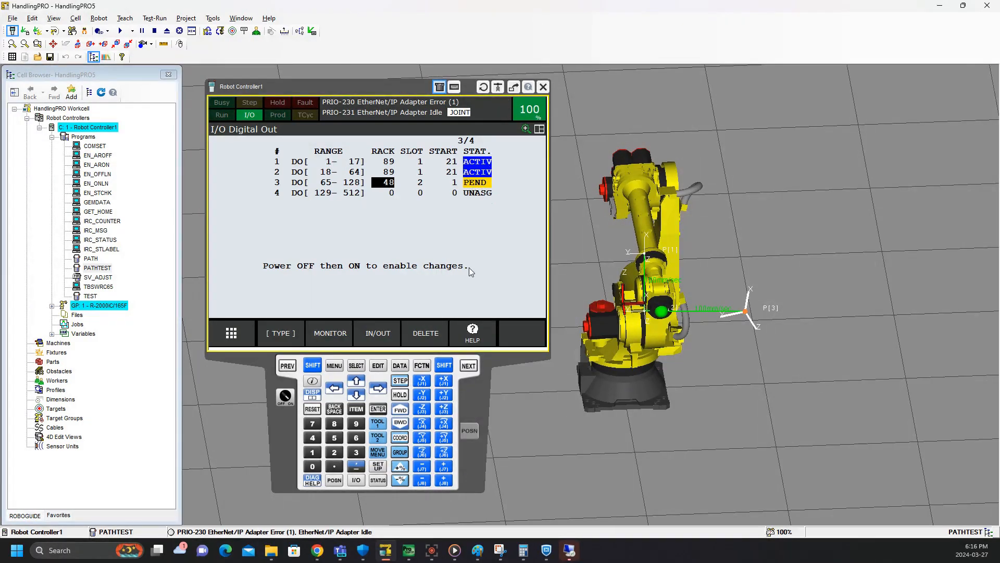
# - Cycle the controller's power to enable the pending digital output rack change
pyautogui.click(422, 365)
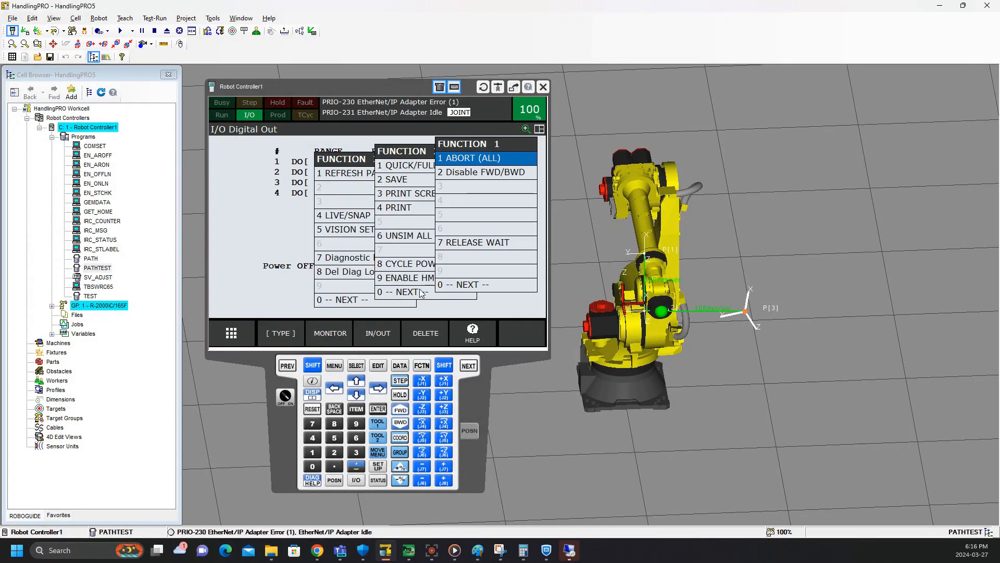
pyautogui.click(416, 265)
pyautogui.click(394, 249)
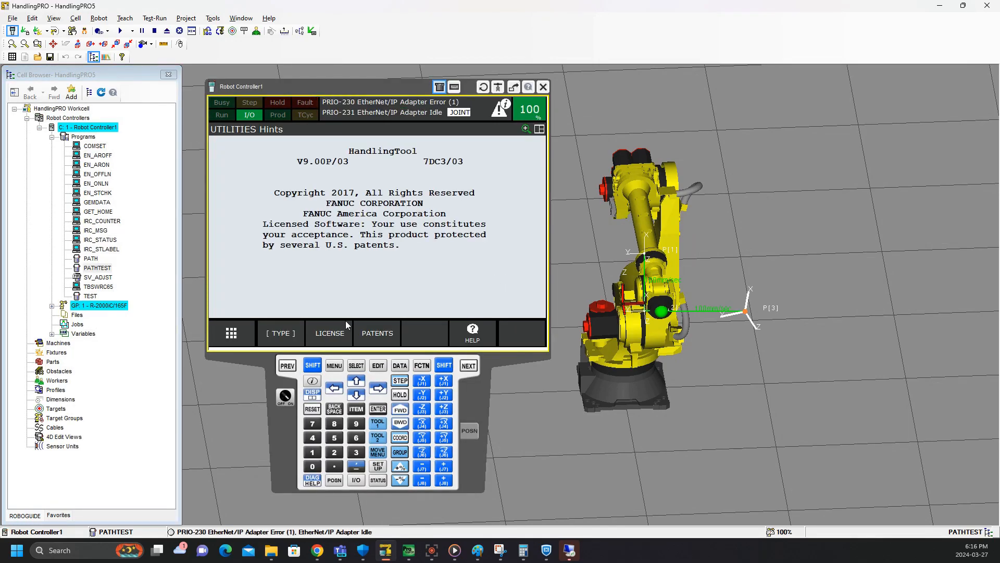
# - Return to the digital output configuration and check the status of the assigned ranges
pyautogui.click(334, 364)
pyautogui.click(267, 215)
pyautogui.click(346, 187)
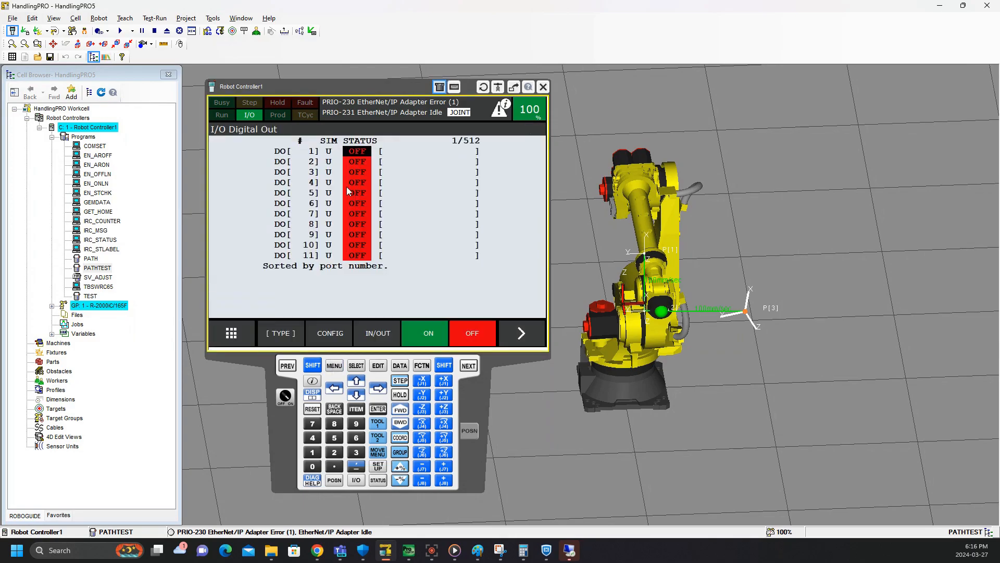
pyautogui.click(349, 334)
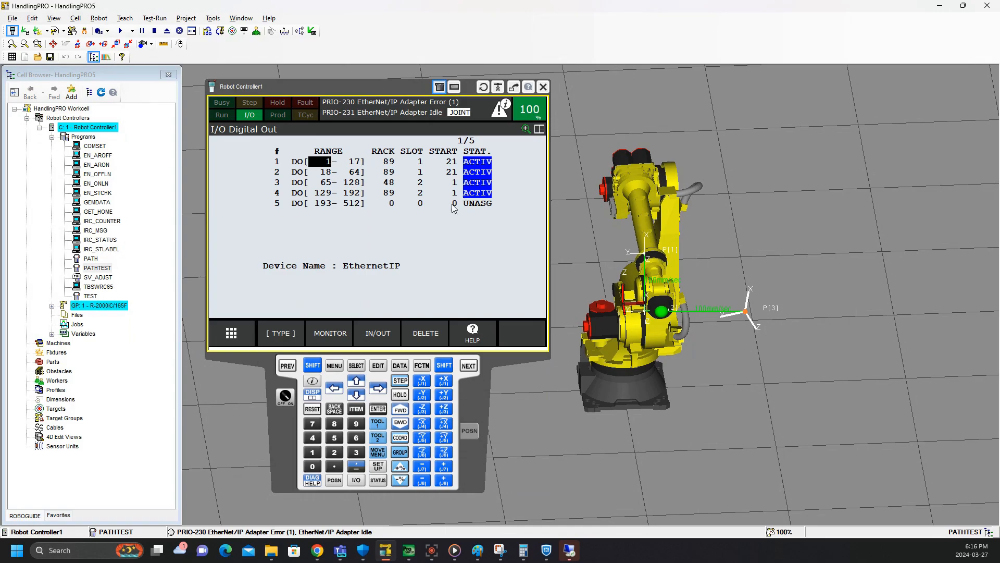
# - Open the UOP I/O configuration and review the rack, slot and start assignments for outputs and inputs
pyautogui.click(335, 368)
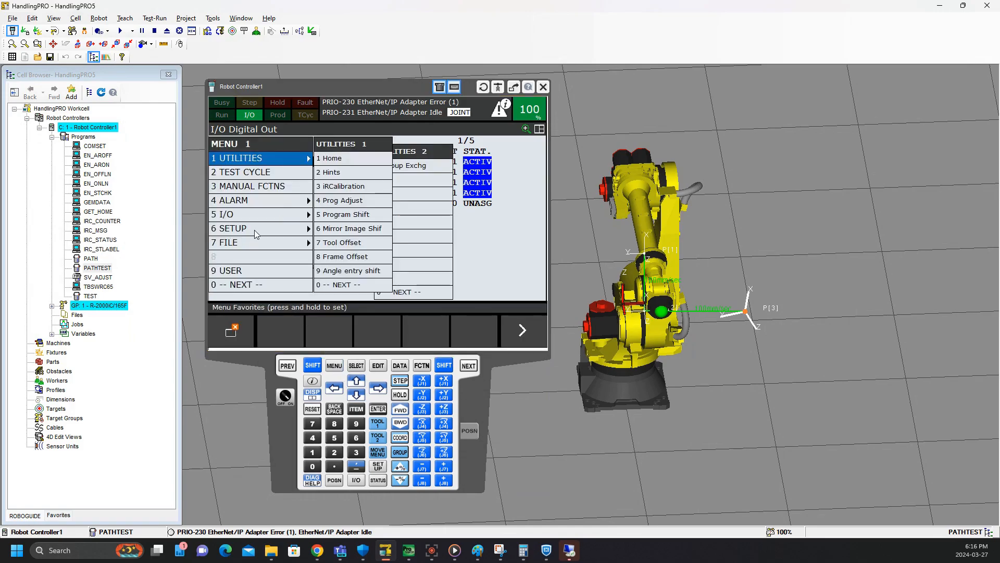
pyautogui.click(258, 215)
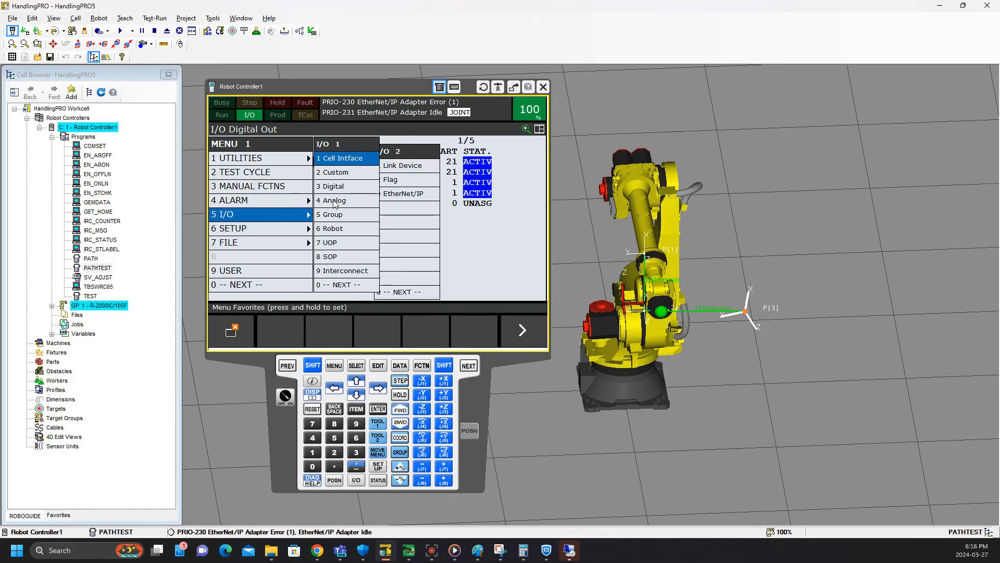
pyautogui.click(335, 243)
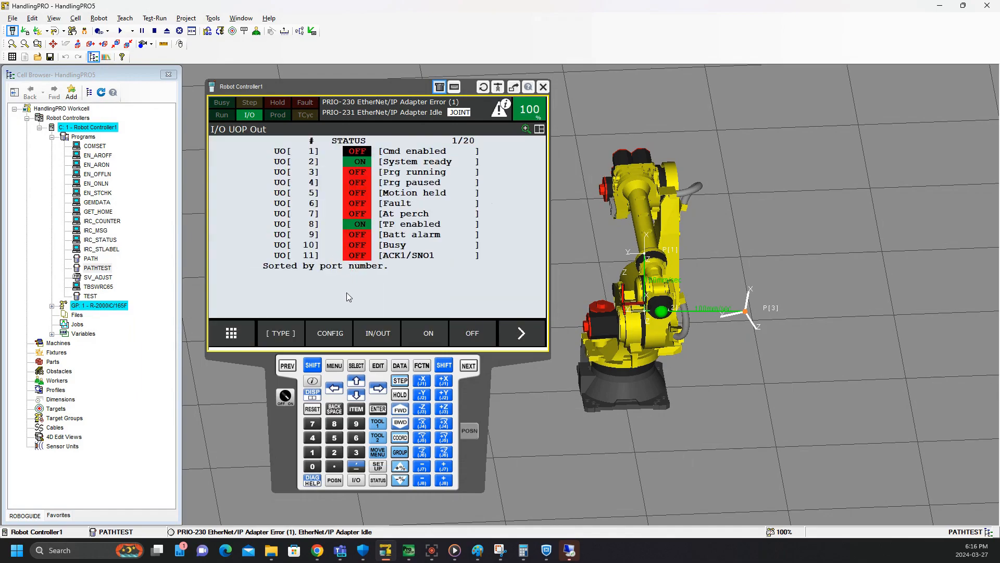
pyautogui.click(338, 333)
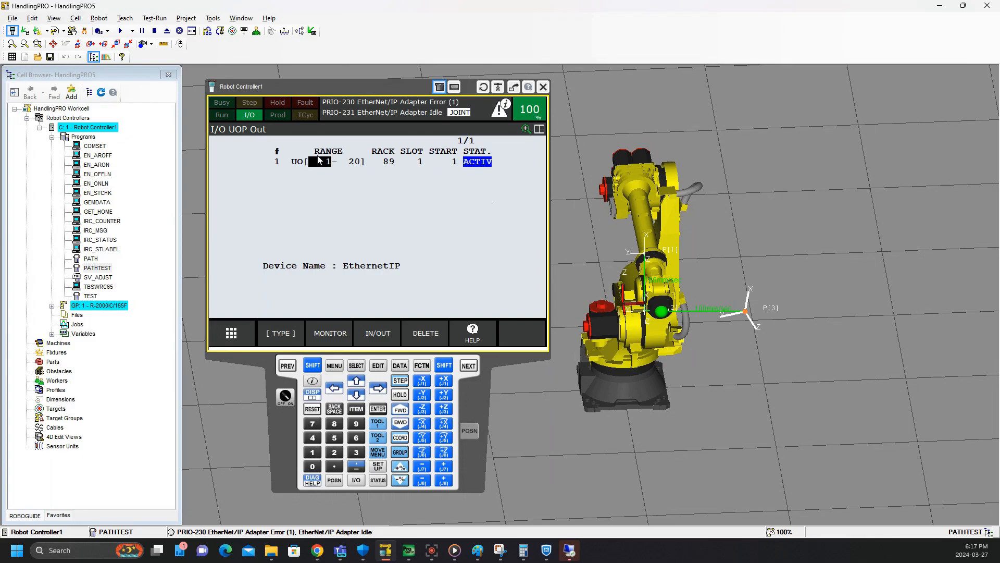
pyautogui.click(378, 333)
# - Go back to the digital I/O and check the range configuration of the digital inputs
pyautogui.click(334, 365)
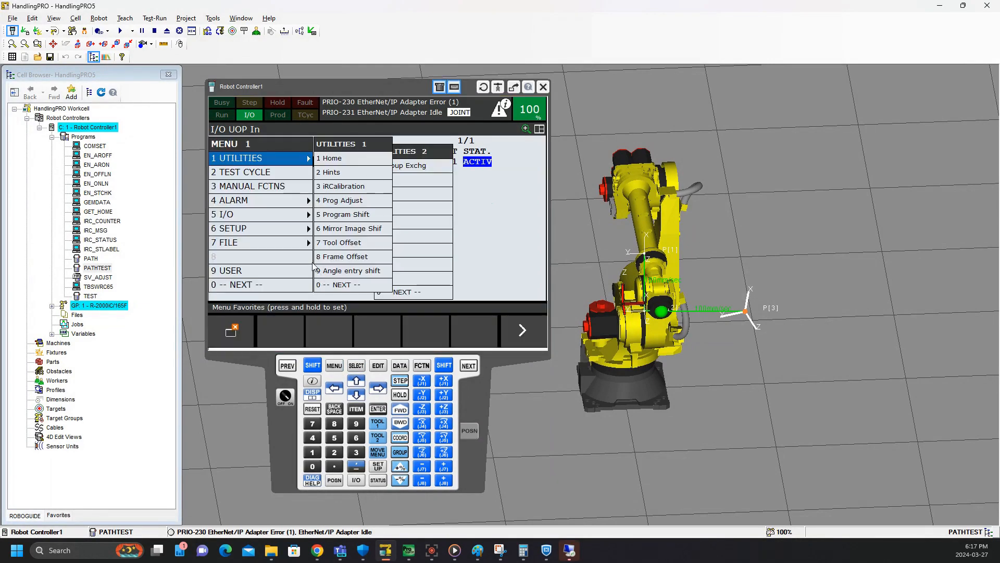
pyautogui.click(279, 214)
pyautogui.click(338, 186)
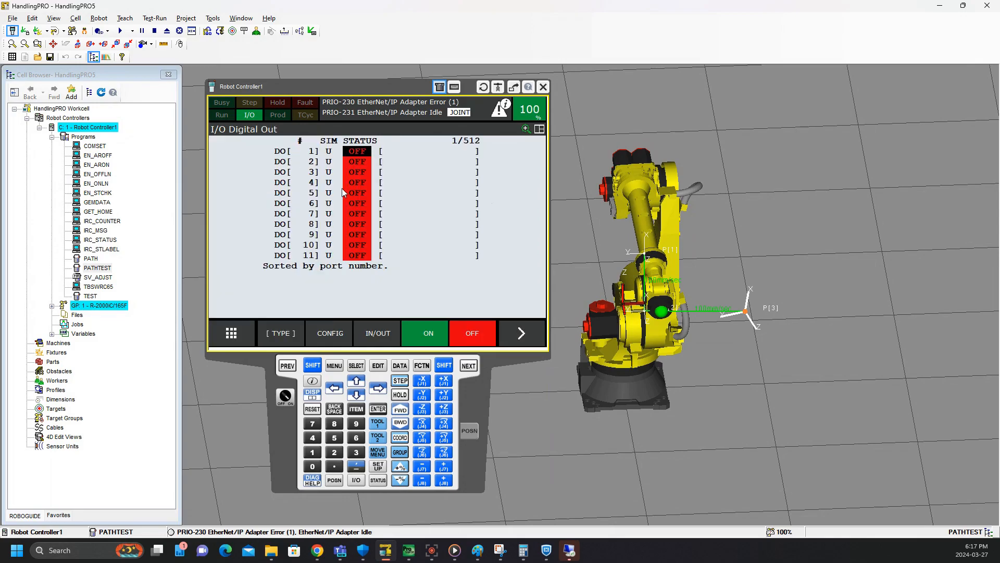
pyautogui.click(367, 332)
pyautogui.click(333, 328)
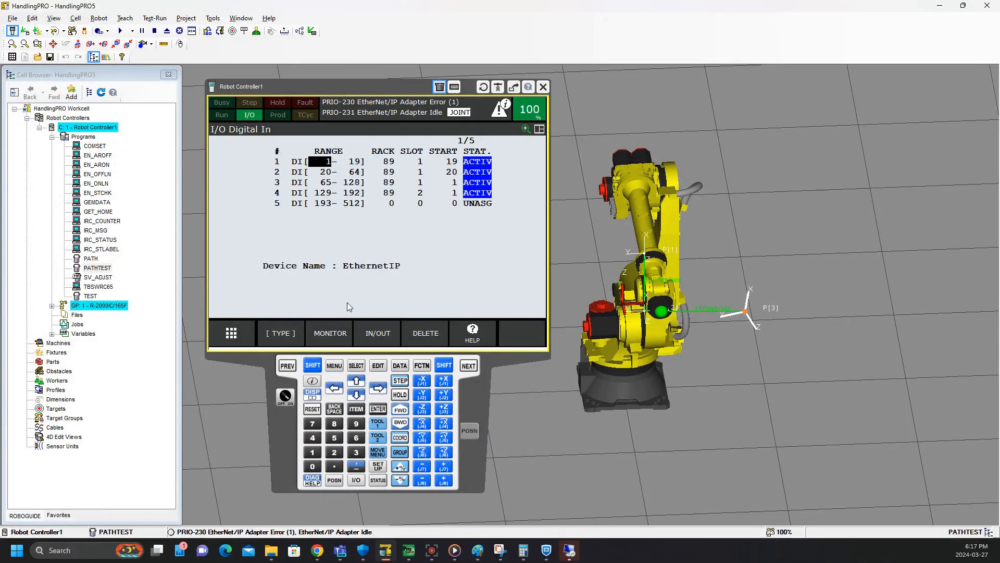
# - Open the System/Config settings and check the Enable UI signals item
pyautogui.click(335, 366)
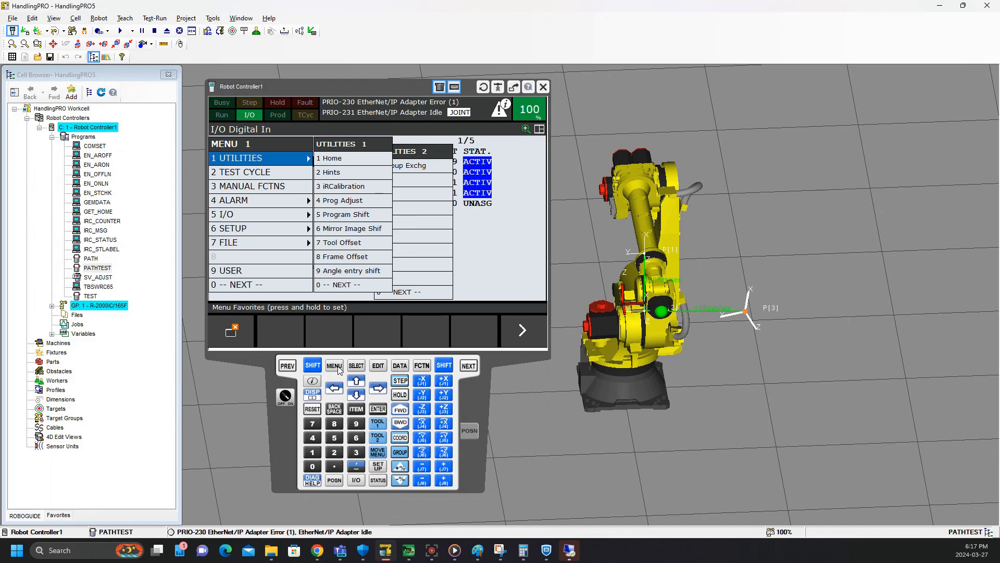
pyautogui.click(289, 231)
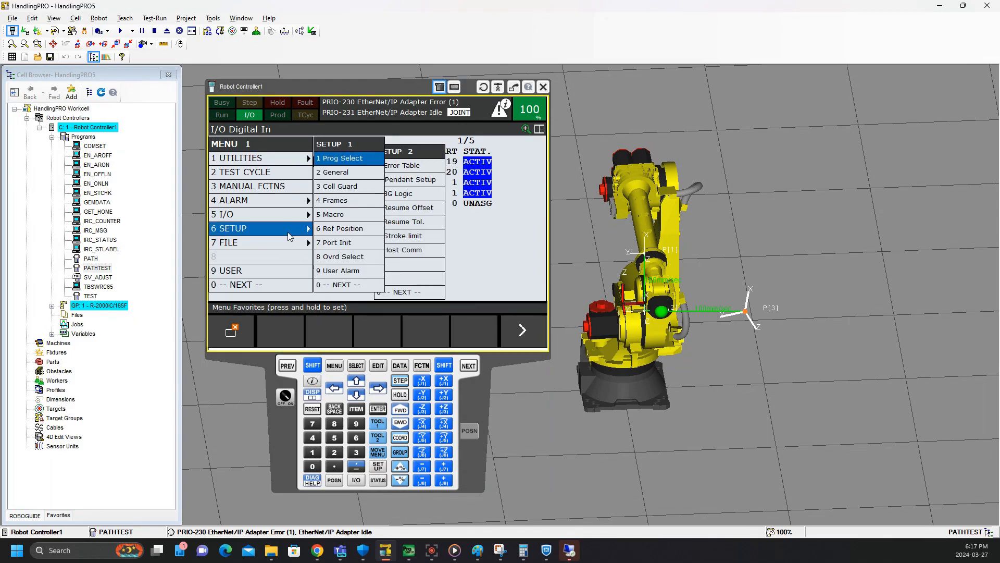
pyautogui.click(269, 287)
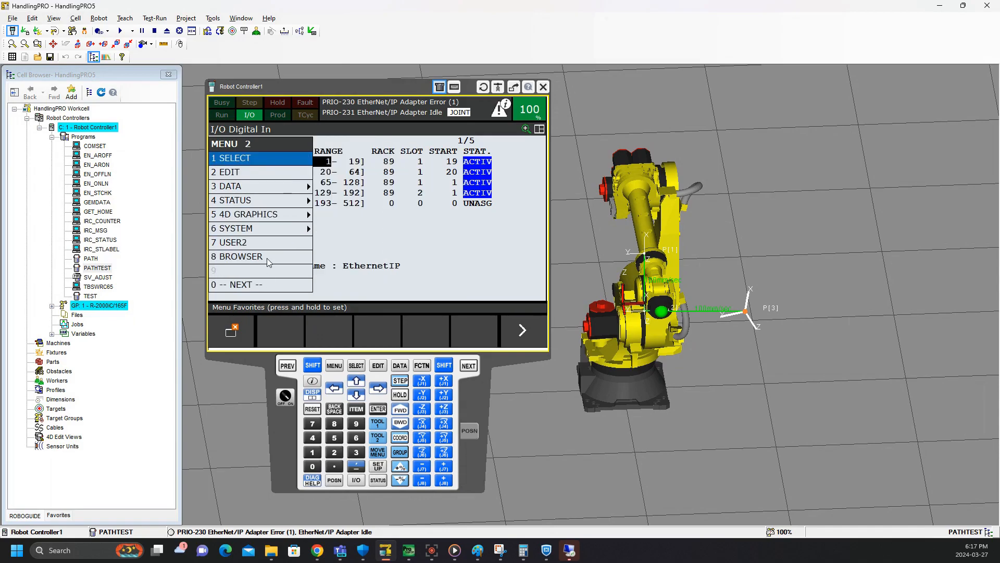
pyautogui.click(268, 228)
pyautogui.click(323, 218)
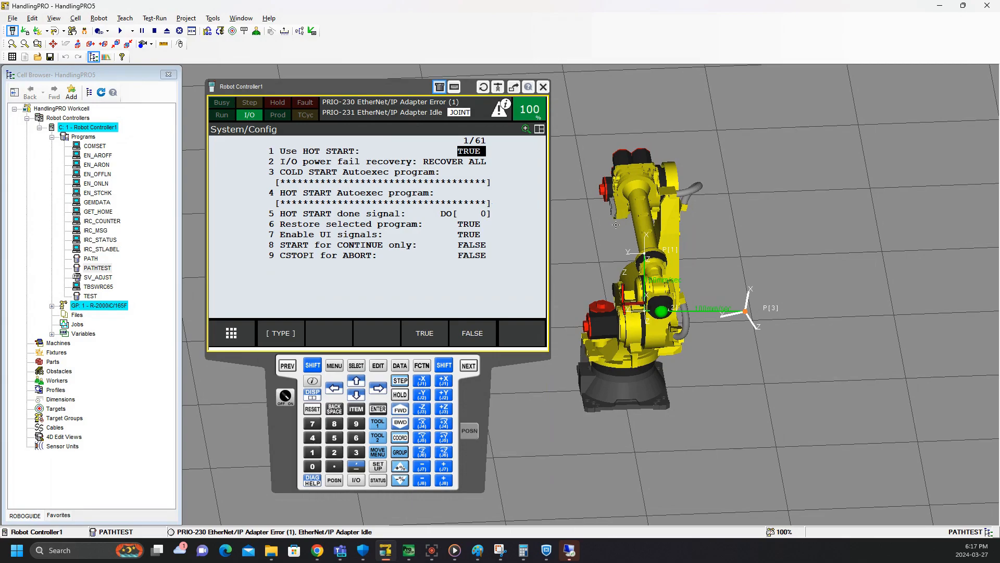
pyautogui.press('Down')
pyautogui.press('Down')
pyautogui.press('Down')
pyautogui.press('Down')
pyautogui.press('Down')
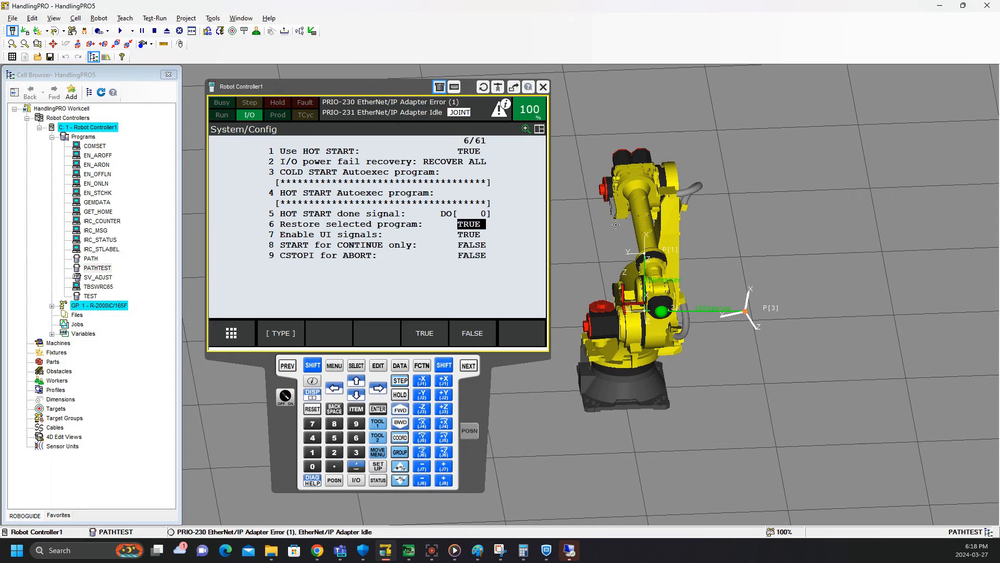
pyautogui.press('Down')
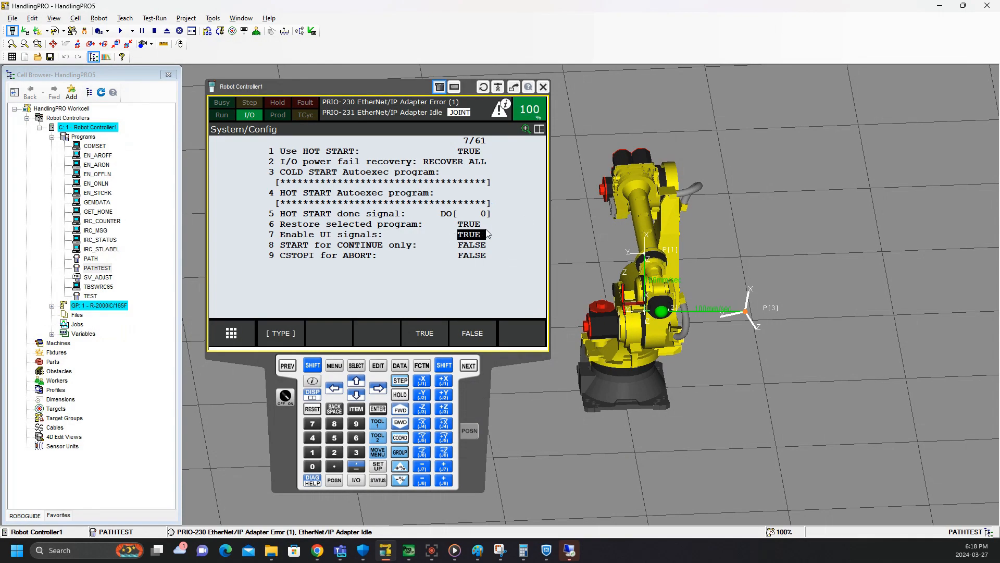
# - Set the Remote/Local setup item in the system configuration to Remote
pyautogui.press('Down')
pyautogui.press('Down')
pyautogui.press('Down')
pyautogui.press('Down')
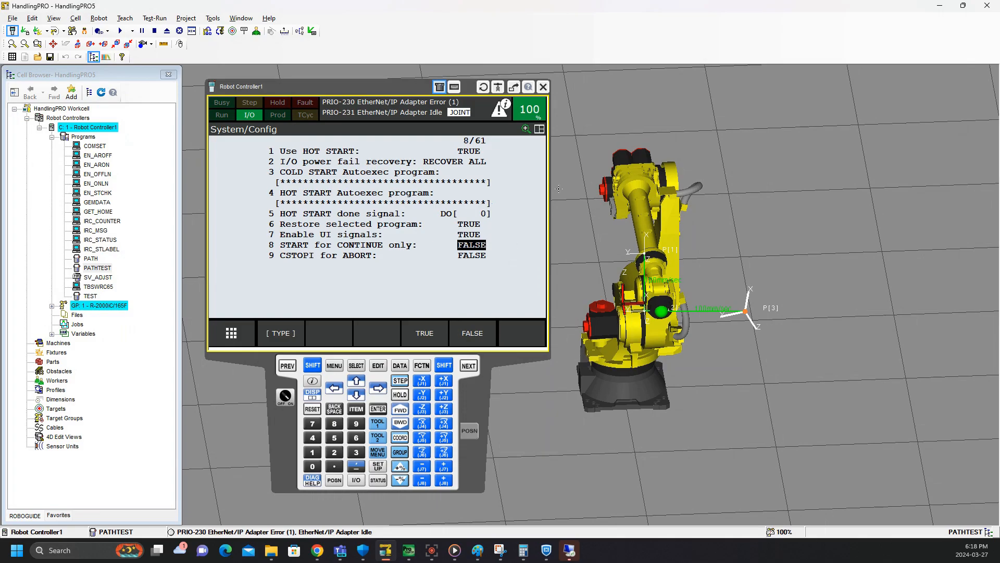
pyautogui.press('Down')
pyautogui.press('Down')
pyautogui.press('Down')
pyautogui.press('Down')
pyautogui.press('Down')
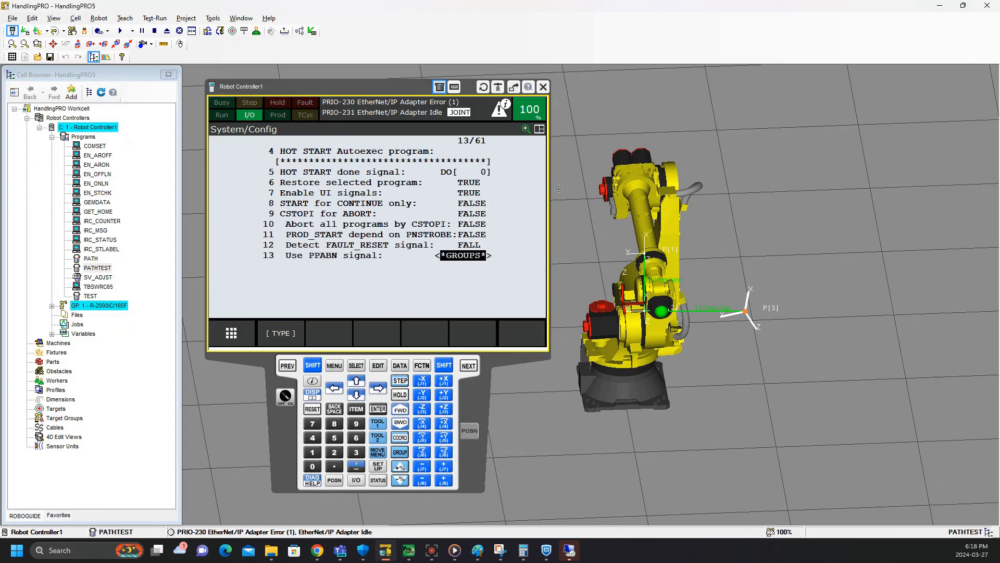
pyautogui.press('Down')
pyautogui.press('Down')
pyautogui.press('Down')
pyautogui.press('Down')
pyautogui.press('Down')
pyautogui.press('Down')
pyautogui.press('Down')
pyautogui.press('Down')
pyautogui.press('Down')
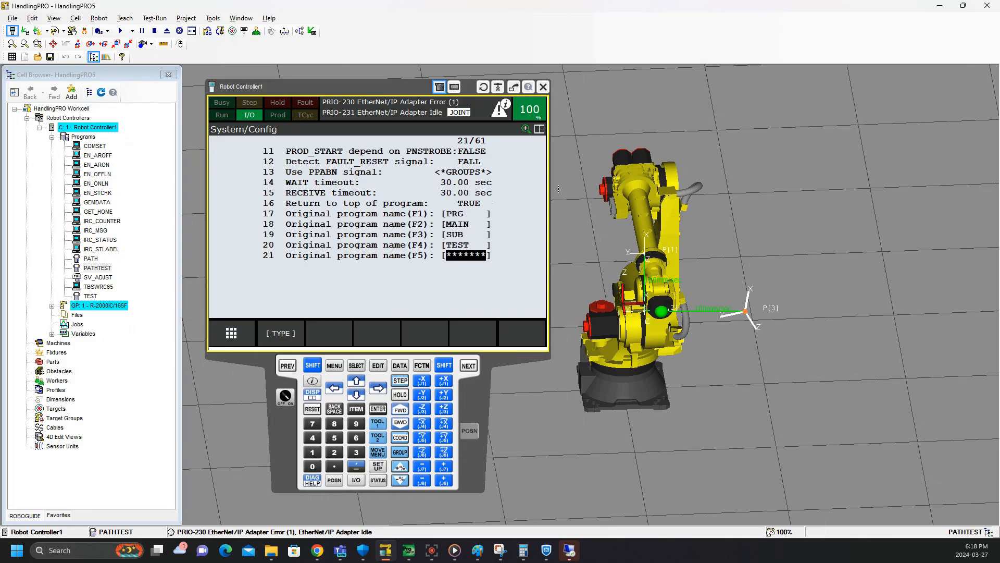
pyautogui.press('Down')
pyautogui.press('Down')
pyautogui.press('Down')
pyautogui.press('Down')
pyautogui.press('Down')
pyautogui.press('Down')
pyautogui.press('Down')
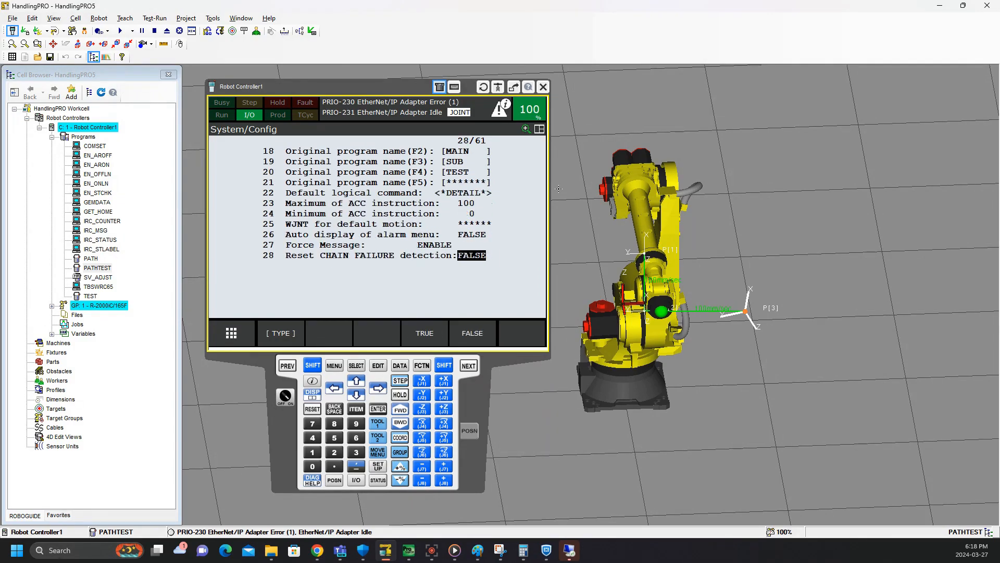
pyautogui.press('Down')
pyautogui.press('Down')
pyautogui.press('Down')
pyautogui.press('Down')
pyautogui.press('Down')
pyautogui.press('Down')
pyautogui.press('Down')
pyautogui.press('Down')
pyautogui.press('Down')
pyautogui.press('Down')
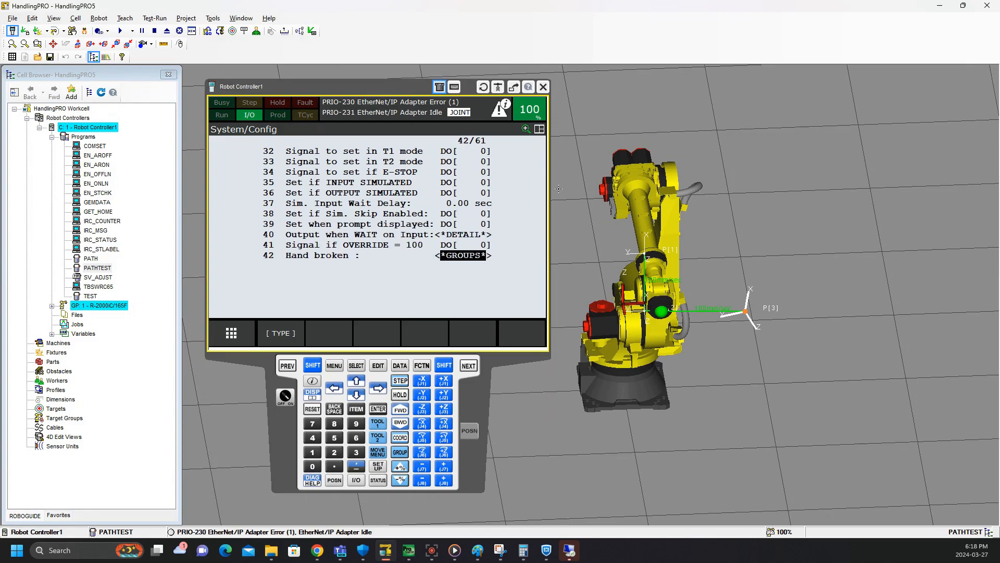
pyautogui.press('Down')
pyautogui.press('Down')
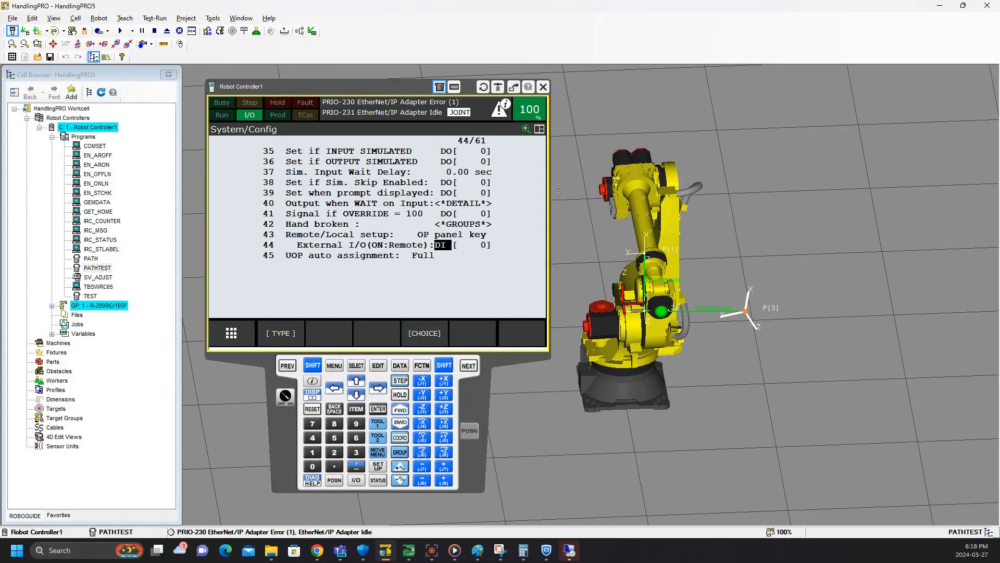
pyautogui.press('Up')
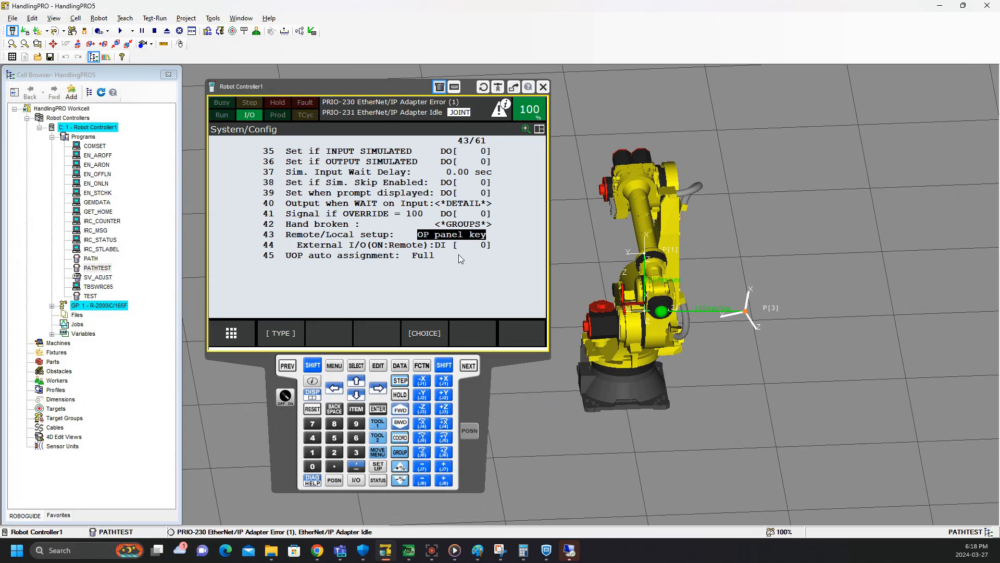
pyautogui.click(426, 334)
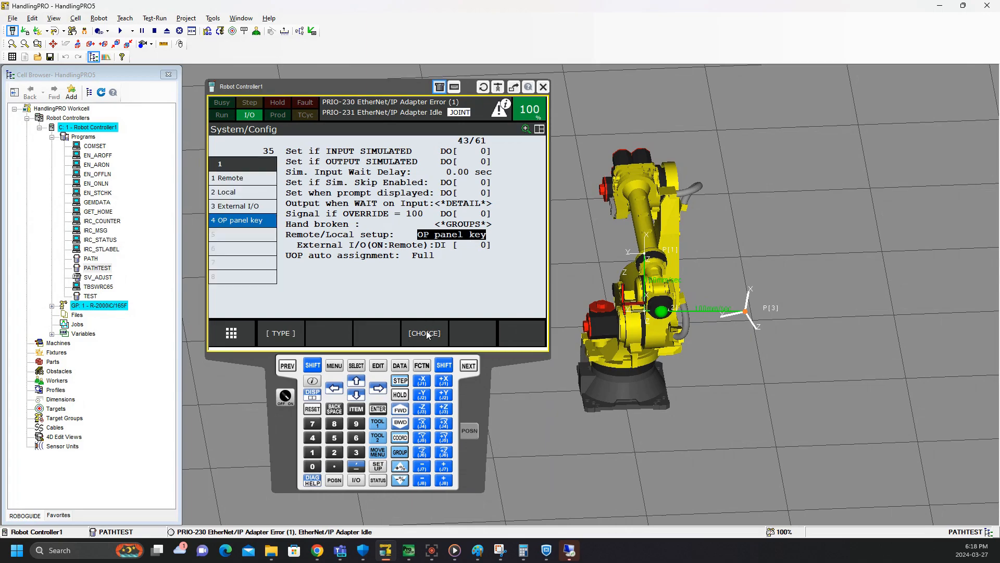
pyautogui.click(271, 179)
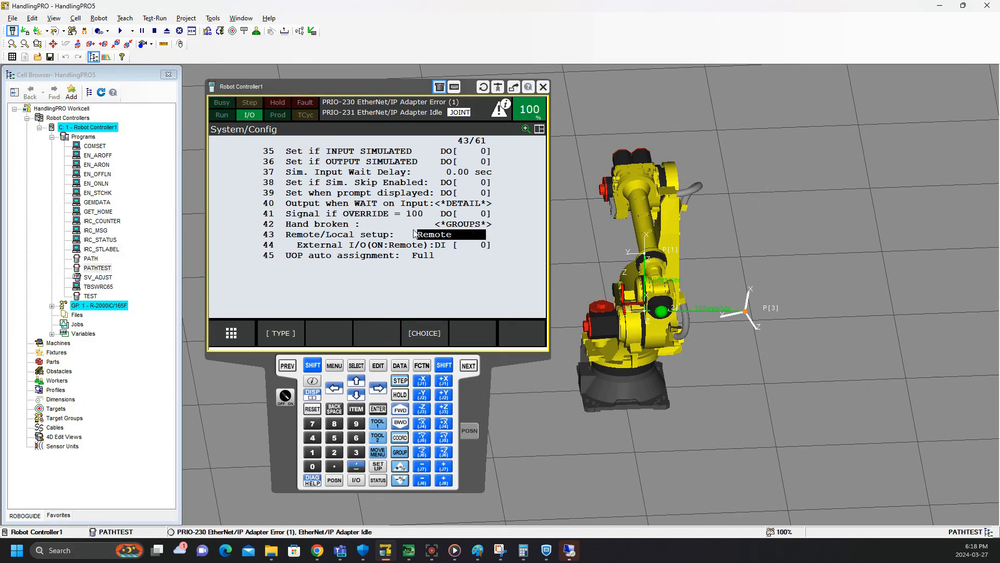
pyautogui.click(469, 245)
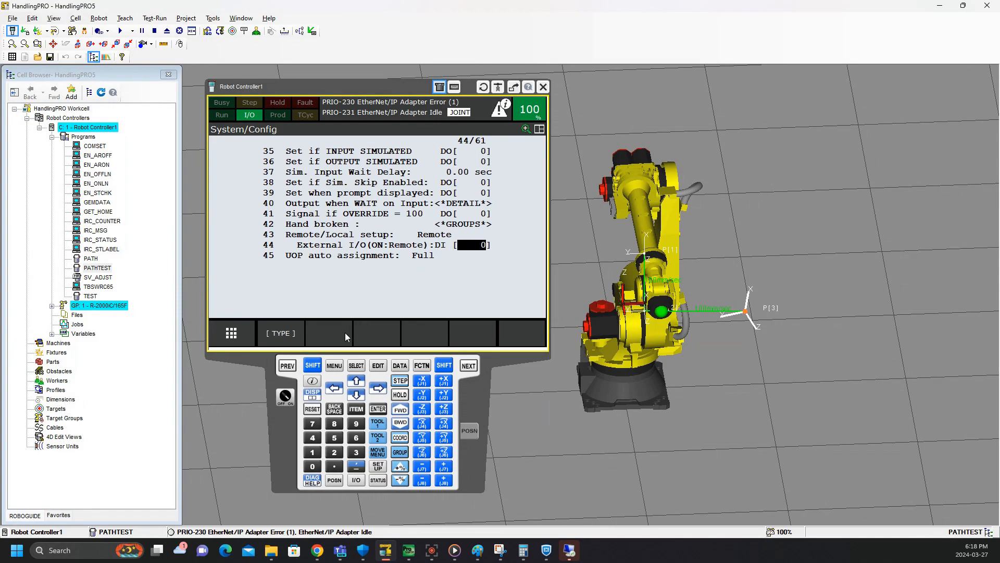
# - Open the robot controller's system variables list
pyautogui.click(341, 368)
pyautogui.click(279, 233)
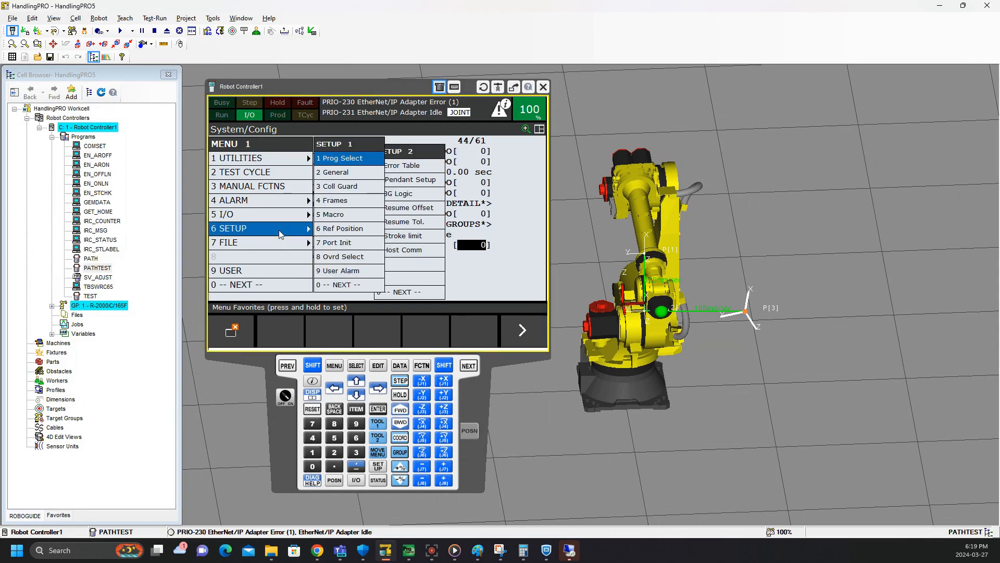
pyautogui.click(255, 284)
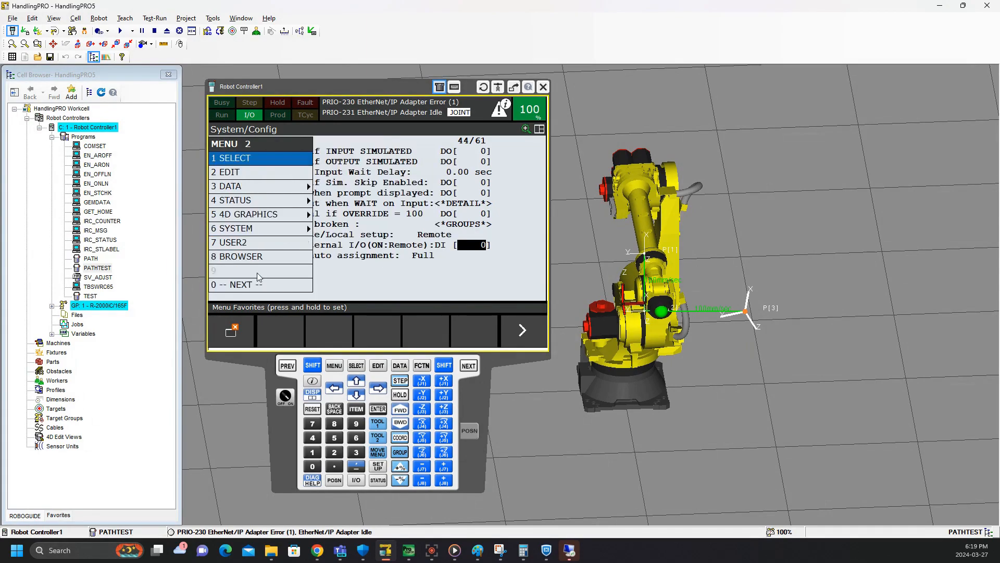
pyautogui.click(285, 227)
pyautogui.click(338, 175)
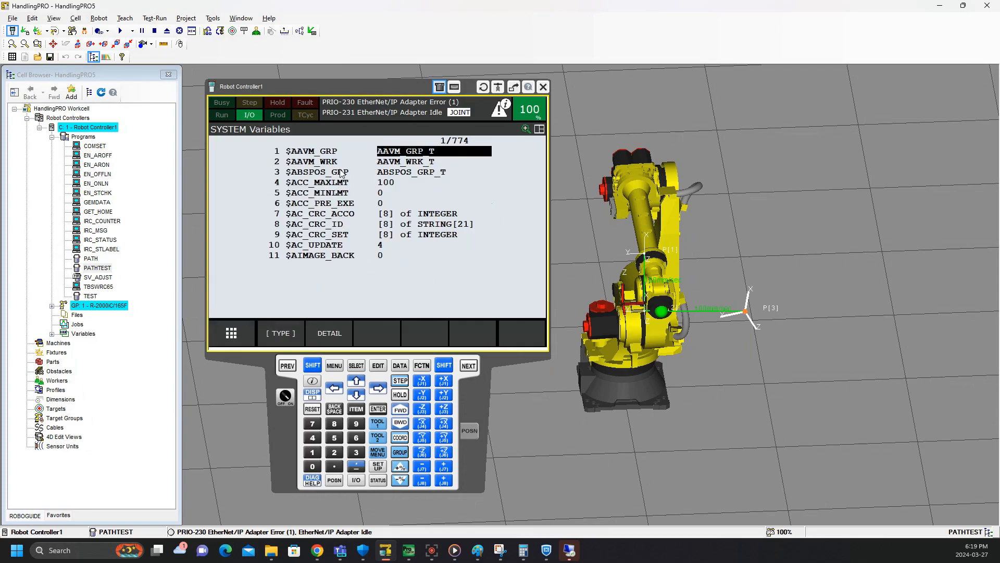
# - Find the $EIP_CFG system variable and open its details to examine the EtherNet/IP vendor, device type, product code and revision
pyautogui.press('Down')
pyautogui.press('Down')
pyautogui.press('Down')
pyautogui.press('Down')
pyautogui.press('Down')
pyautogui.press('Down')
pyautogui.press('Down')
pyautogui.press('Down')
pyautogui.press('Down')
pyautogui.press('Down')
pyautogui.press('Down')
pyautogui.press('Down')
pyautogui.press('Down')
pyautogui.press('Down')
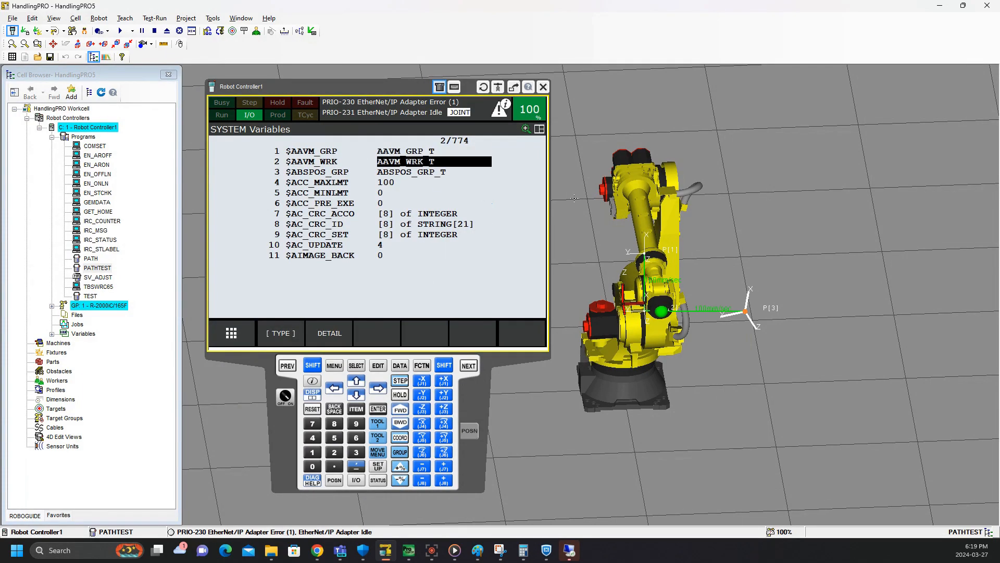
pyautogui.press('Down')
pyautogui.press('Down')
pyautogui.press('Down')
pyautogui.press('Down')
pyautogui.press('Down')
pyautogui.press('Down')
pyautogui.press('Down')
pyautogui.press('Down')
pyautogui.press('Down')
pyautogui.press('Down')
pyautogui.press('Down')
pyautogui.press('Down')
pyautogui.press('Down')
pyautogui.press('Down')
pyautogui.press('Down')
pyautogui.press('Down')
pyautogui.press('Down')
pyautogui.press('Down')
pyautogui.press('Down')
pyautogui.press('Down')
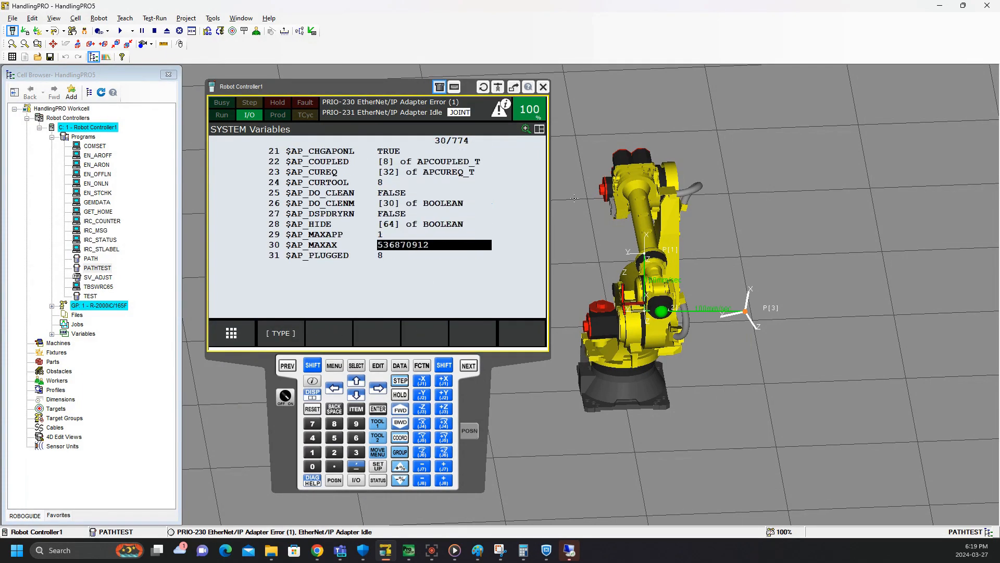
pyautogui.press('Down')
pyautogui.press('Down')
pyautogui.press('Down')
pyautogui.press('Down')
pyautogui.press('Down')
pyautogui.press('Down')
pyautogui.press('Down')
pyautogui.press('Down')
pyautogui.press('Down')
pyautogui.press('Down')
pyautogui.press('Down')
pyautogui.press('Down')
pyautogui.press('Down')
pyautogui.press('Down')
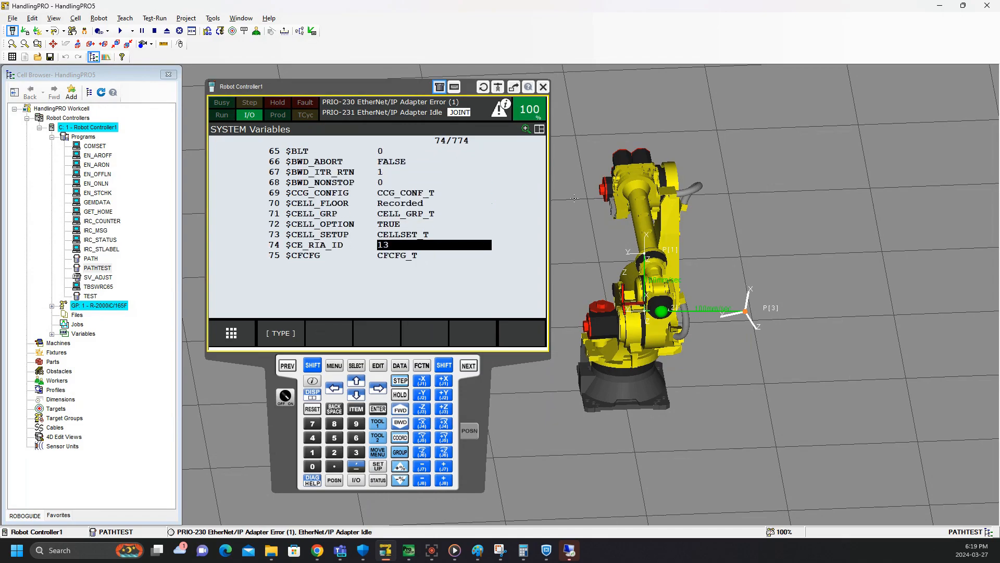
pyautogui.press('Down')
pyautogui.press('Down')
pyautogui.press('Down')
pyautogui.press('Down')
pyautogui.press('Down')
pyautogui.press('Down')
pyautogui.press('Down')
pyautogui.press('Down')
pyautogui.press('Down')
pyautogui.press('Down')
pyautogui.press('Down')
pyautogui.press('Down')
pyautogui.press('Down')
pyautogui.press('Down')
pyautogui.press('Down')
pyautogui.press('Down')
pyautogui.press('Down')
pyautogui.press('Down')
pyautogui.press('Down')
pyautogui.press('Down')
pyautogui.press('Down')
pyautogui.press('Down')
pyautogui.press('Down')
pyautogui.press('Down')
pyautogui.press('Down')
pyautogui.press('Down')
pyautogui.press('Down')
pyautogui.press('Down')
pyautogui.press('Down')
pyautogui.press('Down')
pyautogui.press('Down')
pyautogui.press('Down')
pyautogui.press('Down')
pyautogui.press('Down')
pyautogui.press('Down')
pyautogui.press('Down')
pyautogui.press('Down')
pyautogui.press('Down')
pyautogui.press('Down')
pyautogui.press('Down')
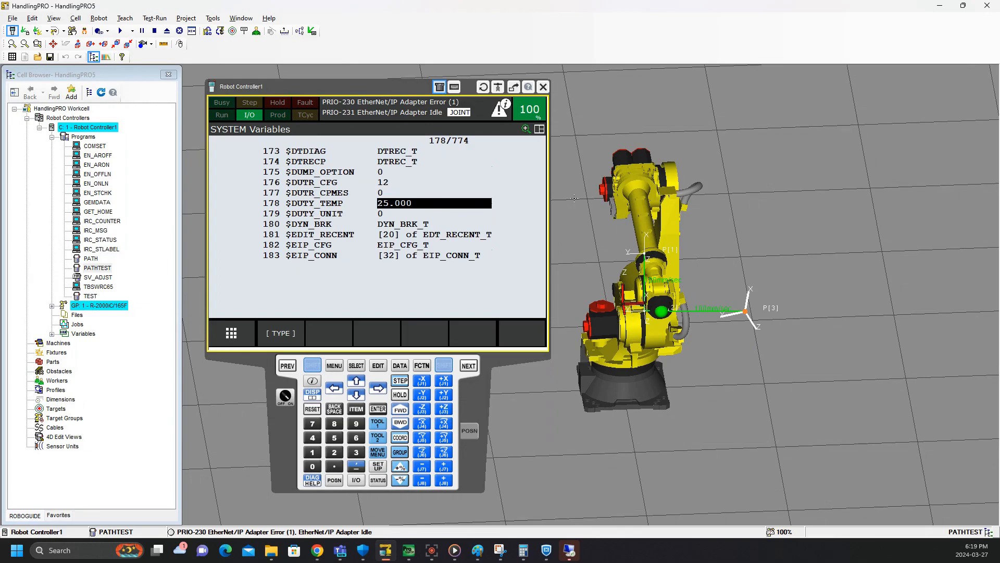
pyautogui.press('shift')
pyautogui.hotkey('shift', 'Down')
pyautogui.hotkey('shift', 'Down')
pyautogui.hotkey('shift', 'Down')
pyautogui.press('Down')
pyautogui.press('Return')
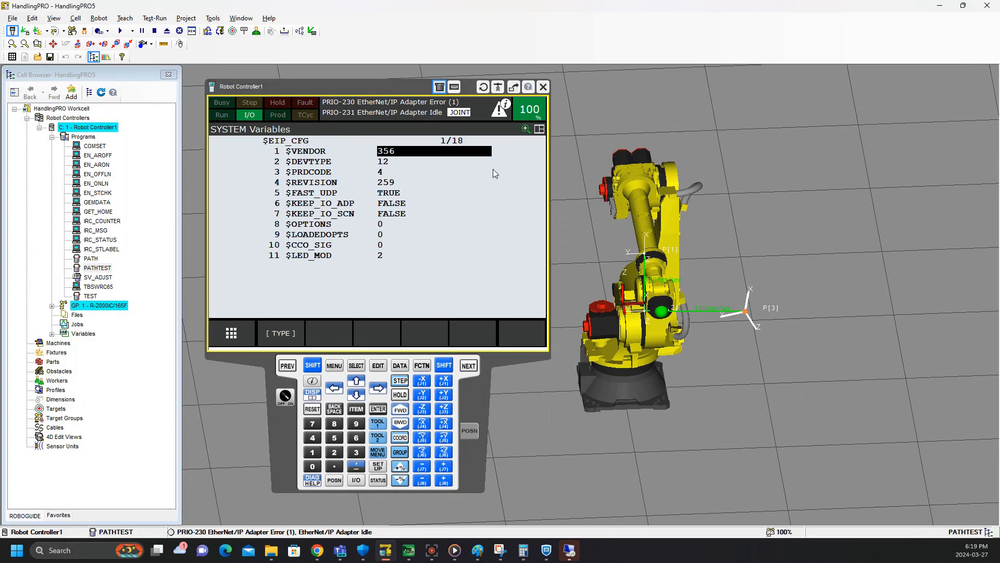
# - Open the controller's file screen and back up Com. Conf. to UD1 to export the EtherNet/IP configuration
pyautogui.click(312, 366)
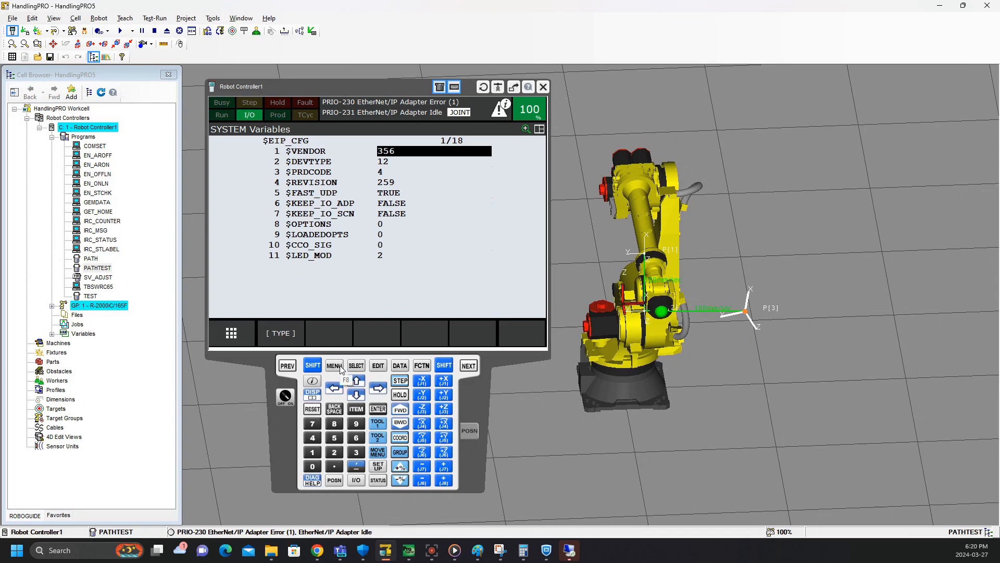
pyautogui.click(334, 366)
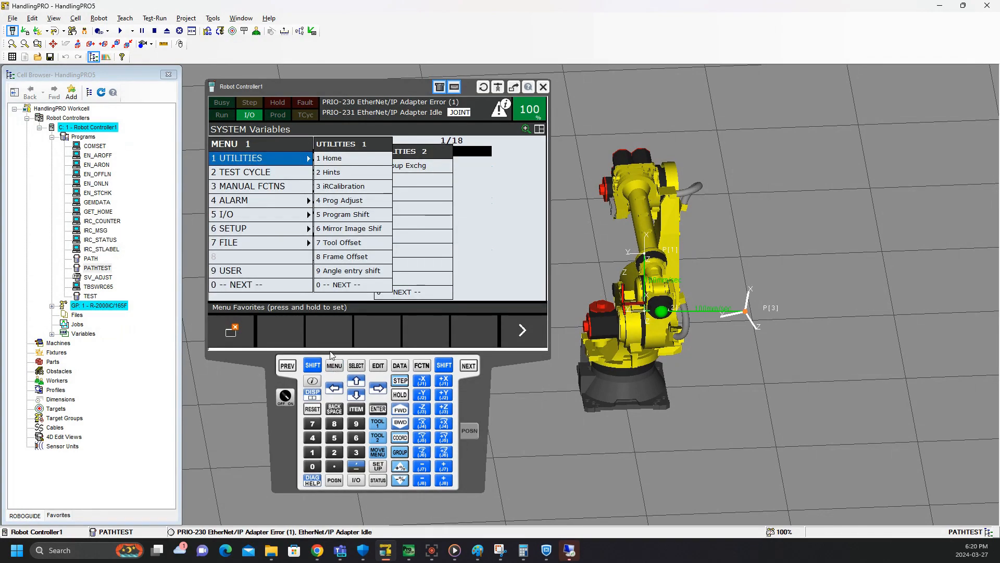
pyautogui.click(287, 243)
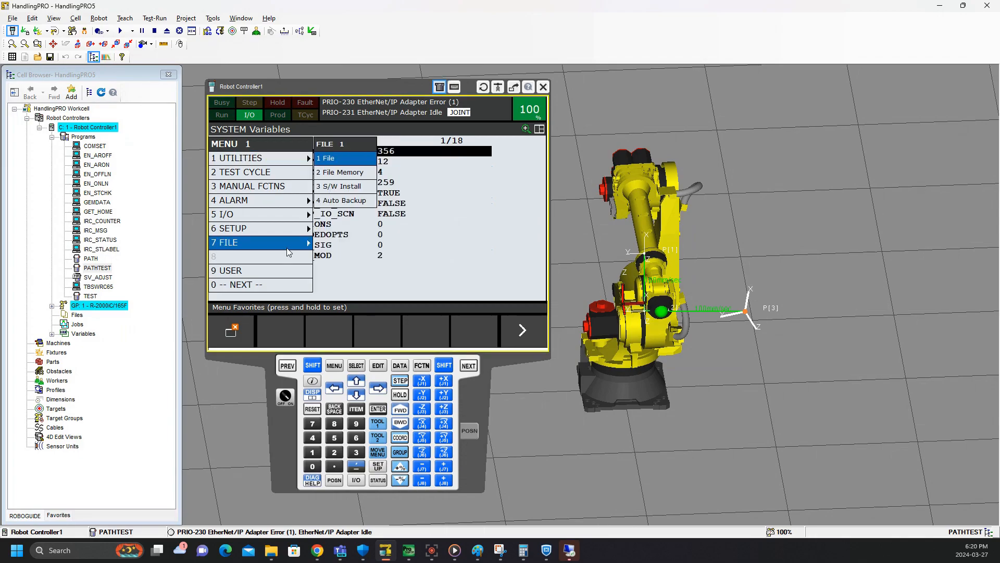
pyautogui.click(357, 158)
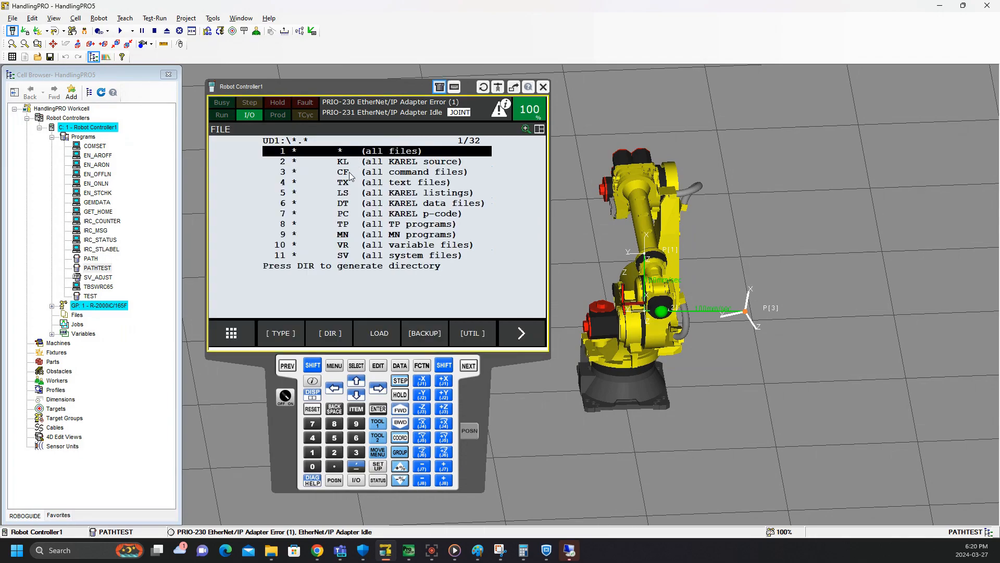
pyautogui.click(436, 343)
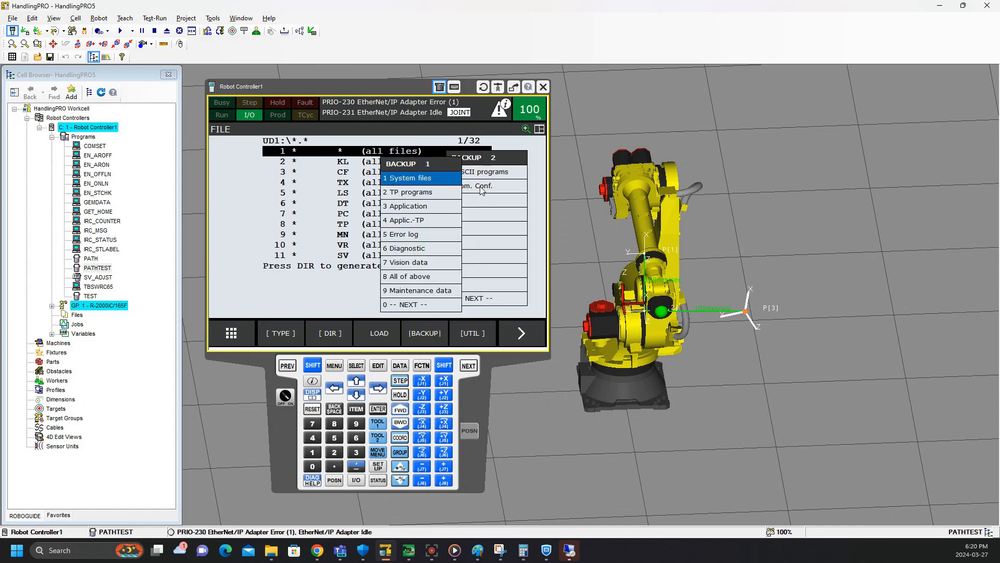
pyautogui.click(480, 186)
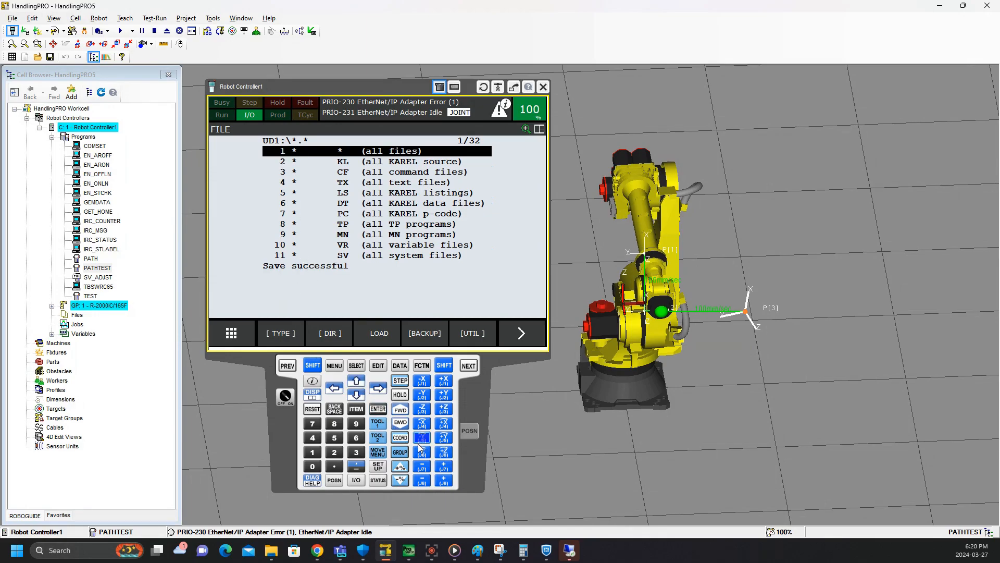
# - Switch to File Explorer and locate the exported EDS file in My Workcells > HandlingPRO5 > Robot_1 > UD1
pyautogui.click(272, 550)
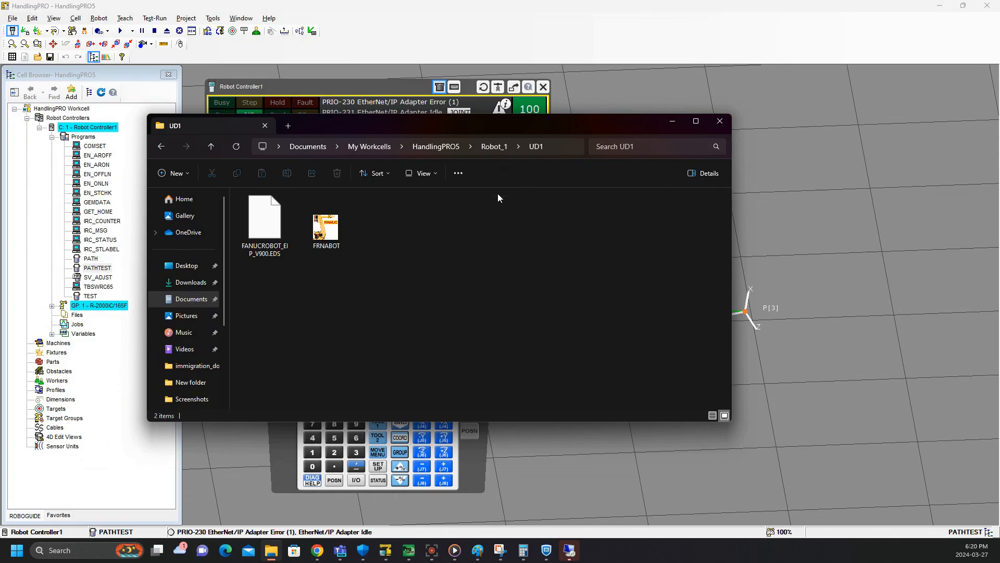
pyautogui.click(437, 146)
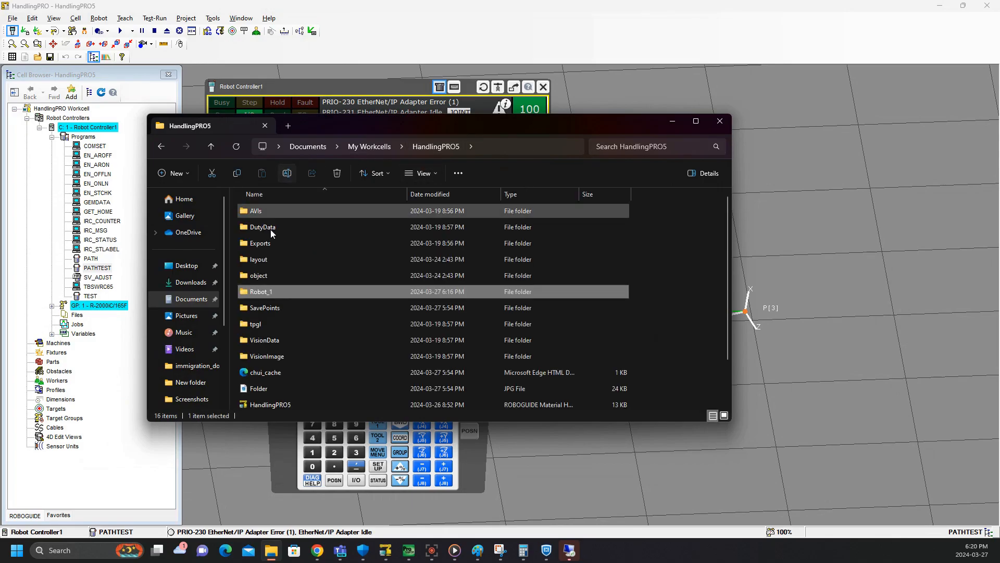
pyautogui.click(370, 146)
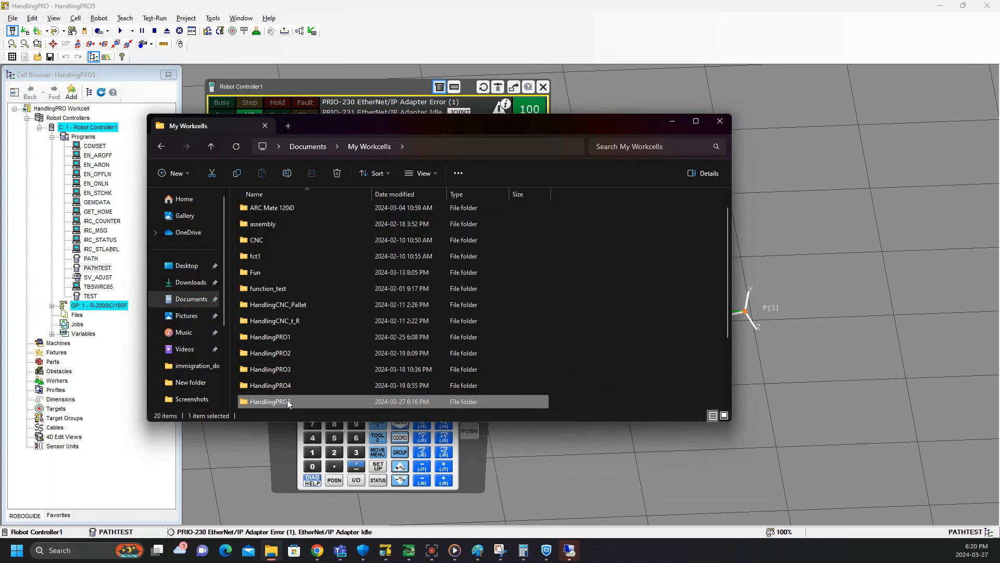
pyautogui.doubleClick(286, 399)
pyautogui.doubleClick(276, 291)
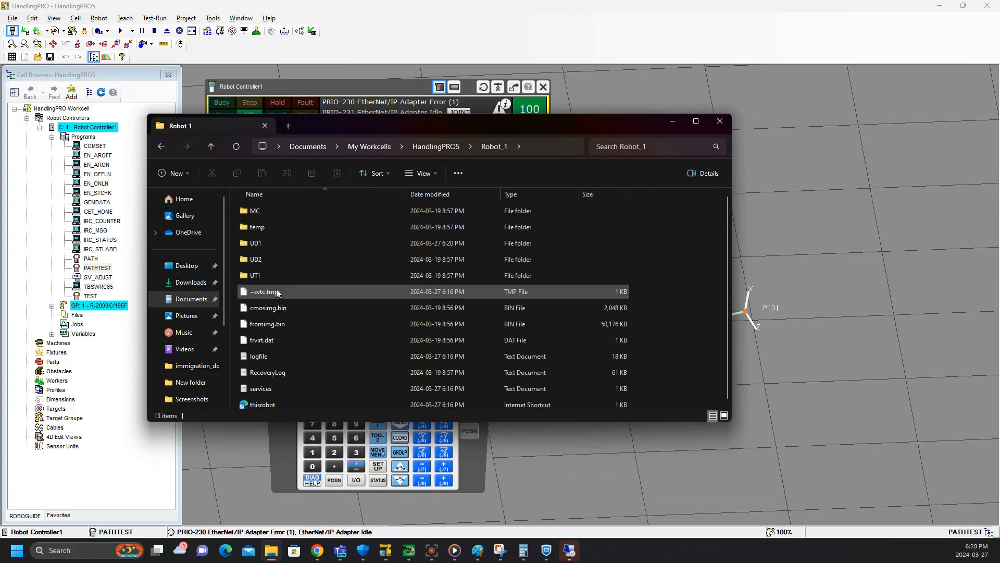
pyautogui.doubleClick(281, 243)
pyautogui.click(264, 255)
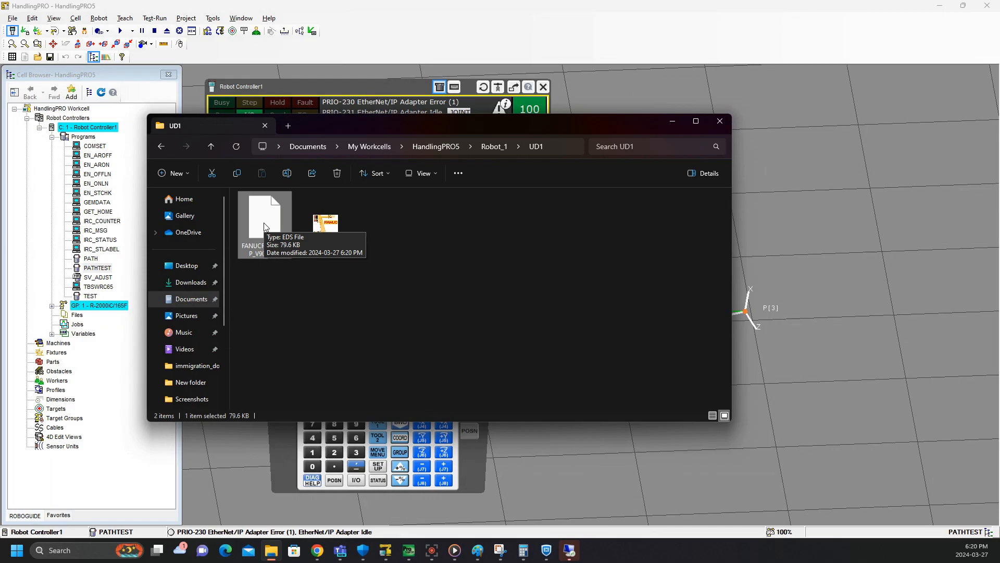
pyautogui.click(670, 122)
# - Look at the PLC output rungs in Productivity Suite, and return to ROBOGUIDE to check the robot's UOP input statuses
pyautogui.click(408, 550)
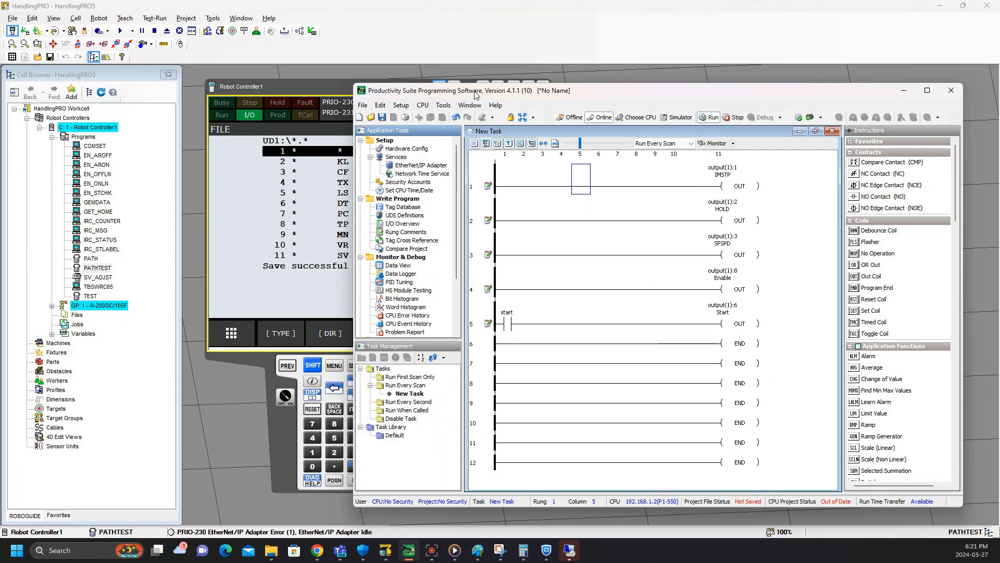
pyautogui.click(317, 86)
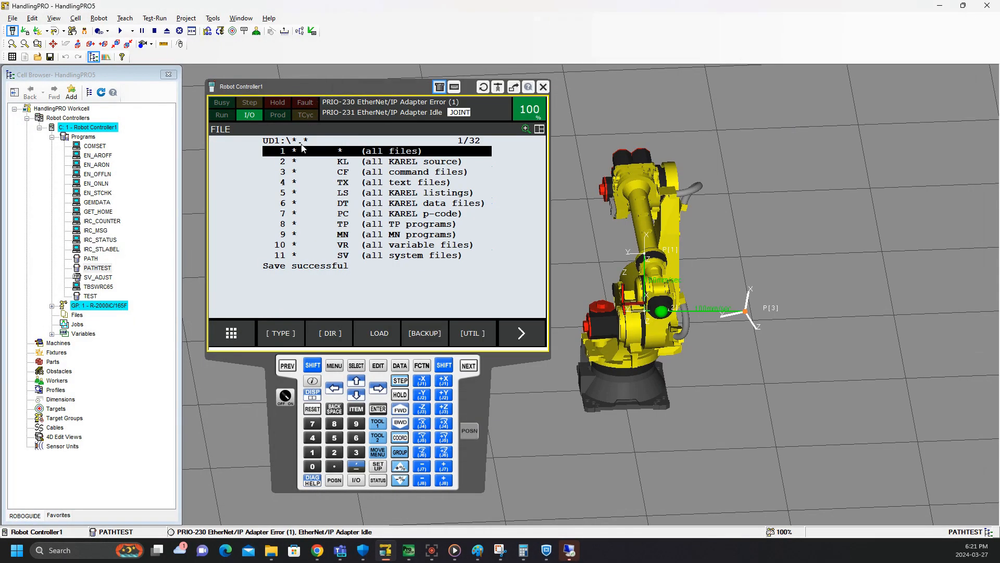
pyautogui.click(340, 367)
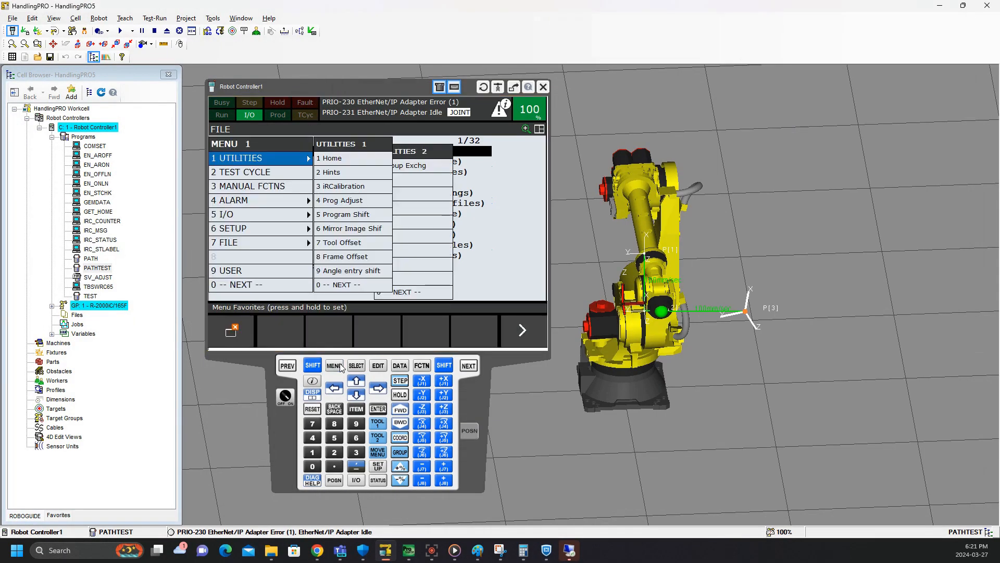
pyautogui.click(262, 212)
pyautogui.click(346, 243)
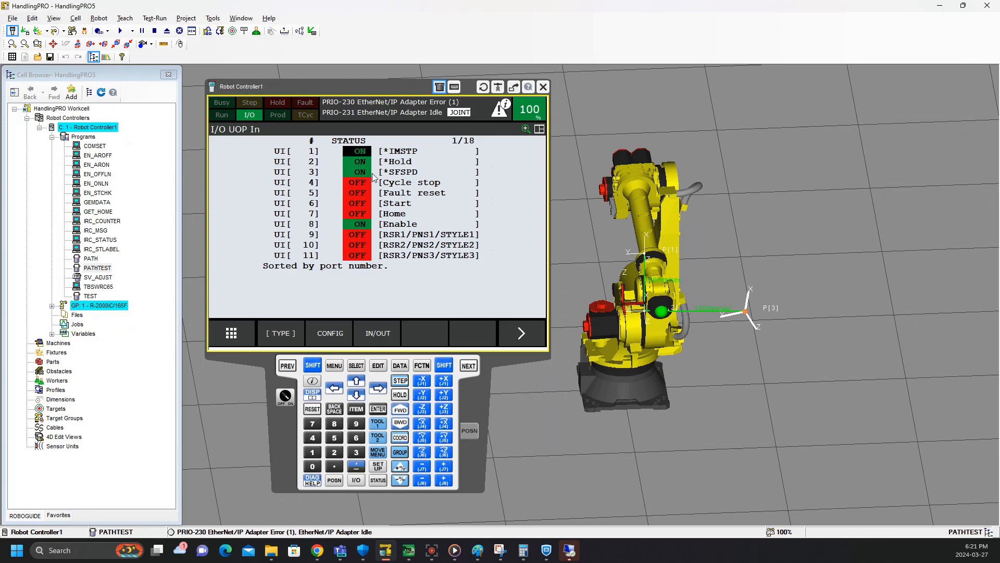
# - Open the robot's Prog Select setup and examine the available choices for program select mode and production start method
pyautogui.click(334, 365)
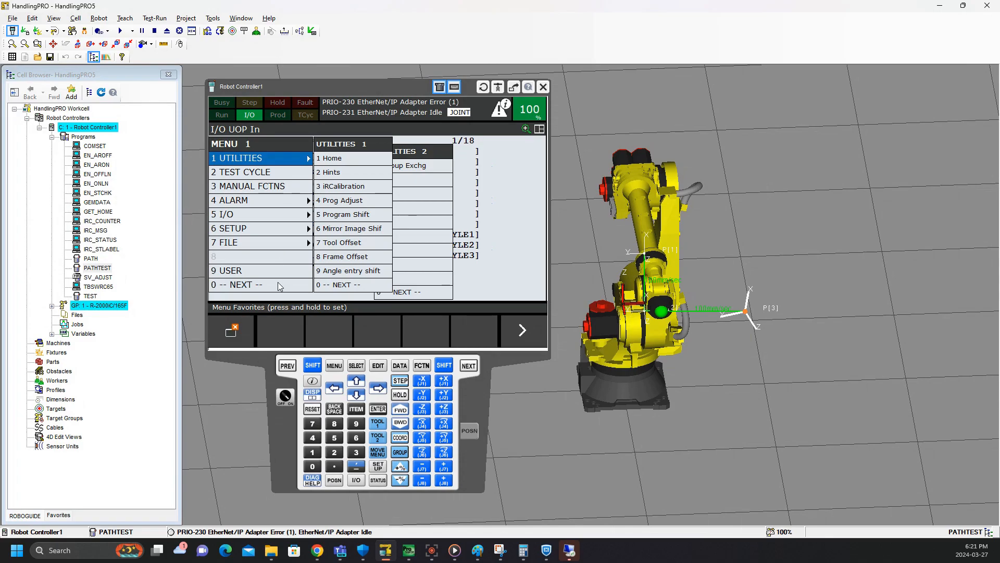
pyautogui.click(277, 229)
pyautogui.click(341, 161)
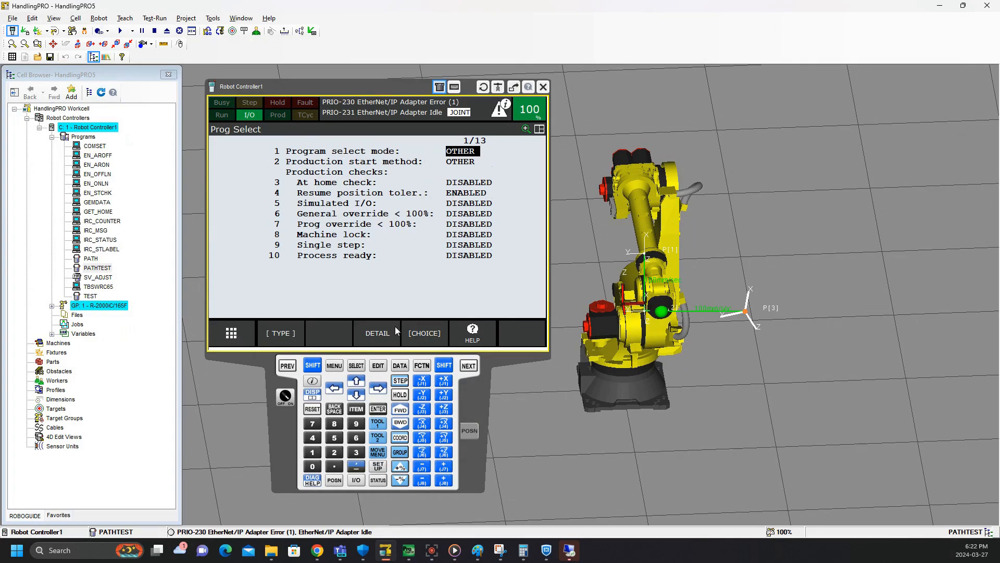
pyautogui.click(422, 333)
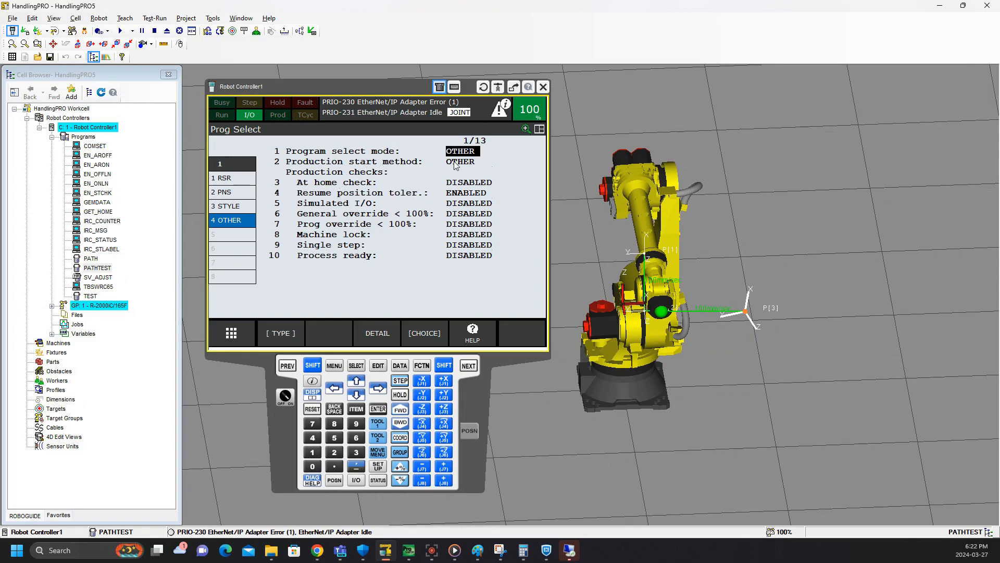
pyautogui.click(408, 318)
pyautogui.click(475, 162)
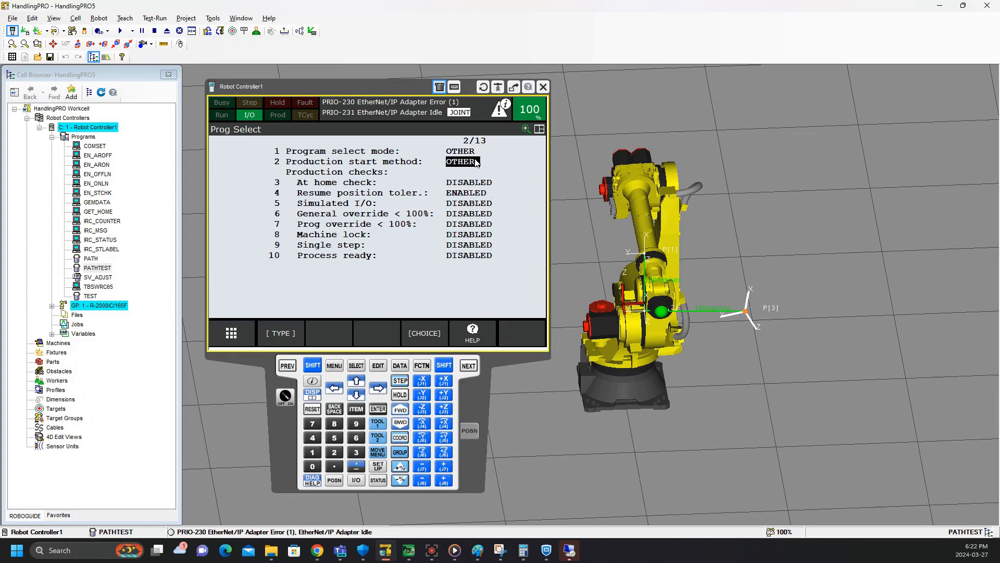
pyautogui.click(425, 332)
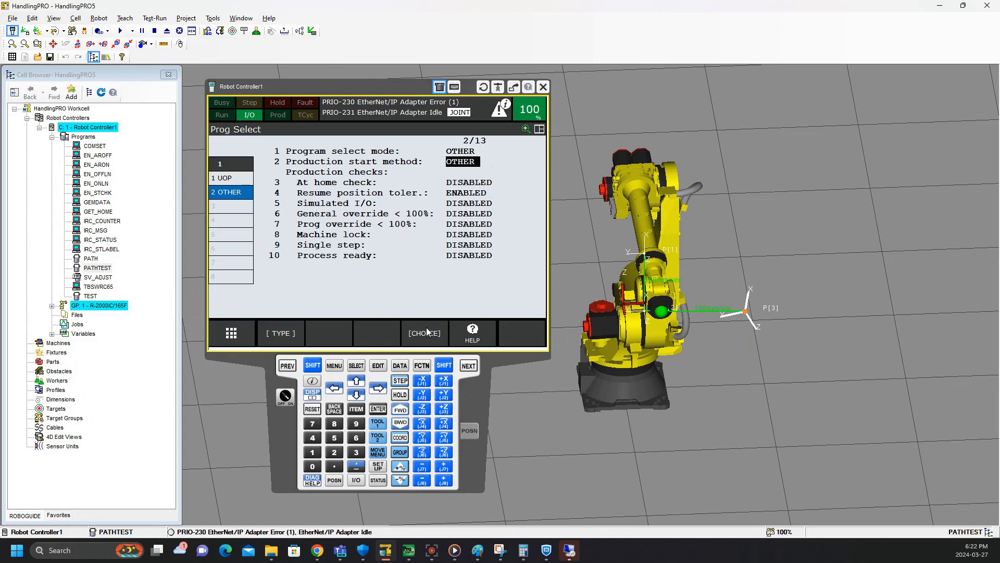
pyautogui.click(424, 335)
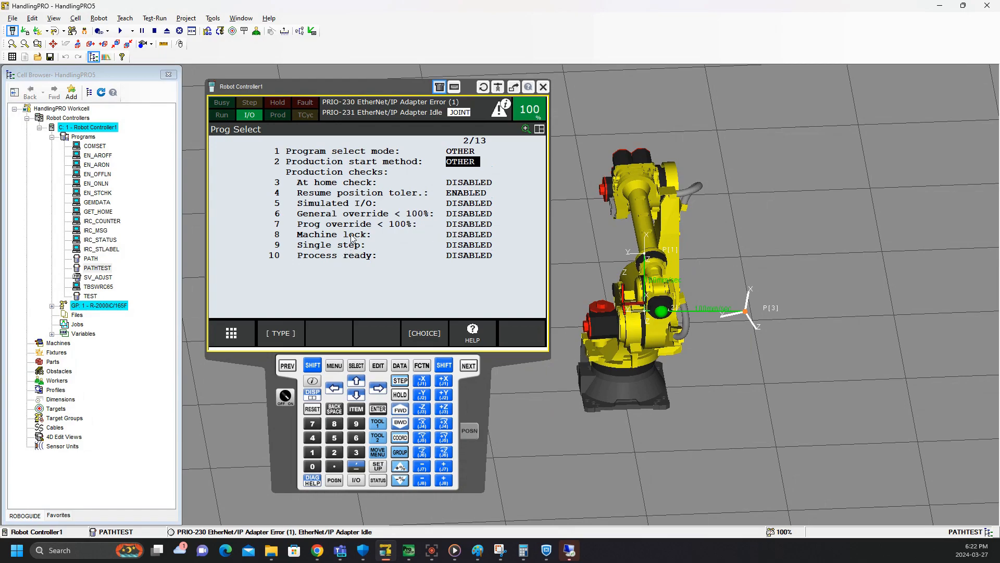
# - Open the robot's EtherNet/IP connection list to check the status of the PLC connection
pyautogui.moveTo(339, 88); pyautogui.dragTo(308, 67)
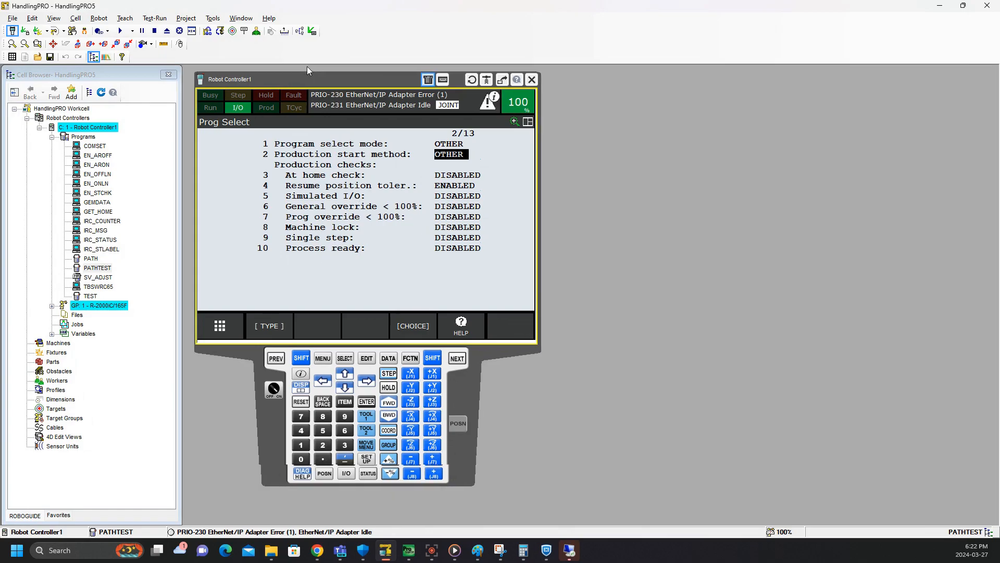
pyautogui.click(302, 344)
pyautogui.click(255, 195)
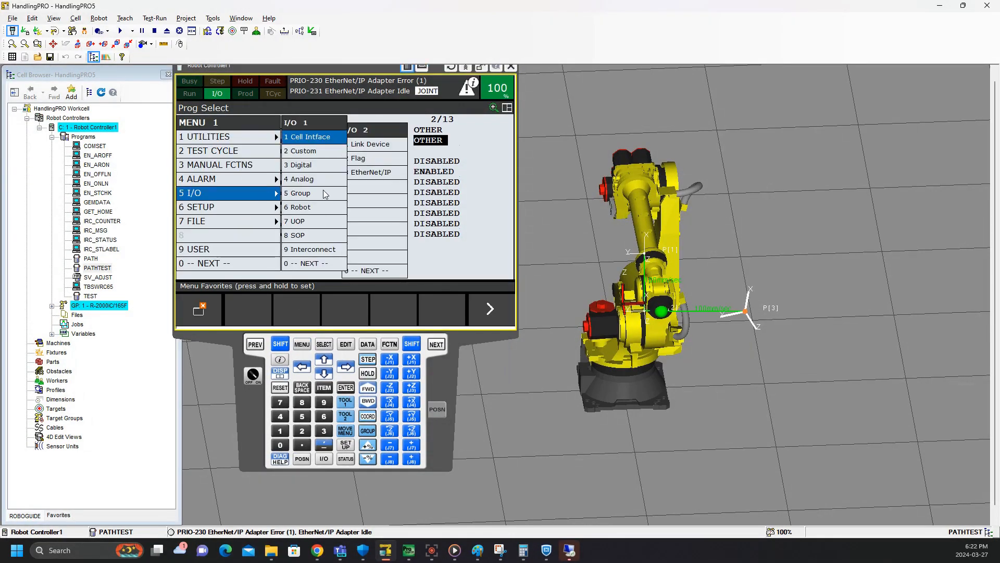
pyautogui.click(361, 180)
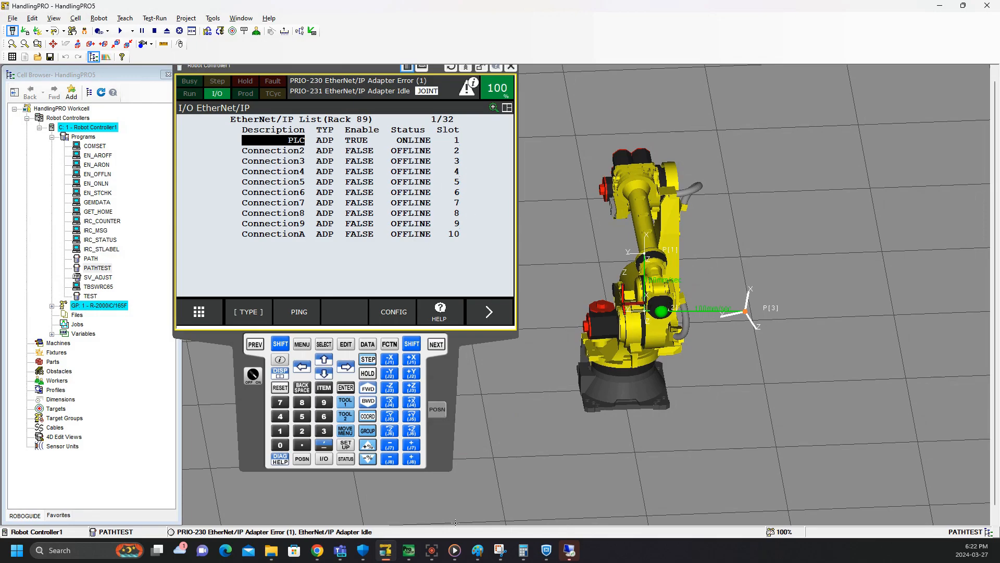
# - Switch to Productivity Suite and add a Generic Client to the EtherNet/IP devices in the hardware configuration
pyautogui.click(408, 551)
pyautogui.moveTo(546, 91); pyautogui.dragTo(511, 66)
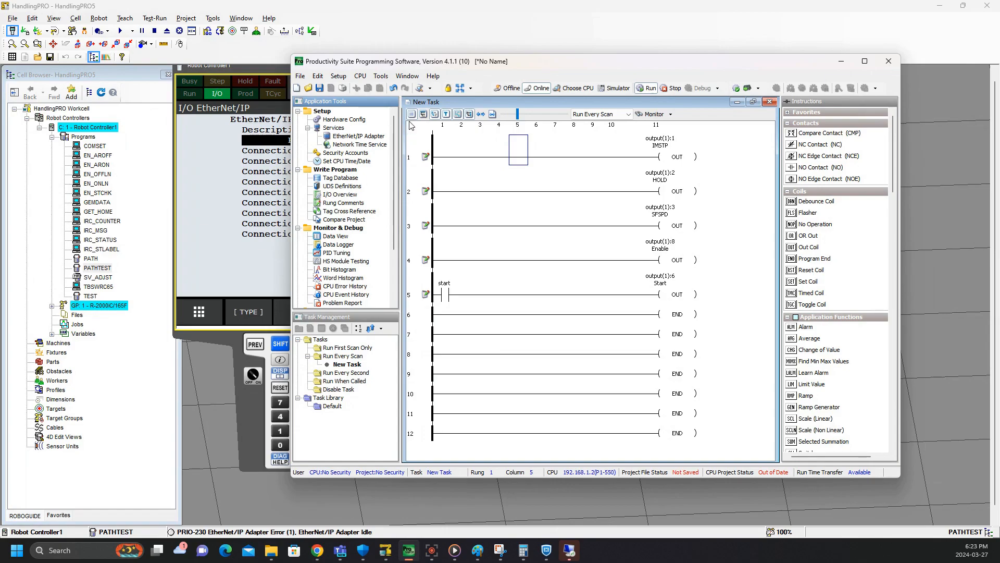
pyautogui.doubleClick(344, 120)
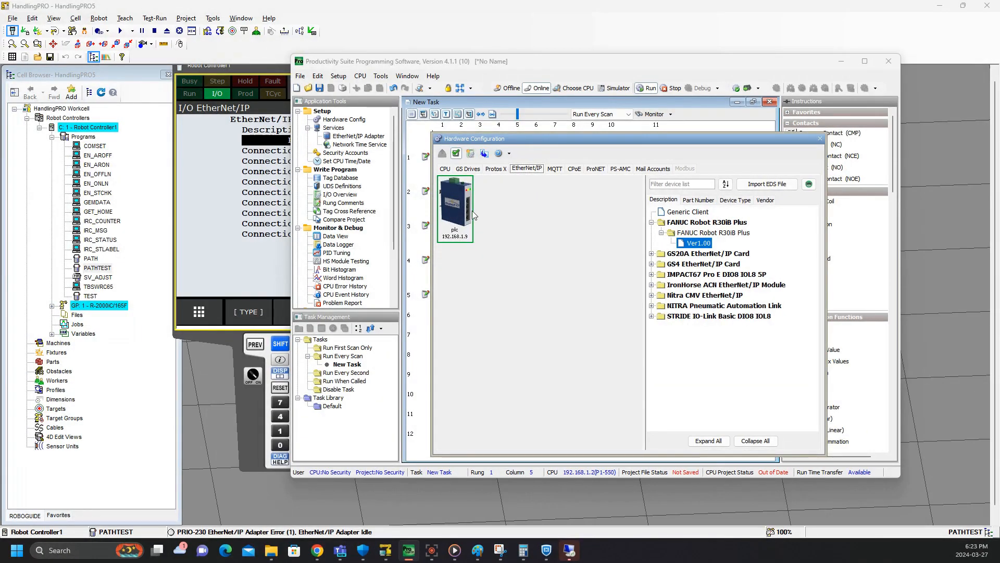
pyautogui.click(500, 218)
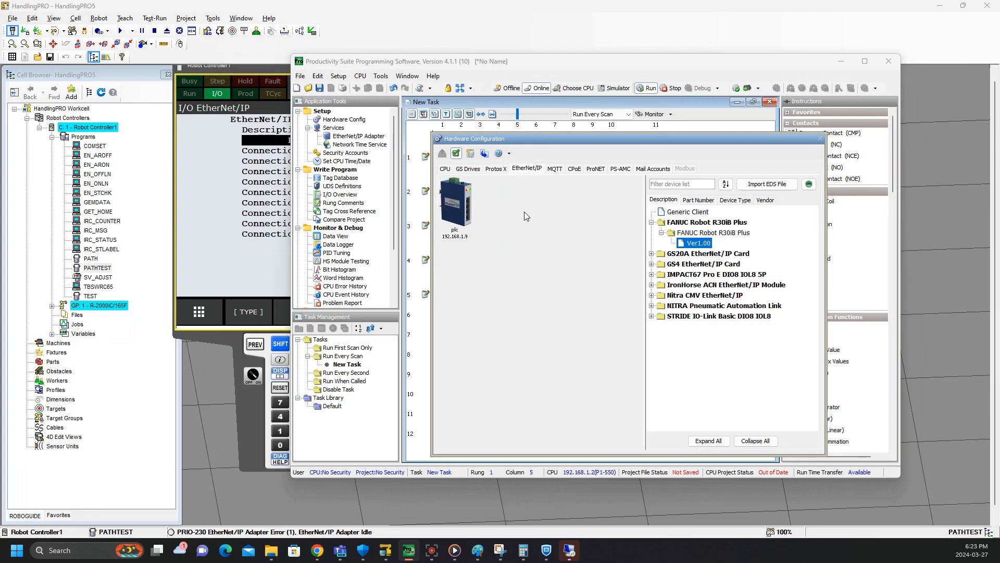
pyautogui.click(651, 222)
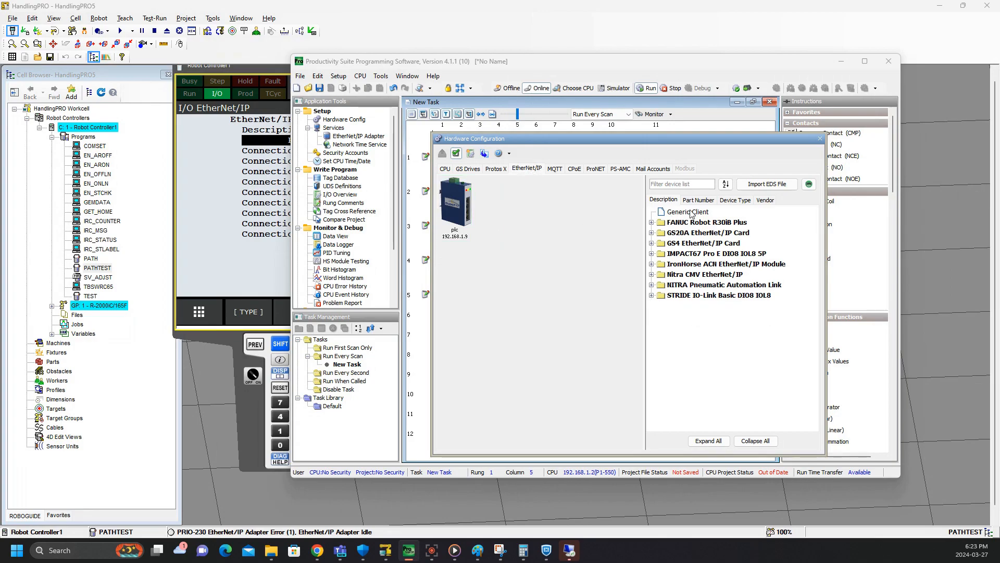
pyautogui.moveTo(701, 215); pyautogui.dragTo(586, 244)
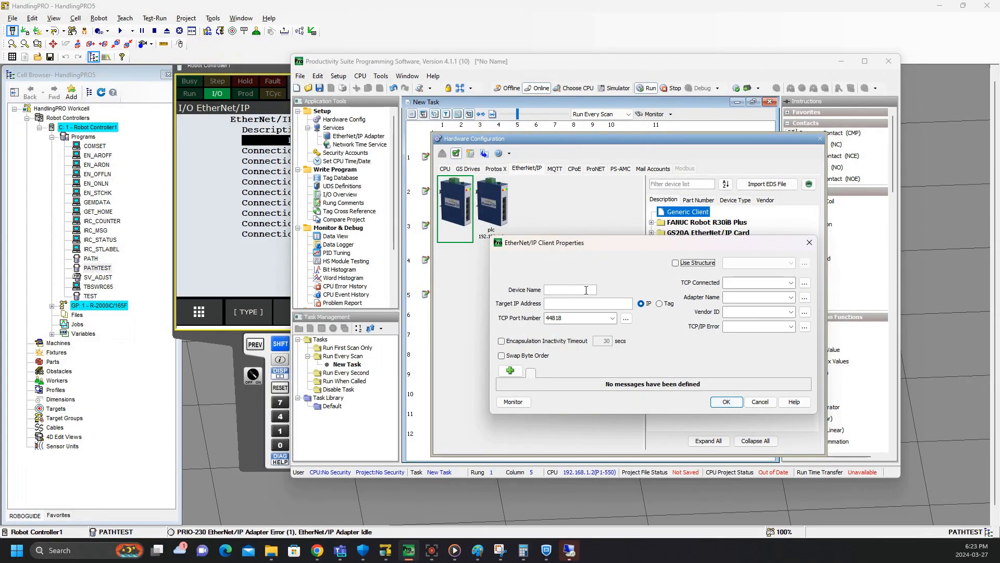
# - Name the new client plc_scanner, enable its structure as fanuc, and set the target IP address to 192.168.1.9
pyautogui.click(586, 290)
pyautogui.write('plc_scanner')
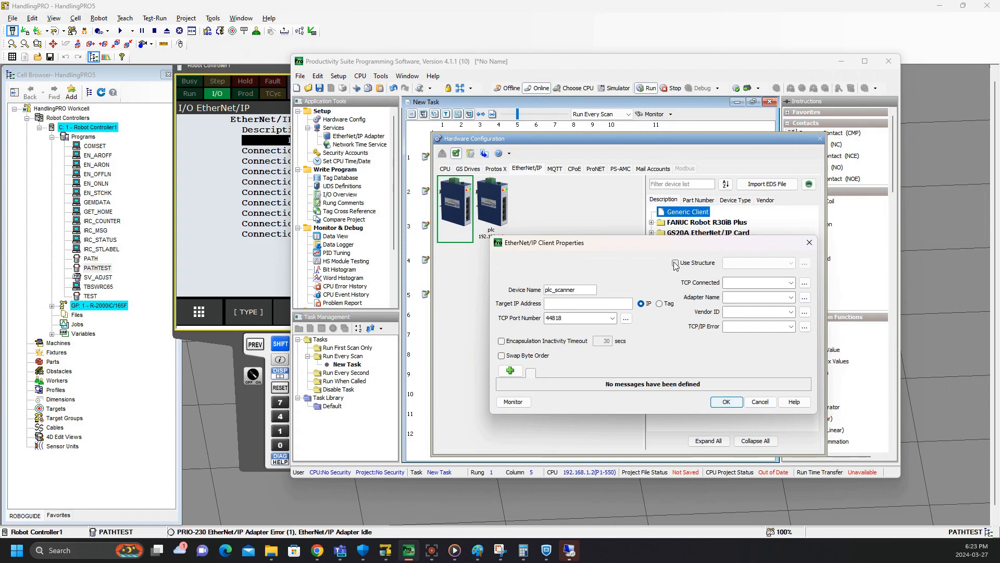
pyautogui.click(676, 263)
pyautogui.click(745, 262)
pyautogui.write('fanuc')
pyautogui.press('Tab')
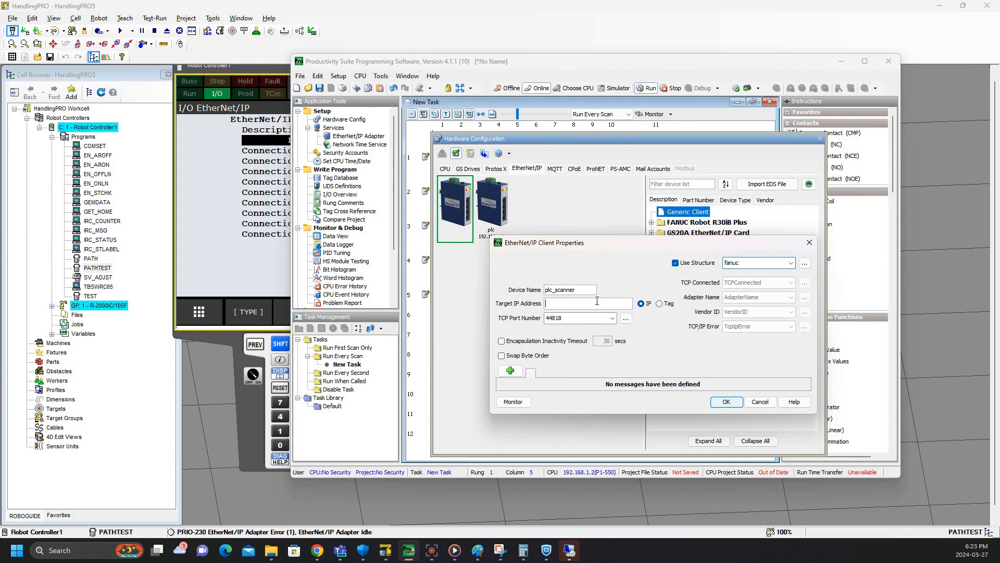
pyautogui.write('192.168.')
pyautogui.write('1.9')
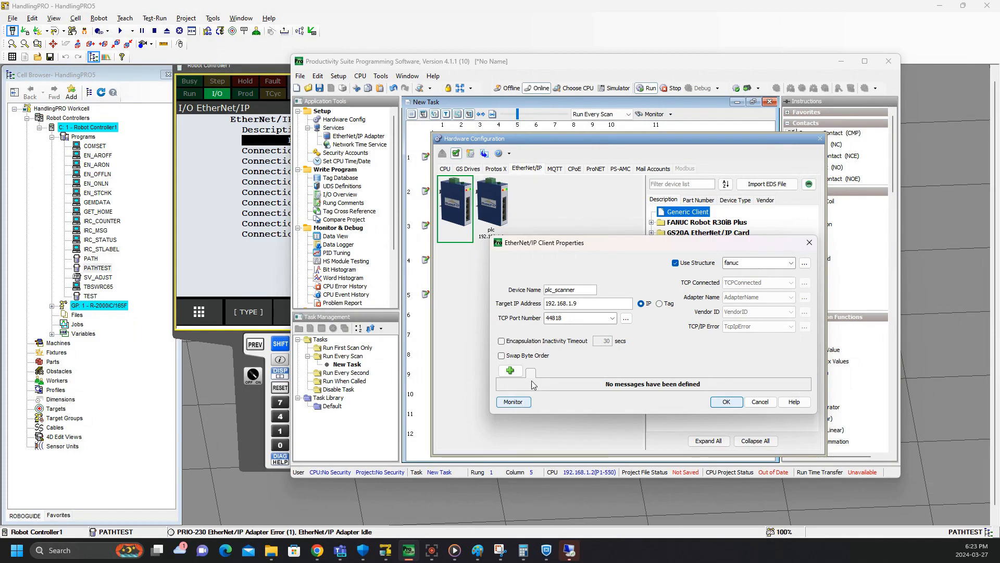
# - Add an I/O message and set its T->O input data to Unicast delivery, 32 ms RPI and assembly instance 101
pyautogui.click(510, 371)
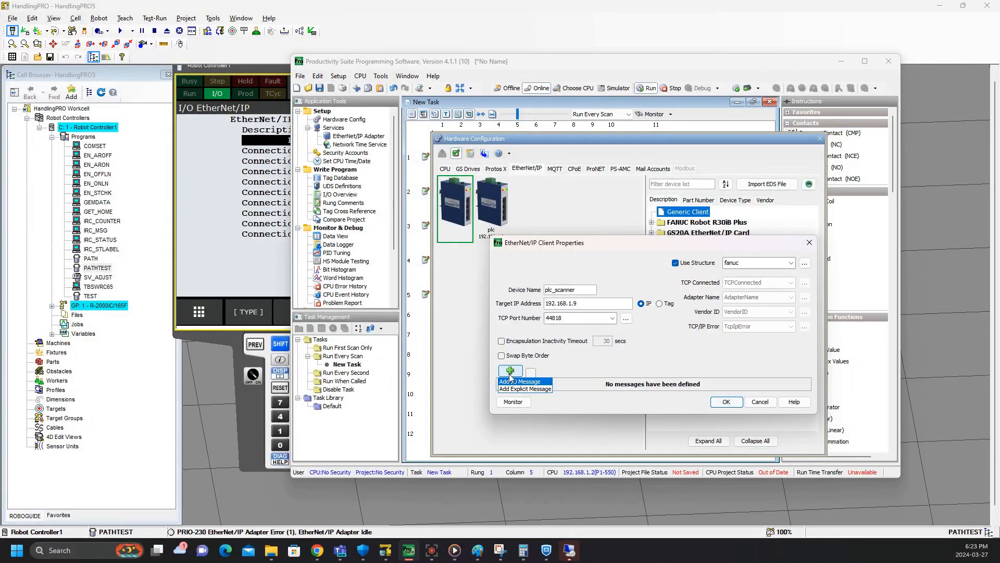
pyautogui.click(516, 382)
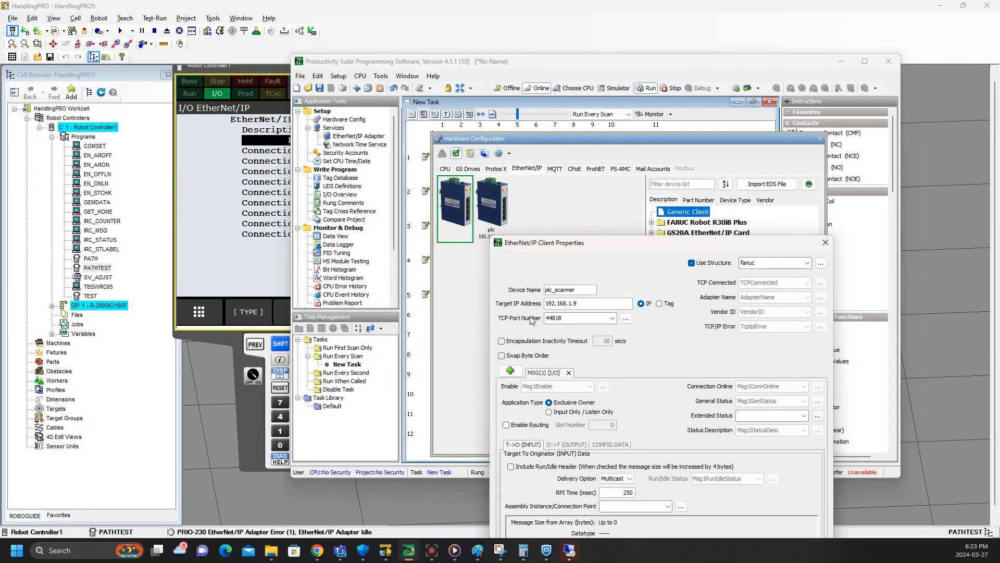
pyautogui.moveTo(590, 243); pyautogui.dragTo(592, 124)
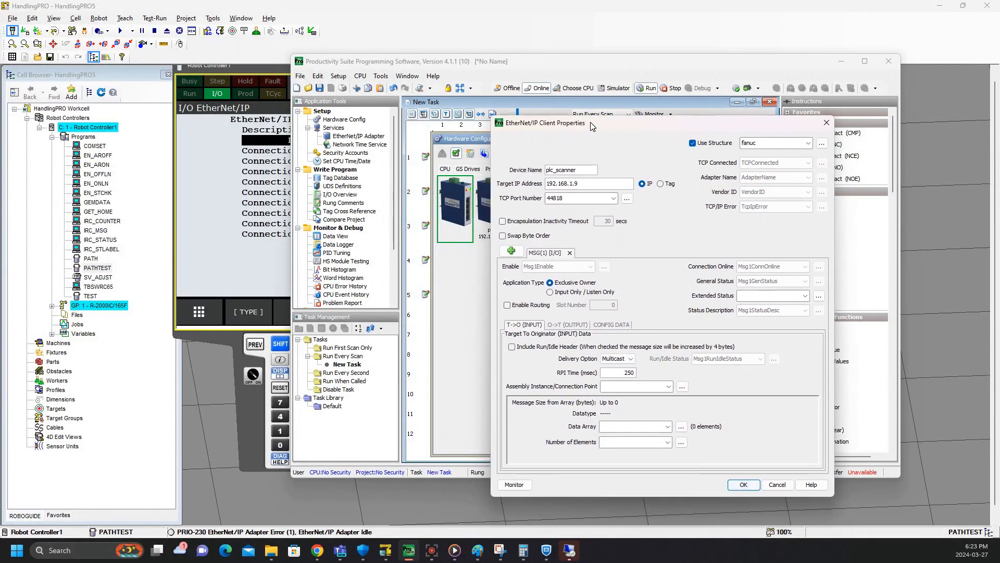
pyautogui.click(612, 360)
pyautogui.click(613, 375)
pyautogui.click(627, 373)
pyautogui.moveTo(628, 373); pyautogui.dragTo(637, 373)
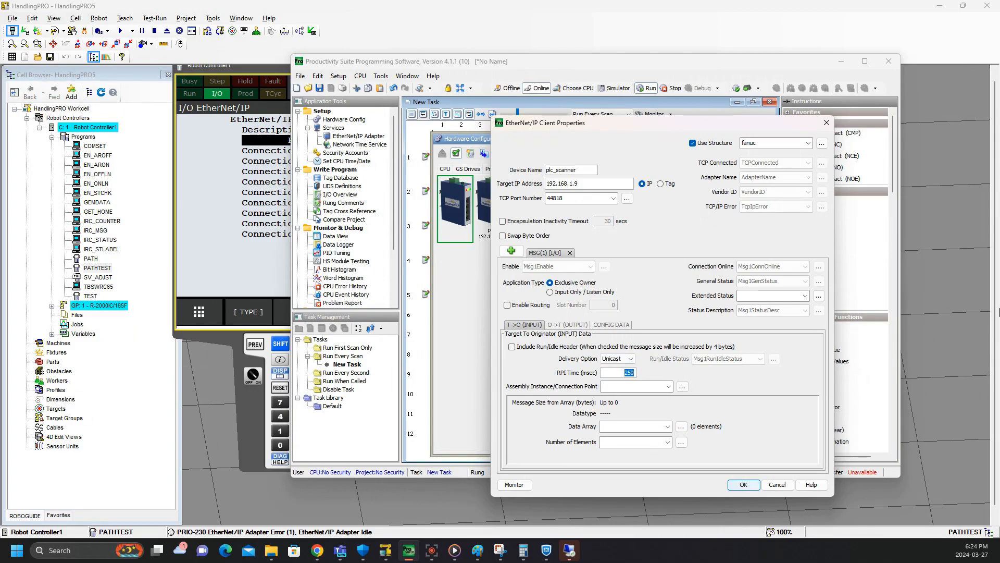
pyautogui.write('32')
pyautogui.click(618, 387)
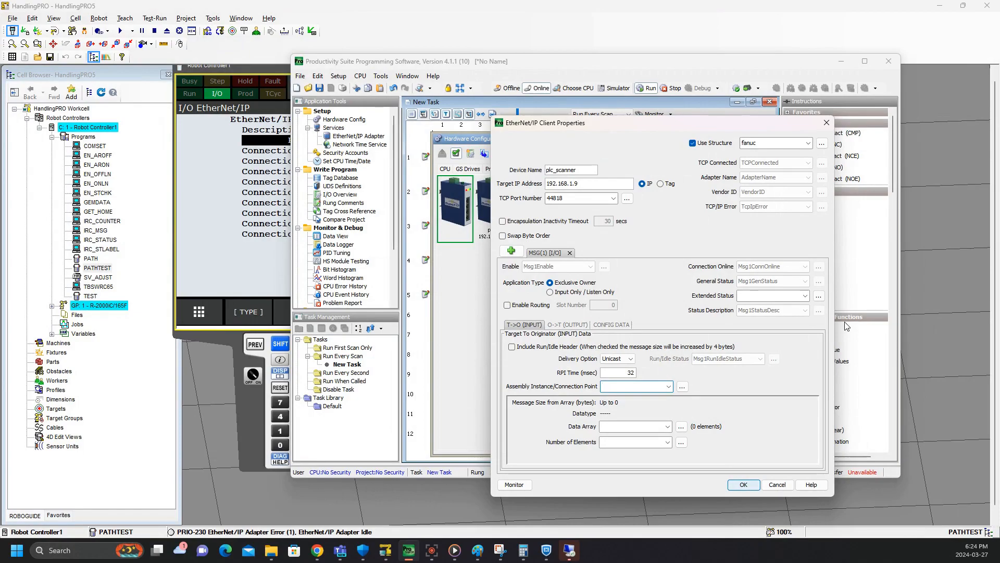
pyautogui.write('101')
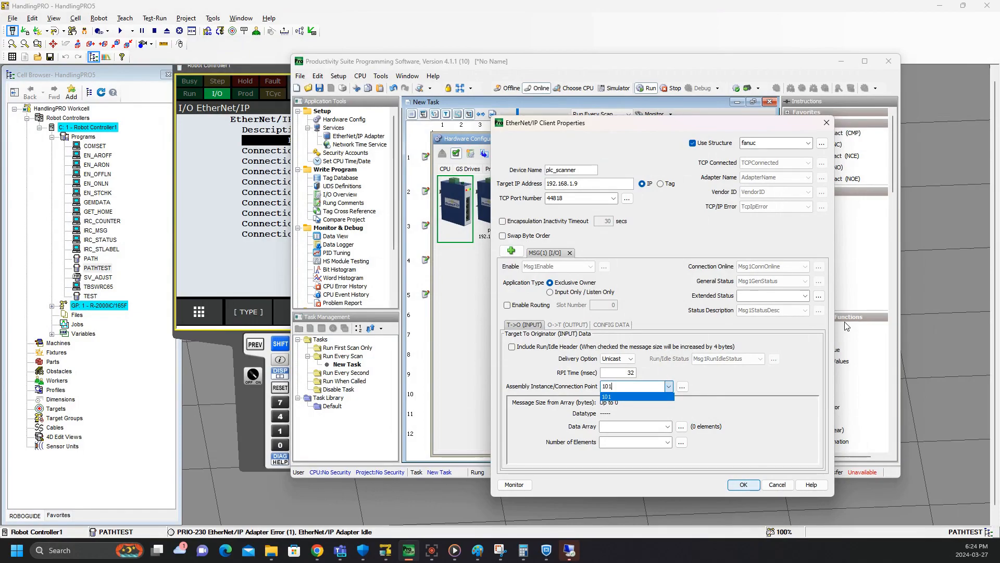
pyautogui.press('Return')
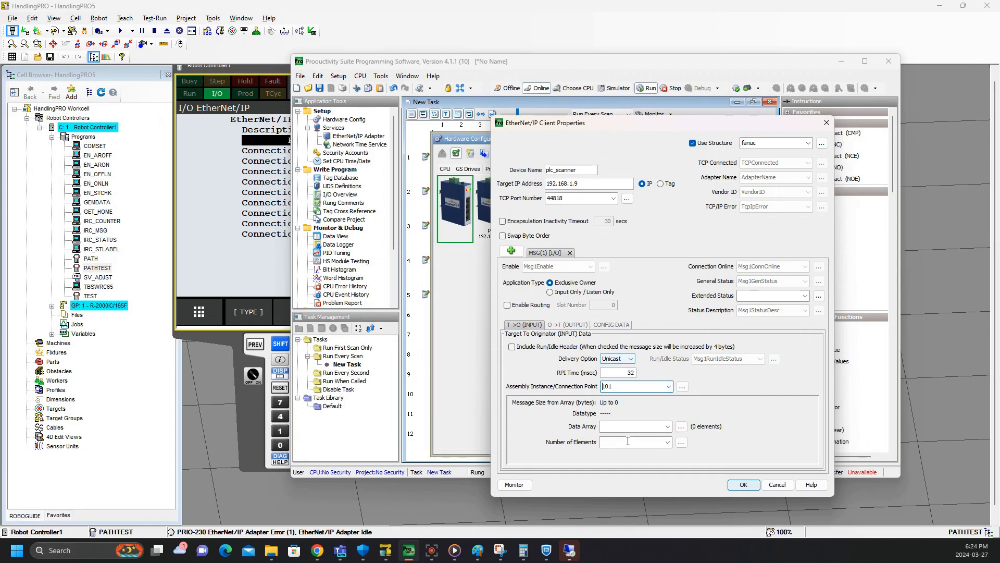
# - Define the input data array i as an Integer, 16 Bit, 1D Array and set its number of elements to 4
pyautogui.click(631, 428)
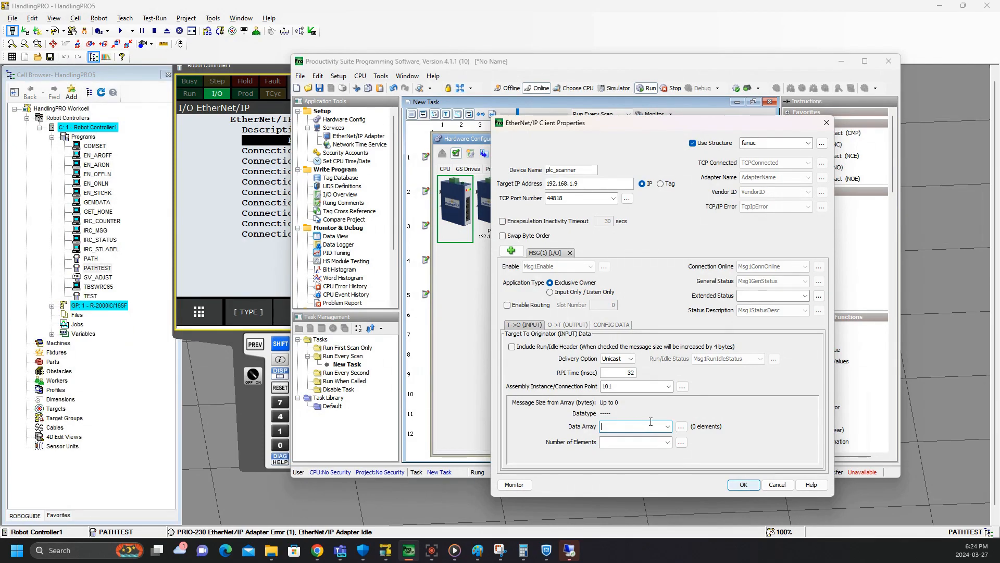
pyautogui.write('i')
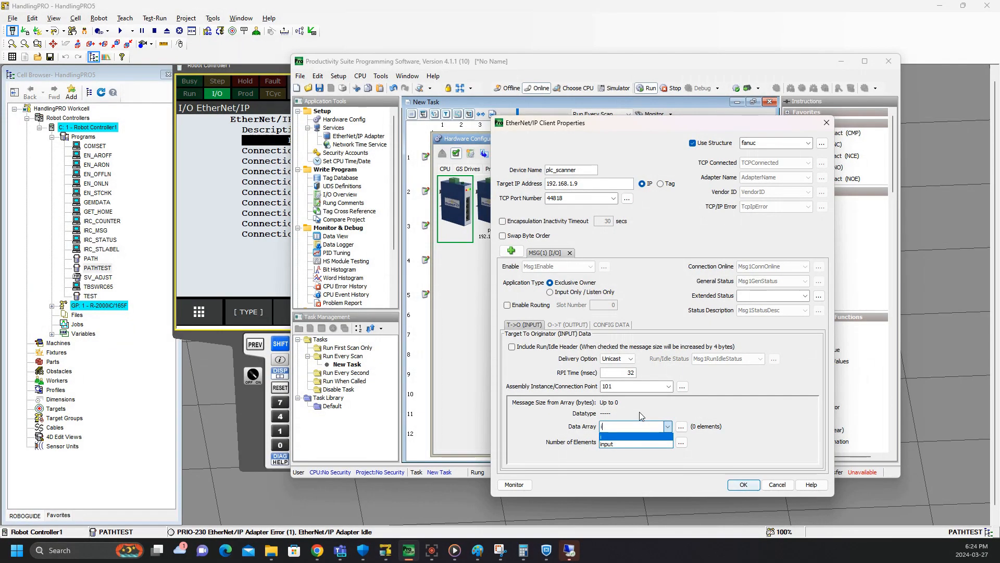
pyautogui.press('Tab')
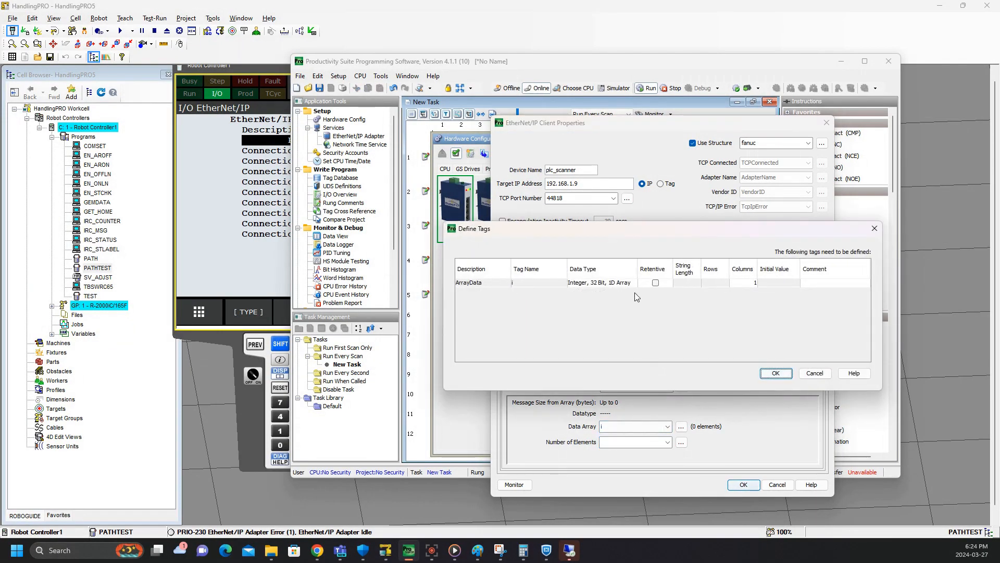
pyautogui.click(603, 286)
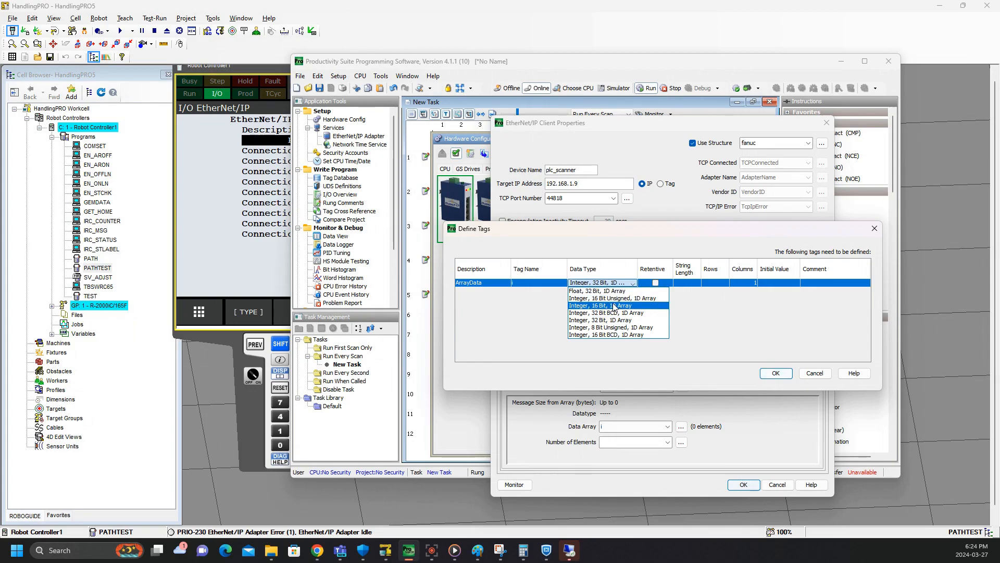
pyautogui.click(613, 306)
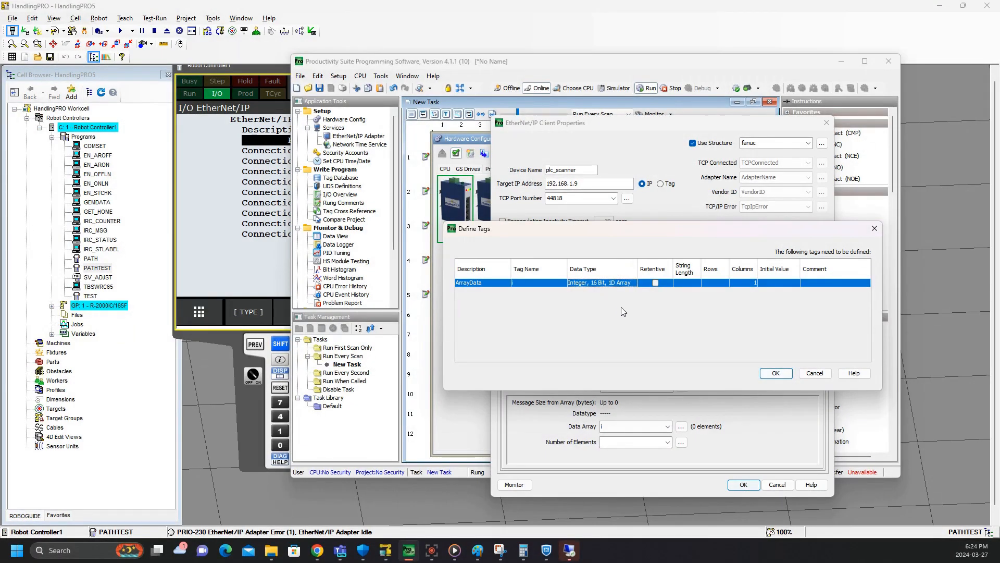
pyautogui.click(765, 374)
pyautogui.press('Tab')
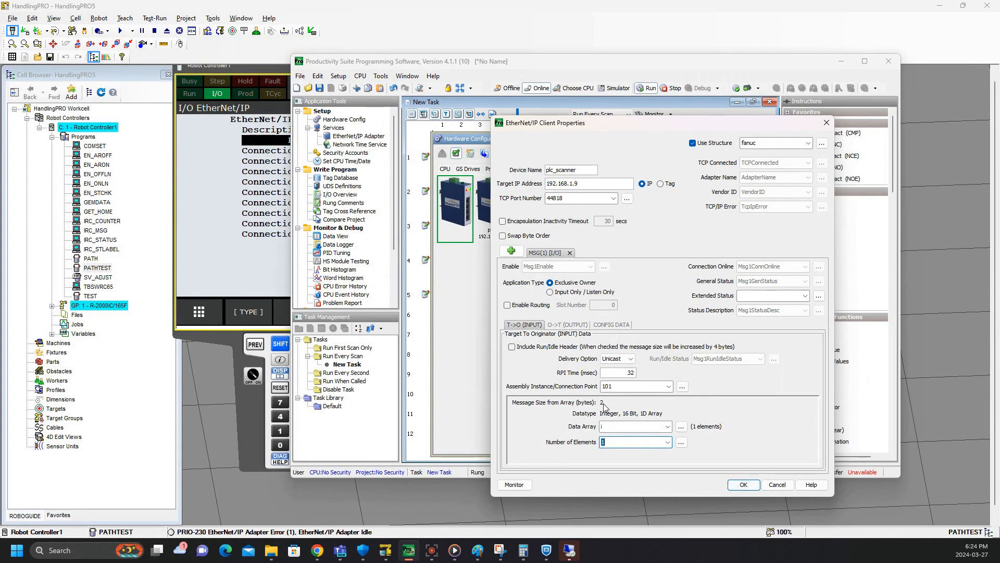
pyautogui.write('4')
# - Set the RPI time of the message's O->T output data to 32 ms and dismiss the validation dialogs
pyautogui.click(557, 324)
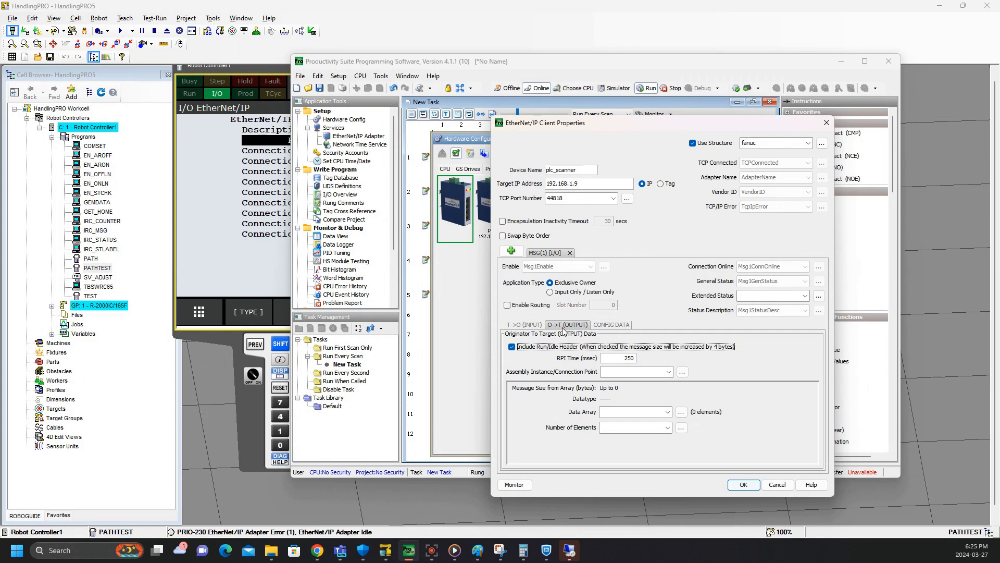
pyautogui.doubleClick(630, 358)
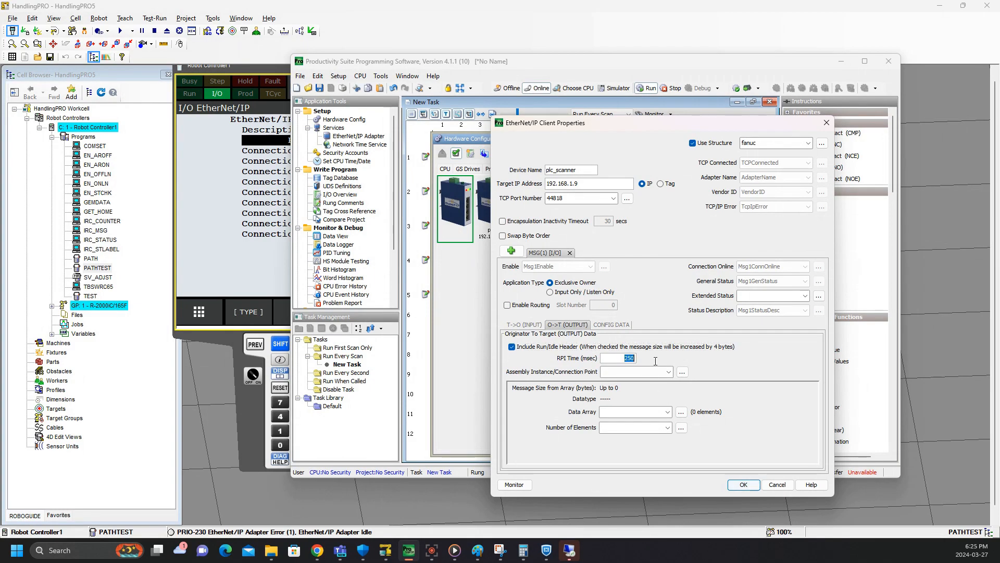
pyautogui.write('32')
pyautogui.press('Return')
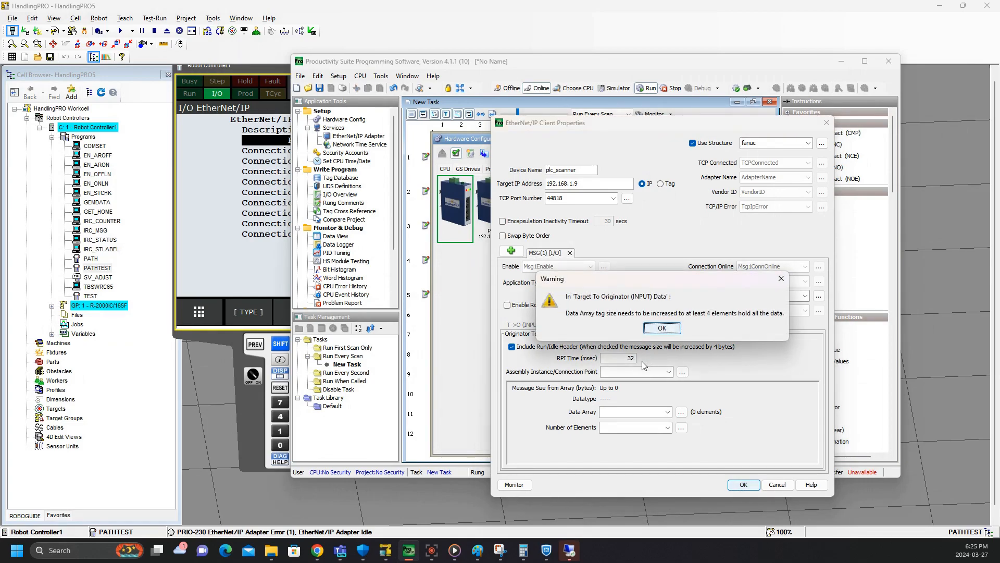
pyautogui.click(653, 329)
pyautogui.click(641, 400)
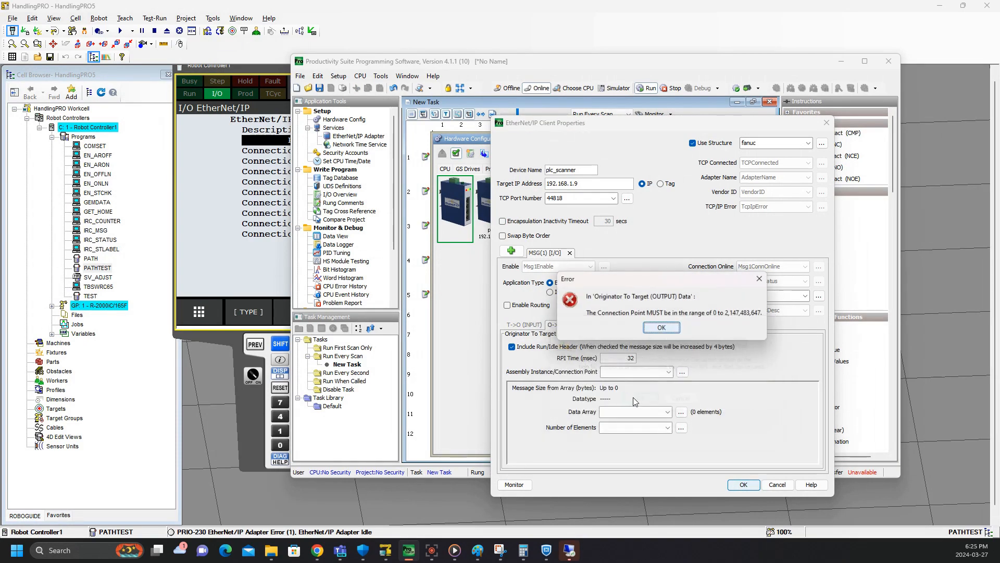
pyautogui.click(758, 281)
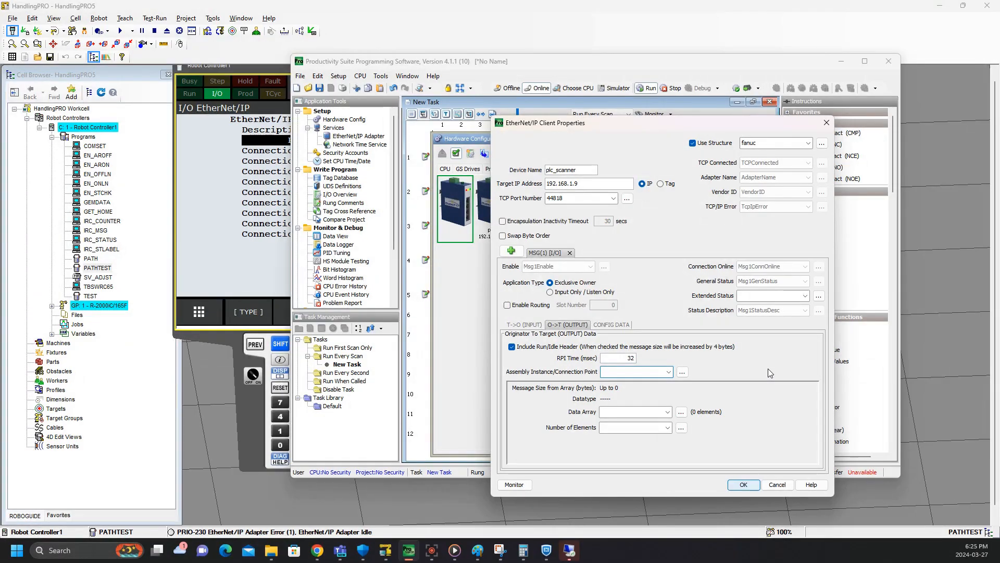
# - Set the output data's assembly instance to 151 and define its data array o as an Integer, 32 Bit, 1D Array
pyautogui.write('151')
pyautogui.click(605, 412)
pyautogui.write('o')
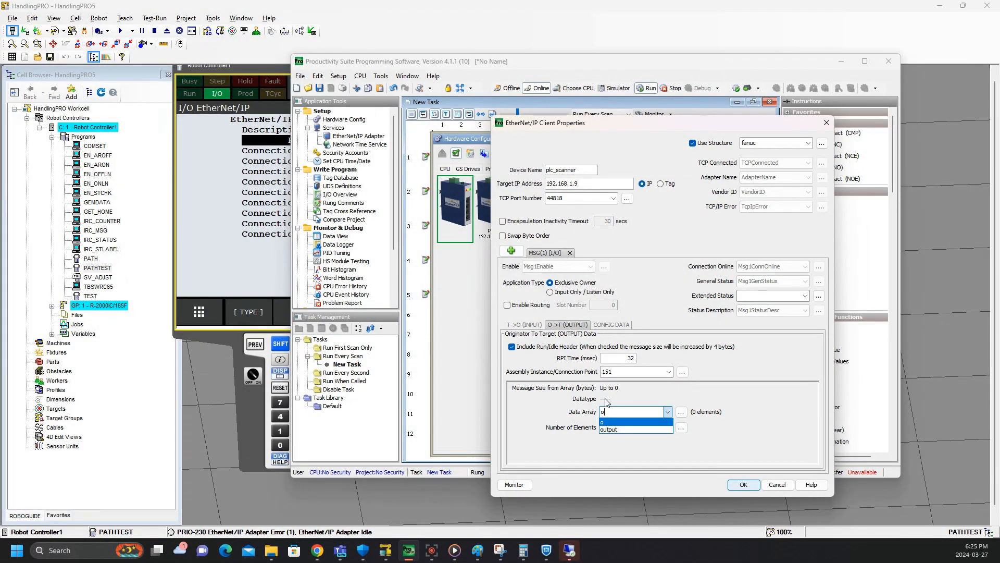
pyautogui.press('Return')
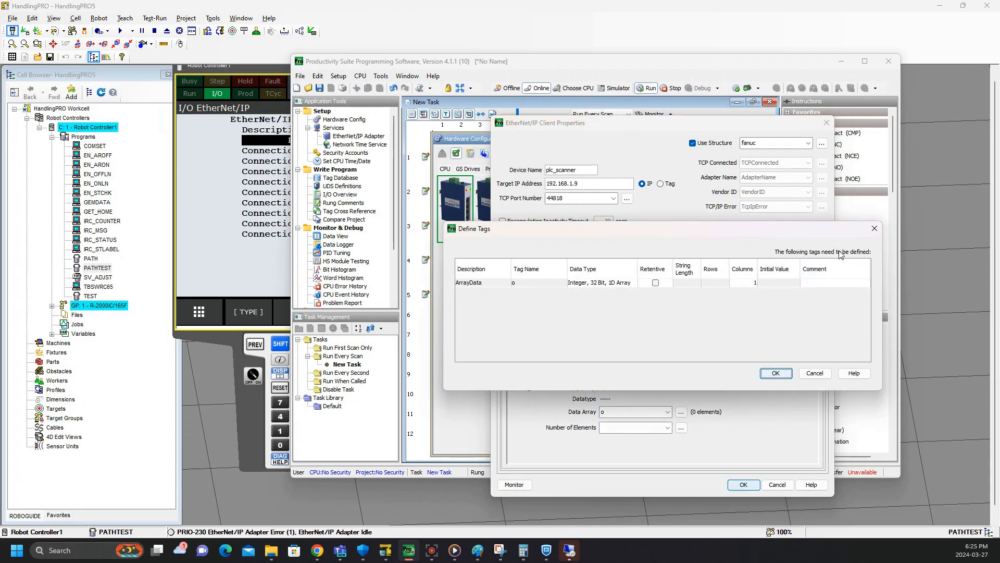
pyautogui.click(873, 229)
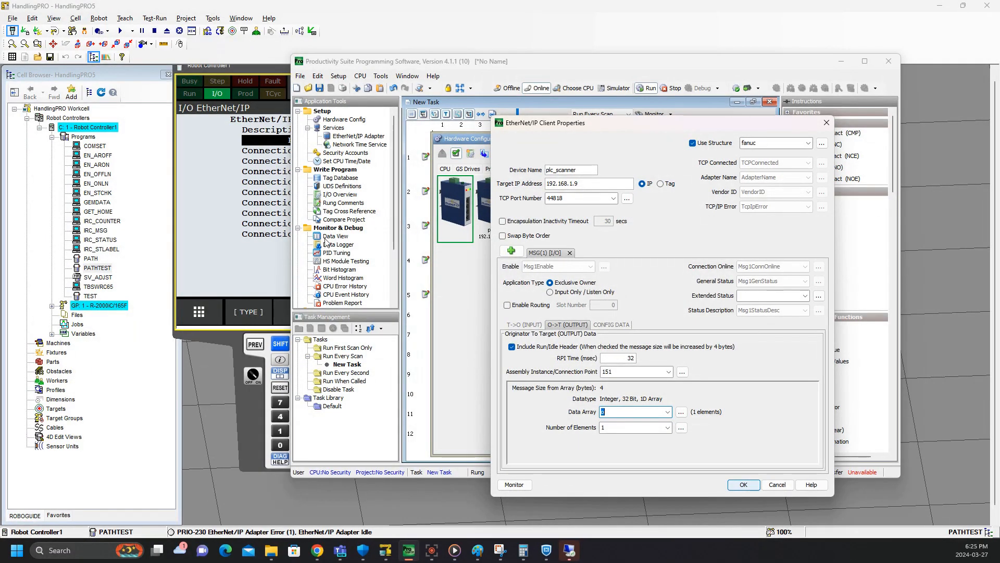
# - Enable the message's configuration data with assembly instance 100 and accept the generic client's properties
pyautogui.click(602, 327)
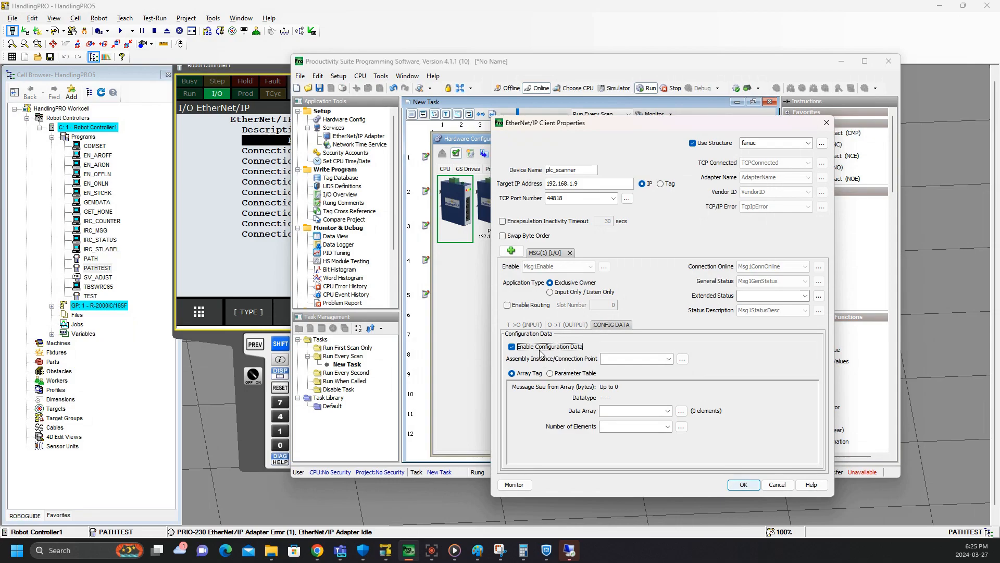
pyautogui.click(623, 359)
pyautogui.write('100')
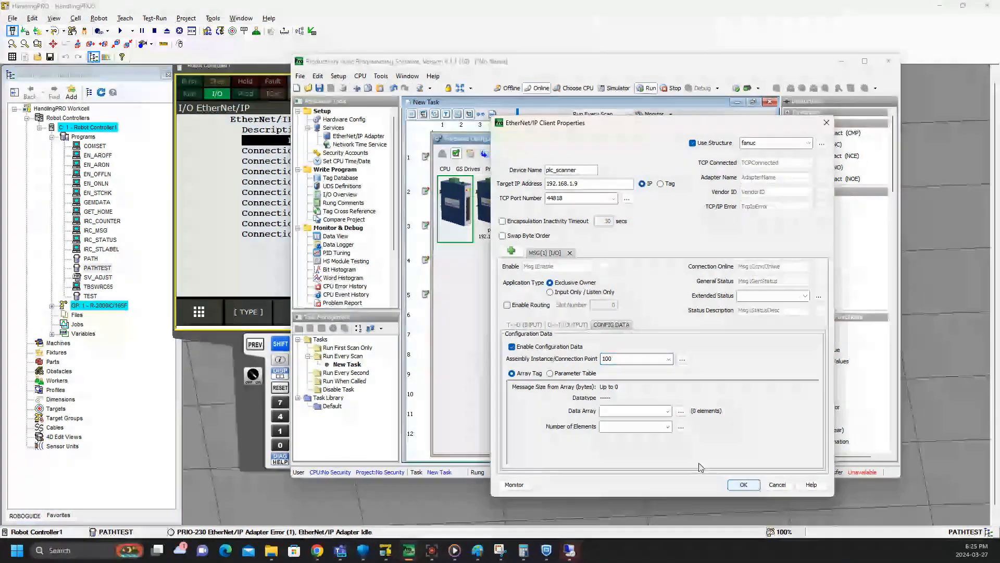
pyautogui.click(743, 485)
# - Look at the existing plc client's properties, and add a new FANUC Robot R30iB Plus Ver1.00 client to the EtherNet/IP configuration
pyautogui.doubleClick(456, 208)
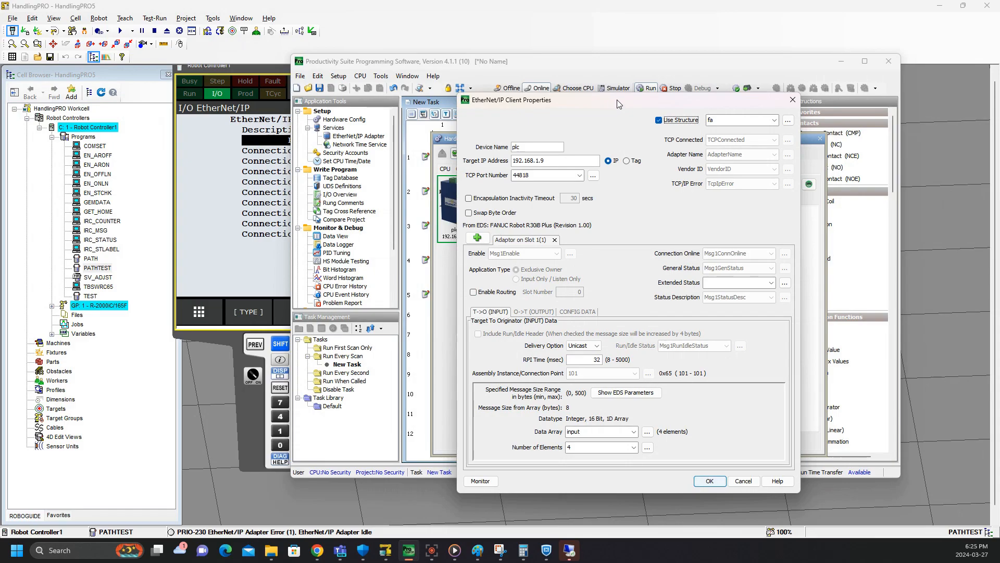
pyautogui.click(792, 99)
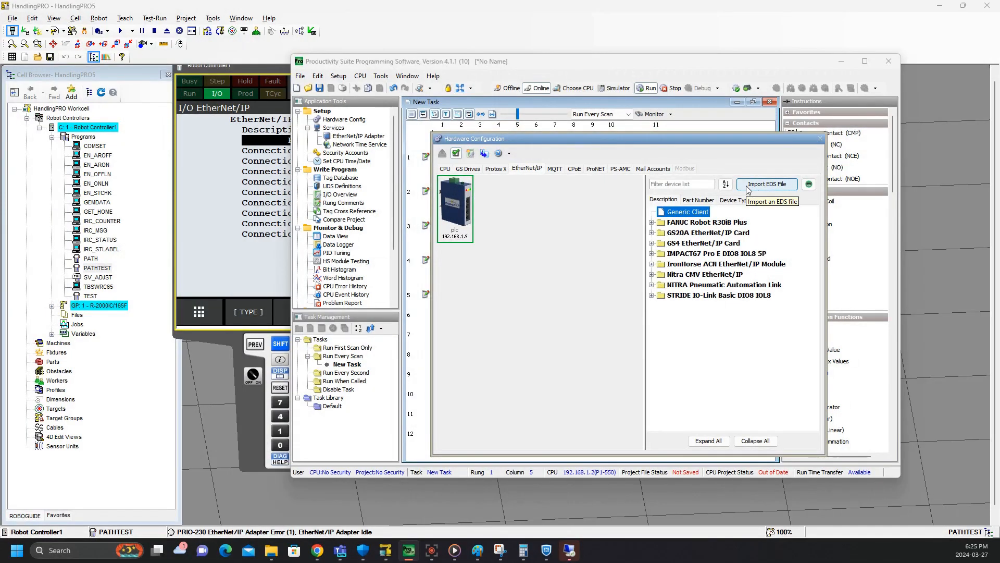
pyautogui.click(651, 222)
pyautogui.click(659, 241)
pyautogui.click(698, 253)
pyautogui.moveTo(698, 253); pyautogui.dragTo(504, 216)
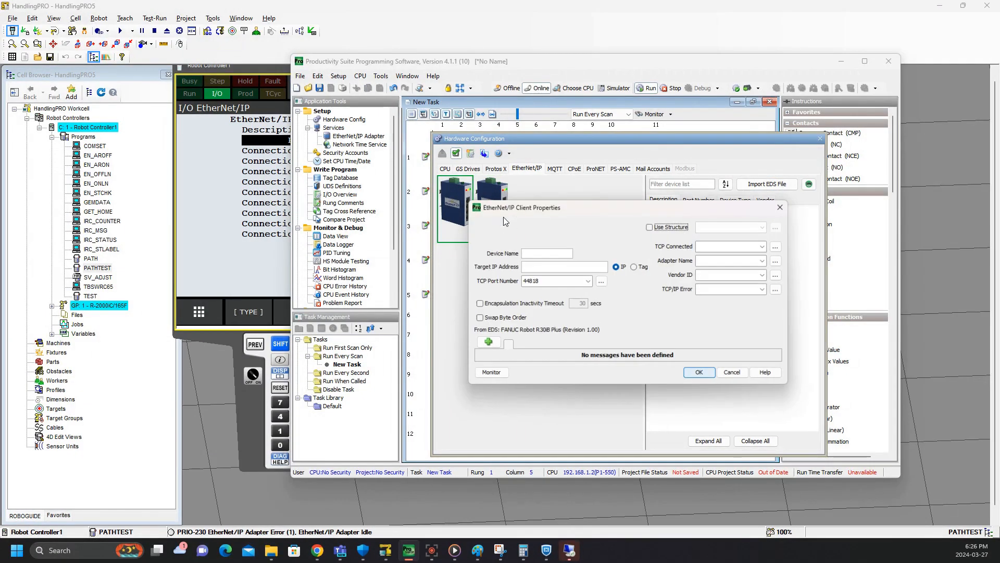
# - Name the new EDS-based client pplc and enable its structure as fanuc
pyautogui.write('pplc')
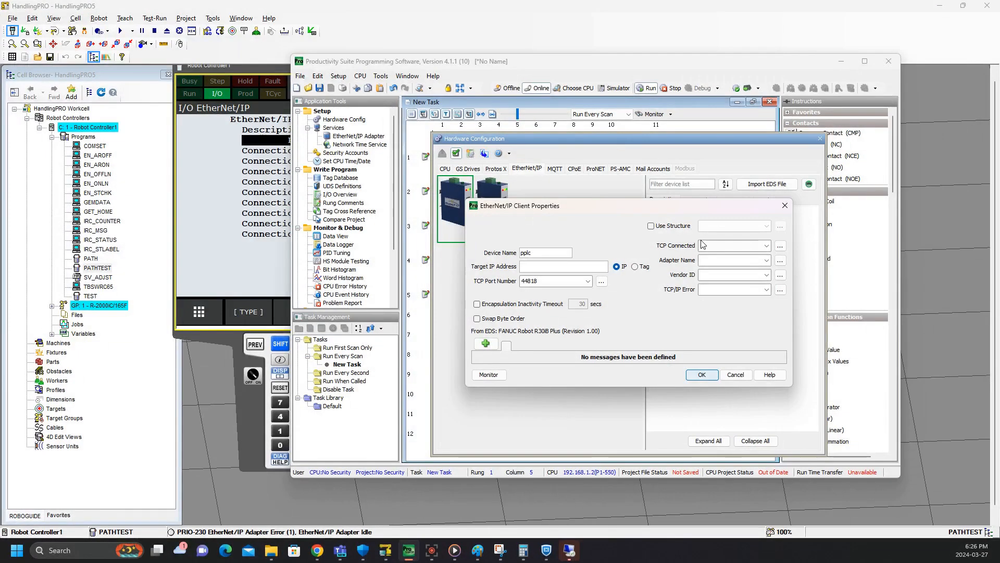
pyautogui.click(651, 226)
pyautogui.click(707, 225)
pyautogui.write('fanuc')
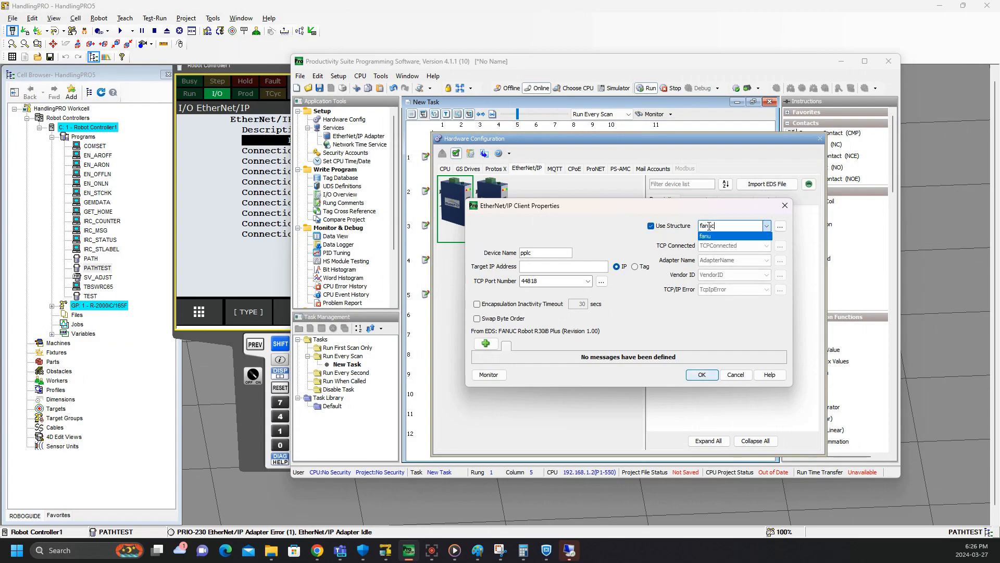
# - Add the Adaptor on Slot 1 message with Multicast as its T->O delivery option, and discard the pplc client
pyautogui.click(486, 343)
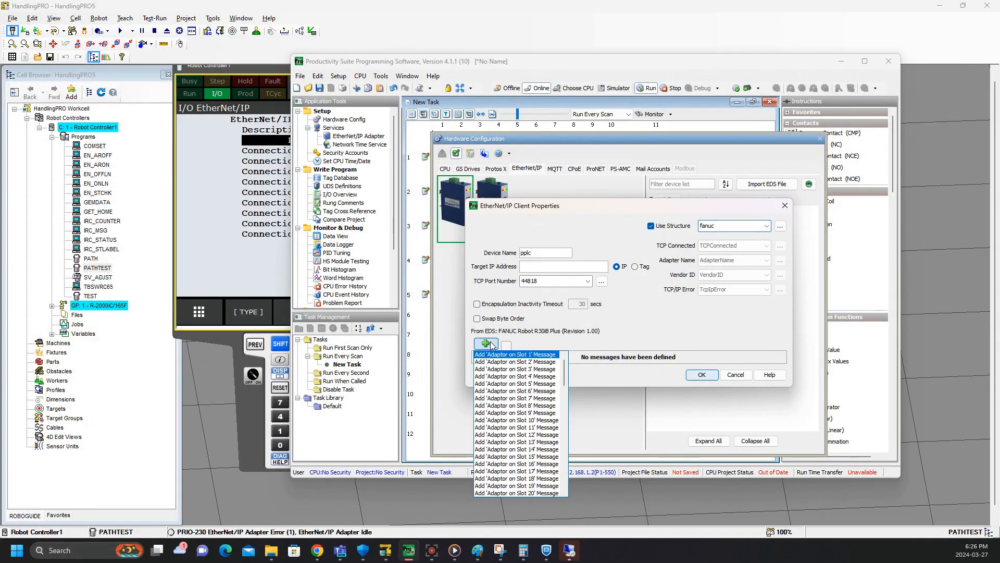
pyautogui.click(534, 355)
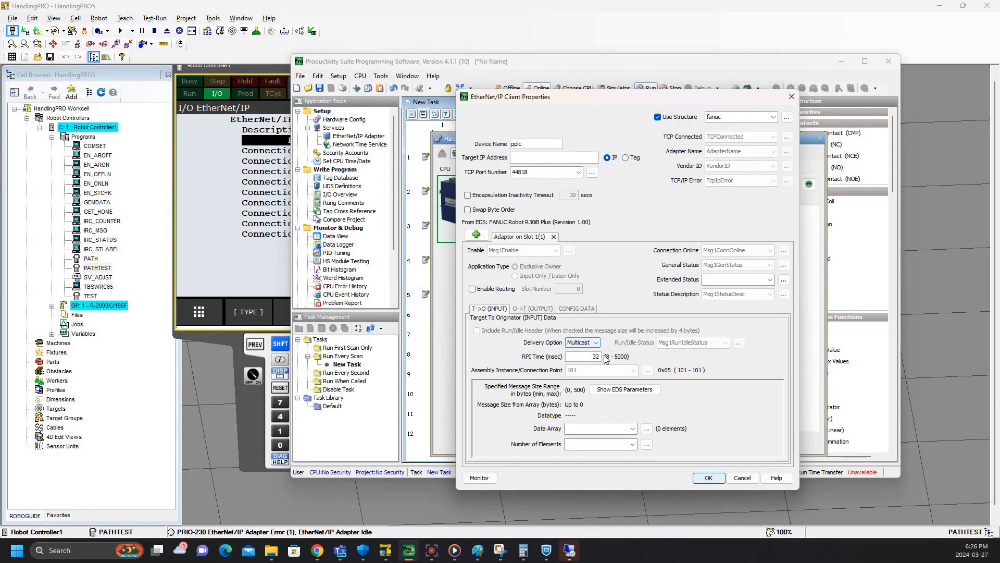
pyautogui.click(595, 345)
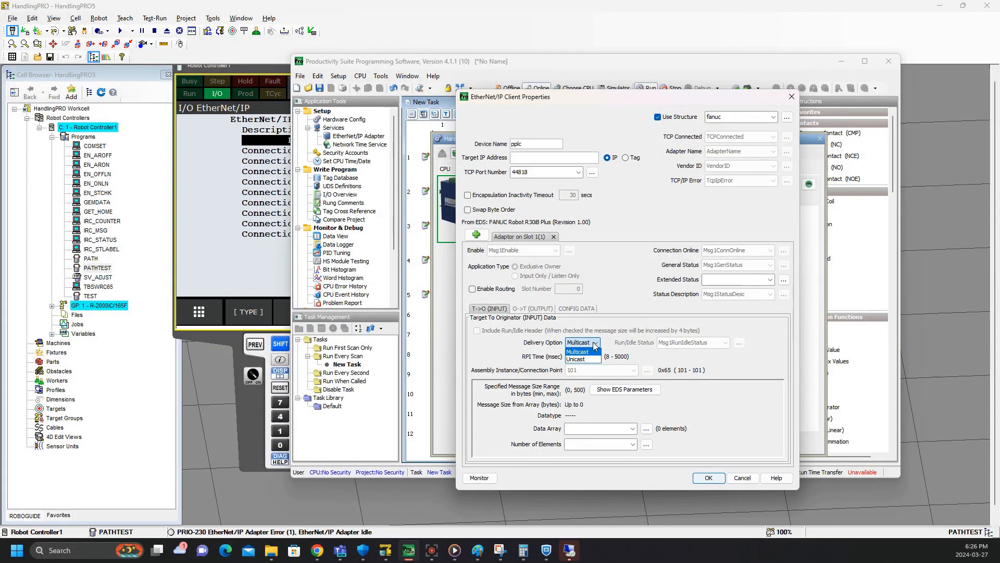
pyautogui.click(594, 352)
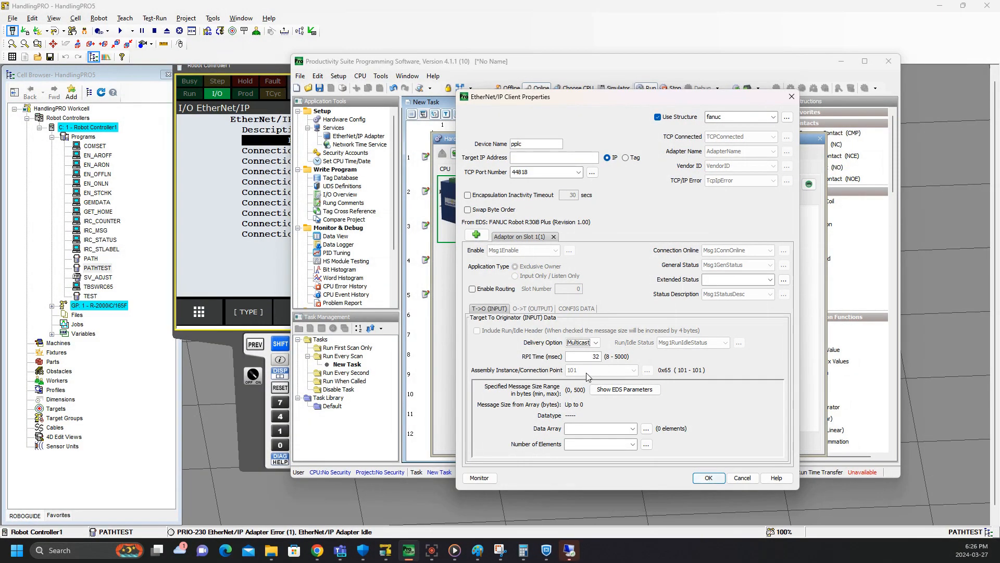
pyautogui.click(608, 430)
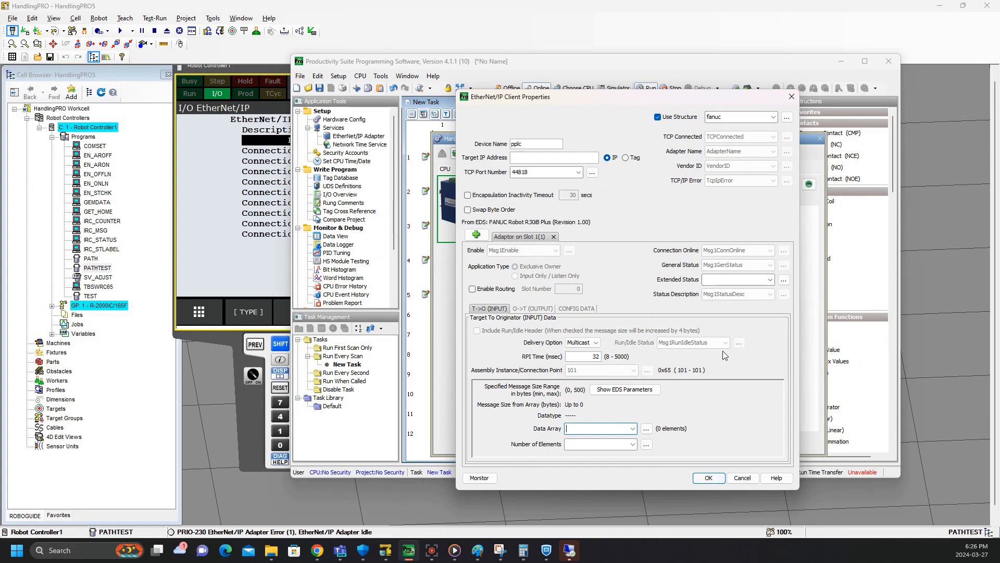
pyautogui.click(791, 97)
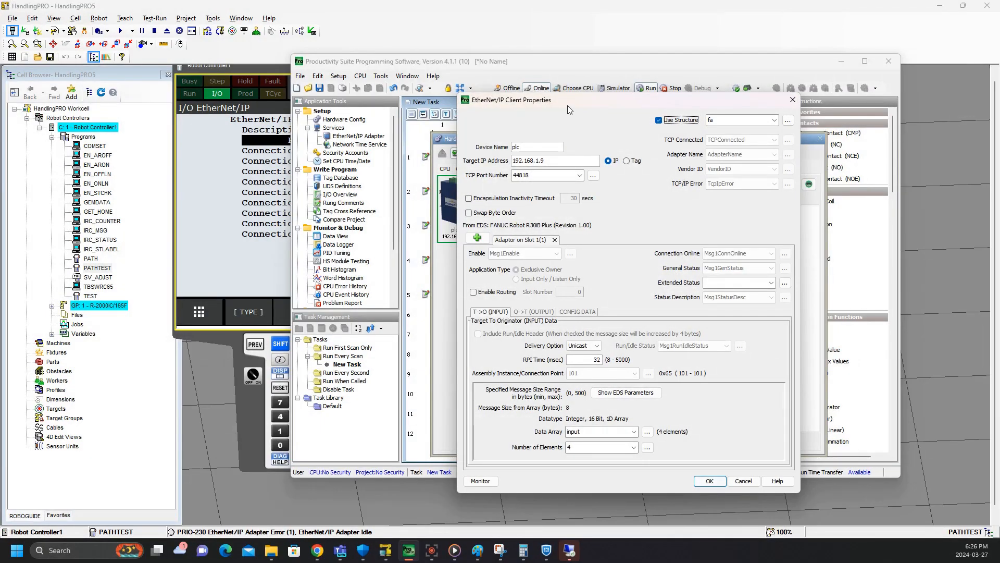
# - Review the plc client's T->O input, O->T output and configuration data settings
pyautogui.moveTo(567, 105); pyautogui.dragTo(557, 92)
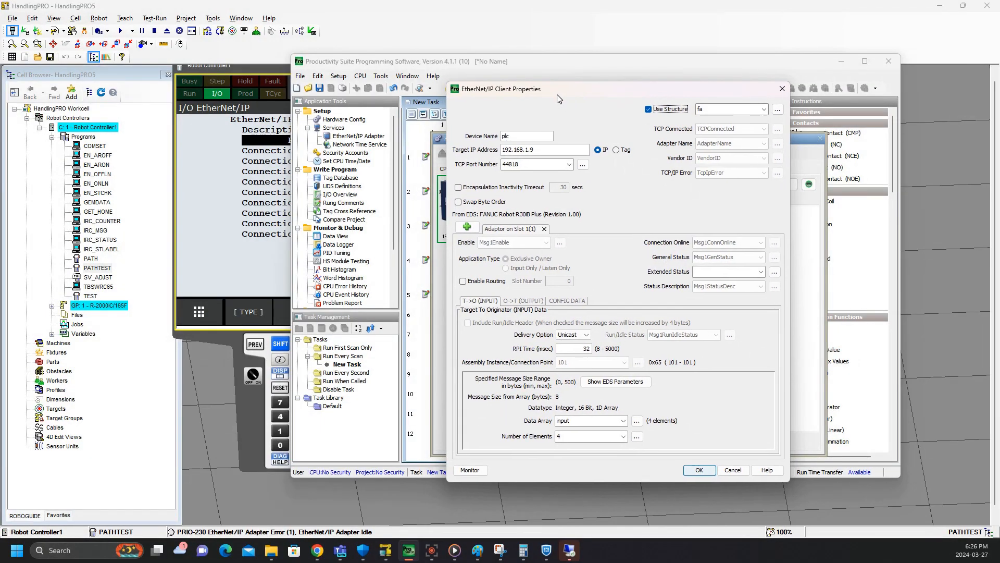
pyautogui.click(591, 423)
pyautogui.click(579, 422)
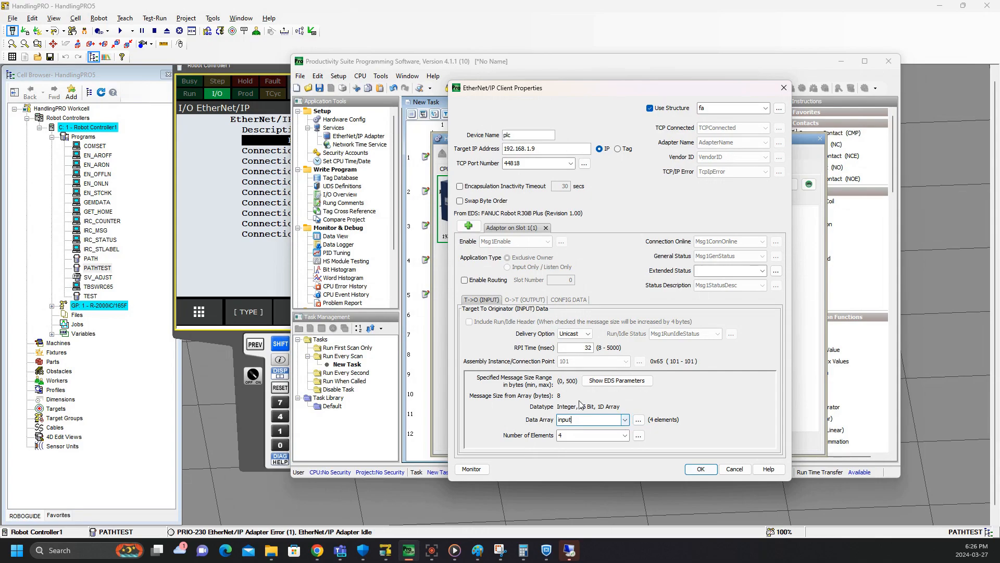
pyautogui.click(524, 300)
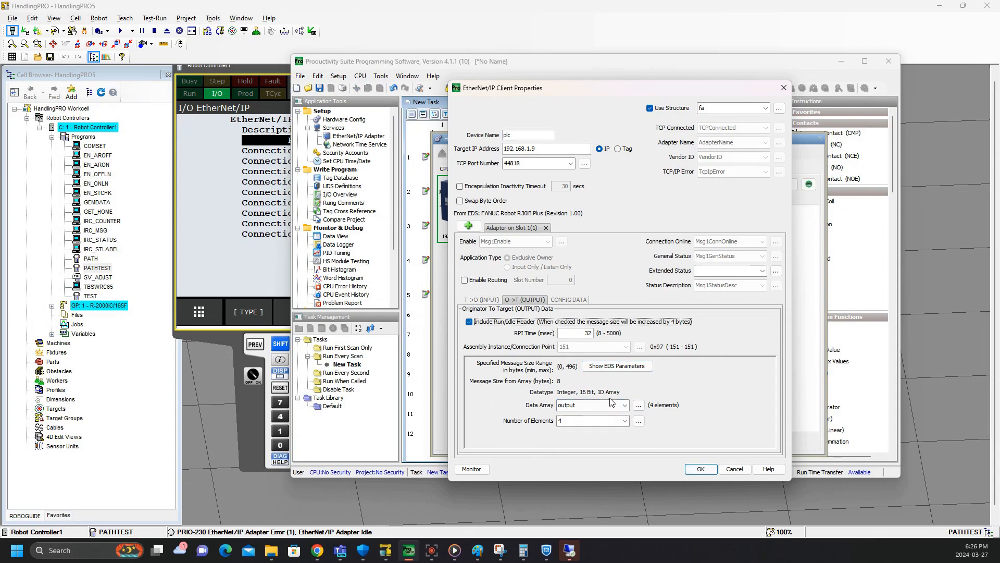
pyautogui.click(572, 300)
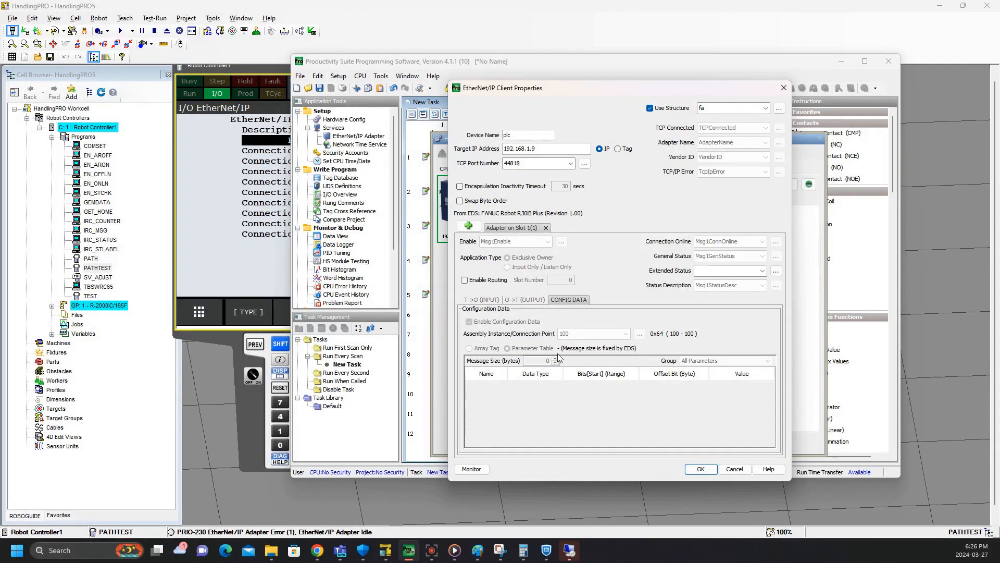
pyautogui.click(784, 88)
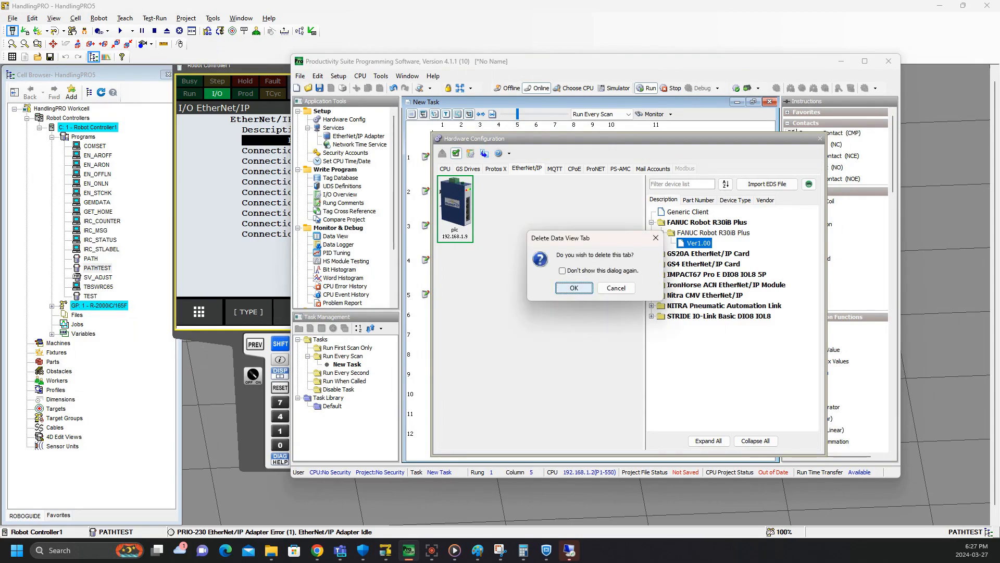
# - Delete the old Data View tab and open the plc client's E/IP Scanner monitor in Data View
pyautogui.click(570, 286)
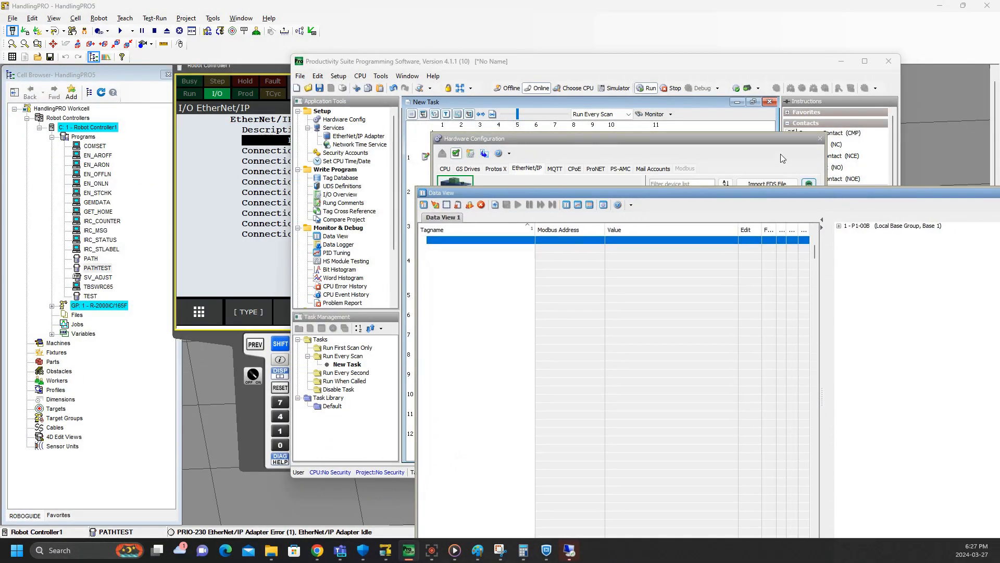
pyautogui.click(711, 140)
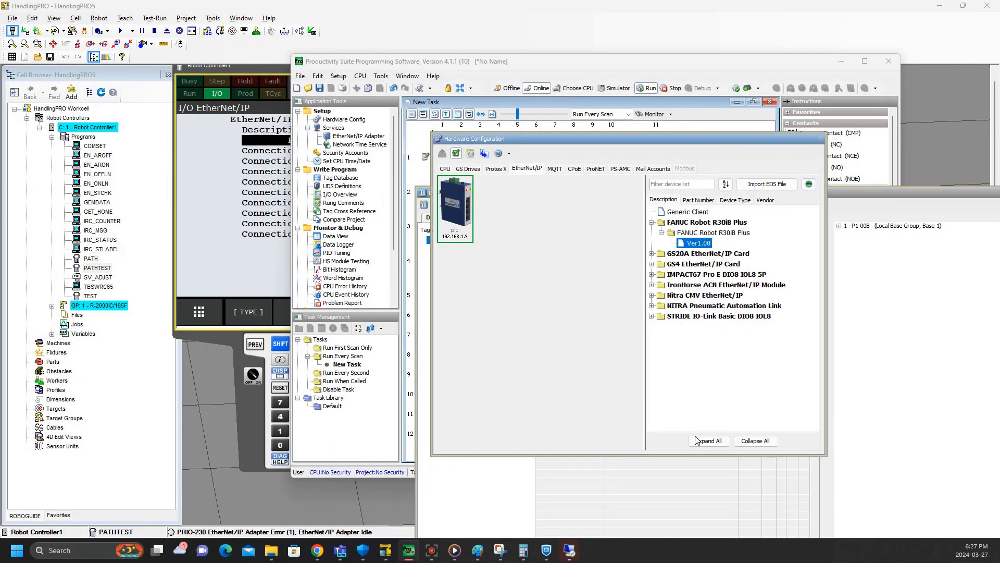
pyautogui.doubleClick(457, 207)
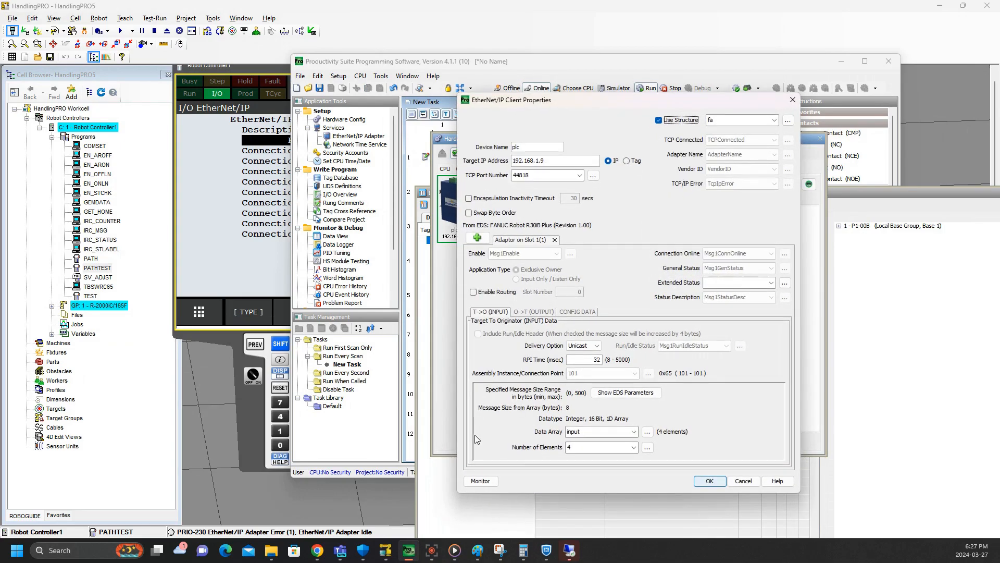
pyautogui.click(479, 482)
pyautogui.click(575, 333)
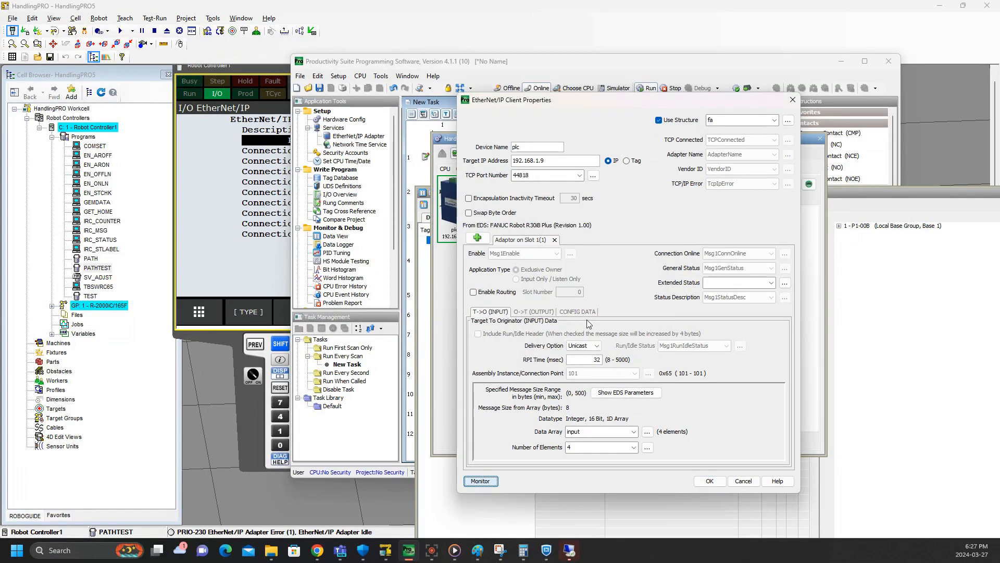
pyautogui.click(793, 100)
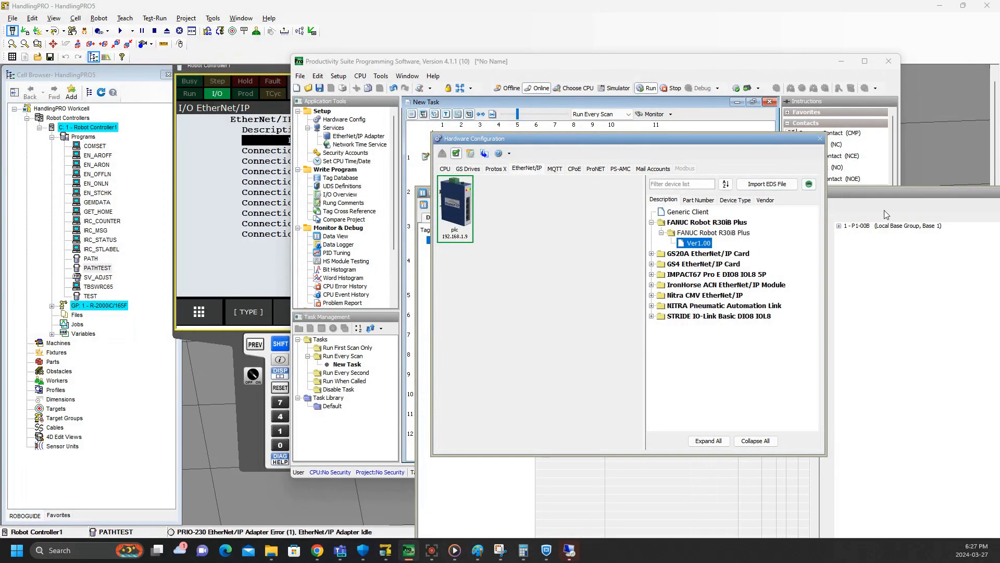
pyautogui.click(501, 219)
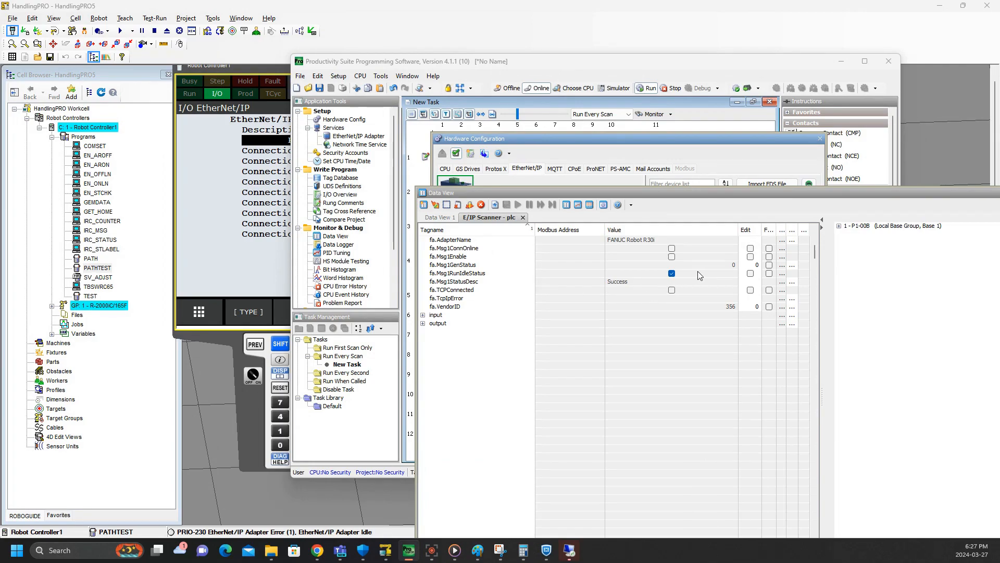
# - Expand the input and output arrays and show the bit-of-word details of input(1)
pyautogui.click(423, 315)
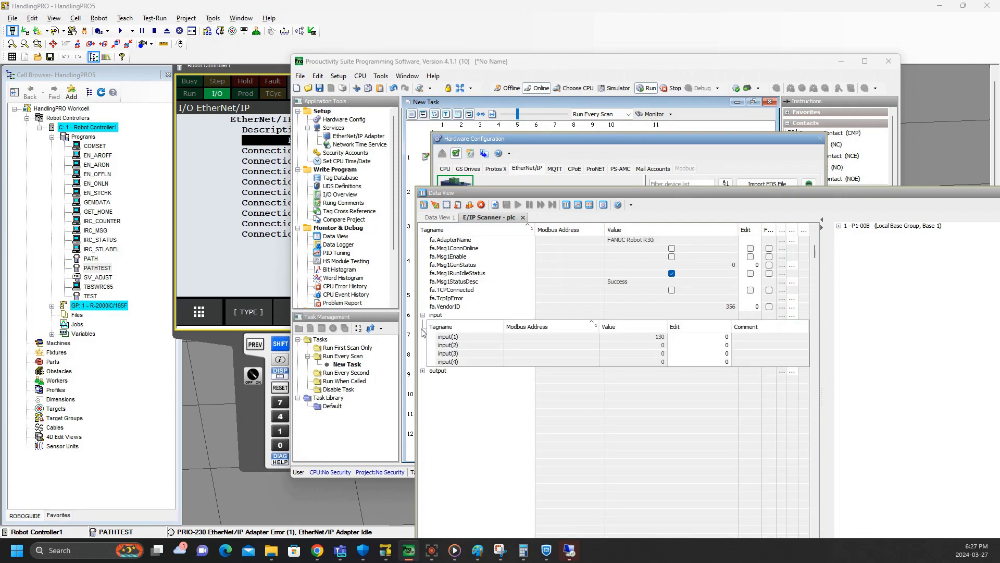
pyautogui.click(423, 371)
pyautogui.rightClick(452, 337)
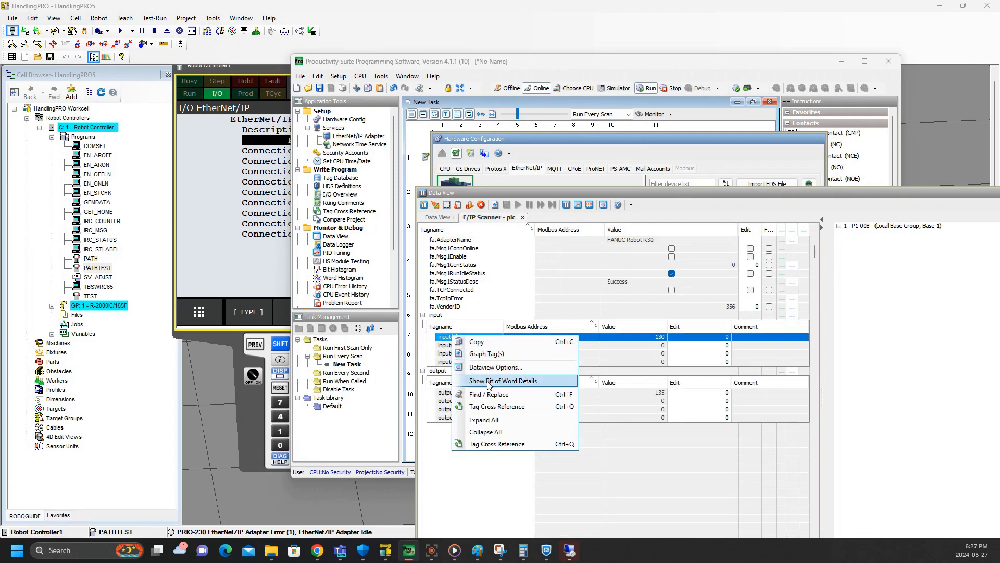
pyautogui.click(497, 385)
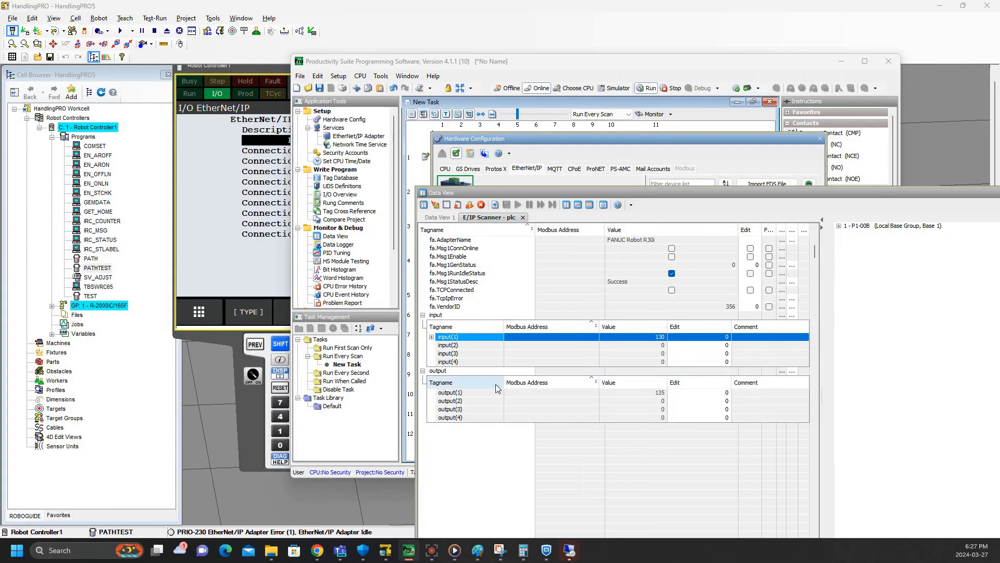
pyautogui.click(431, 337)
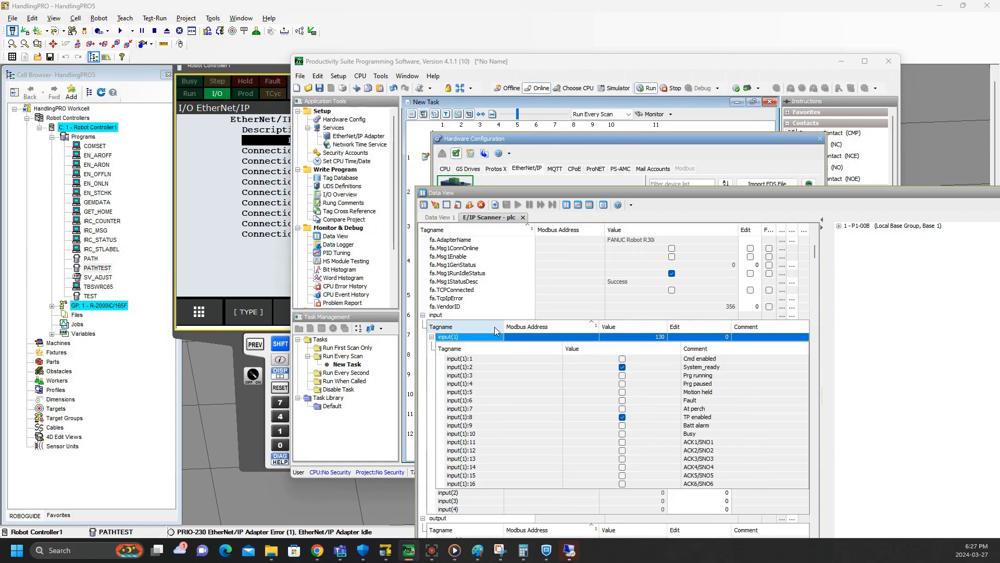
# - Switch to HandlingPRO and reset the robot's faults with a shifted reset on the teach pendant
pyautogui.click(841, 60)
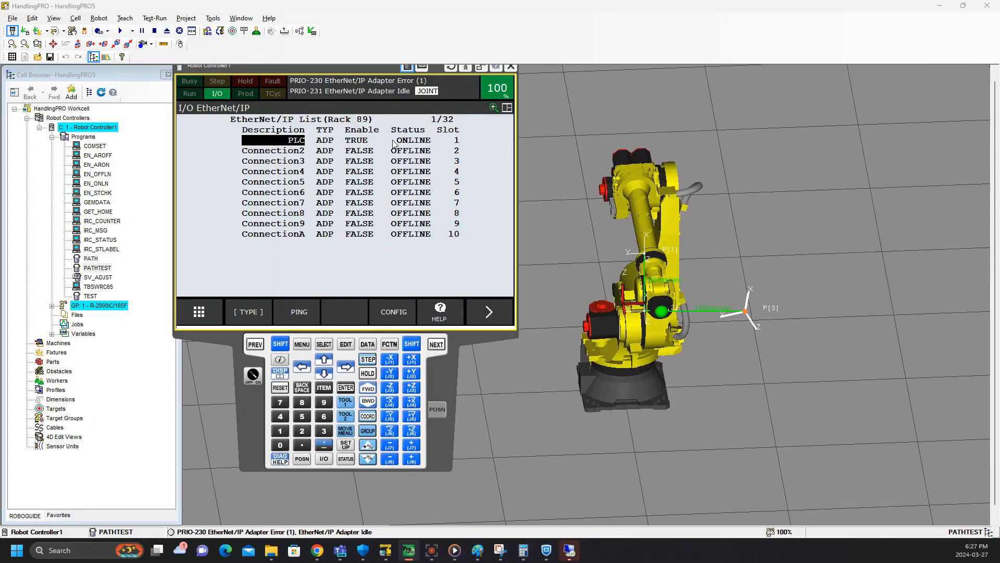
pyautogui.click(280, 344)
pyautogui.click(280, 387)
# - Switch to Productivity Suite, collapse the input array in Data View, and write fa.Msg1Enable as on to the PLC
pyautogui.click(408, 550)
pyautogui.moveTo(548, 192); pyautogui.dragTo(506, 135)
pyautogui.click(380, 258)
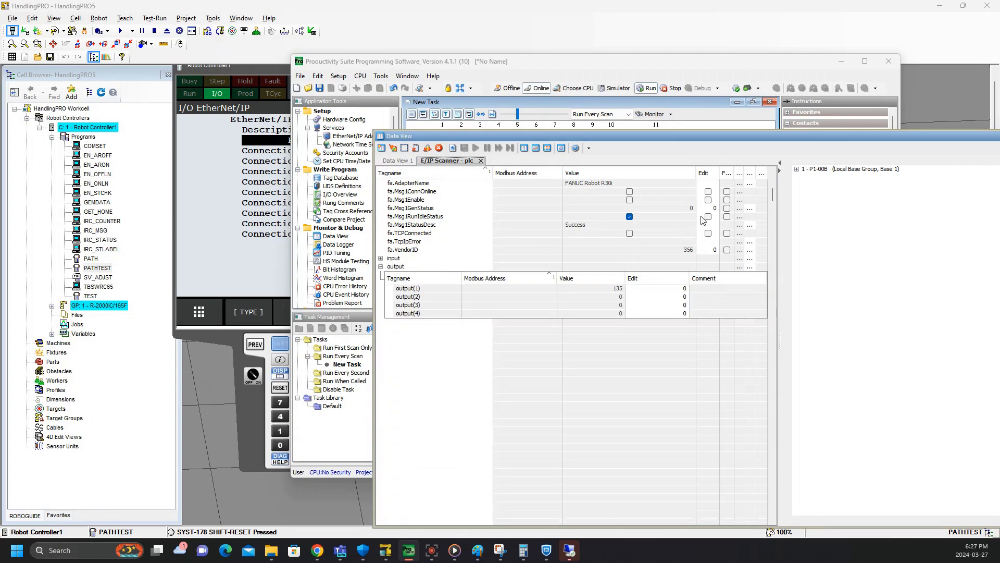
pyautogui.click(416, 201)
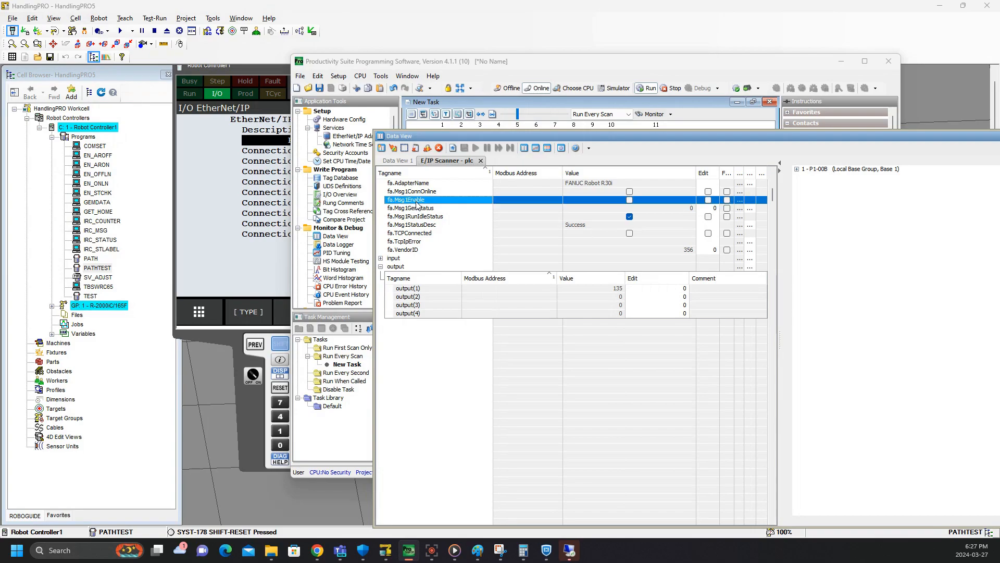
pyautogui.click(708, 200)
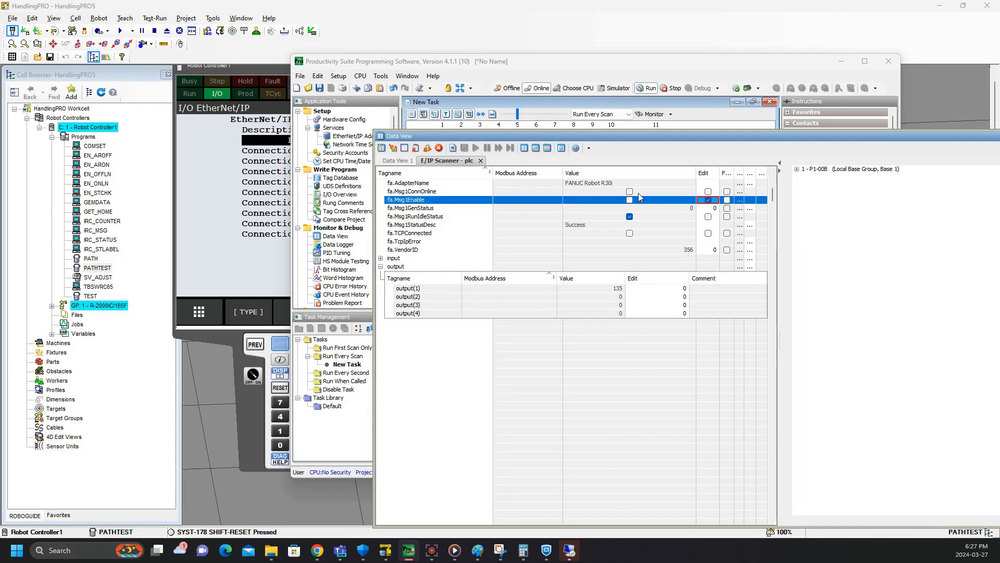
pyautogui.click(393, 149)
# - Switch to HandlingPRO, release the pendant's shift, and open the PLC connection's EtherNet/IP adapter configuration
pyautogui.click(254, 72)
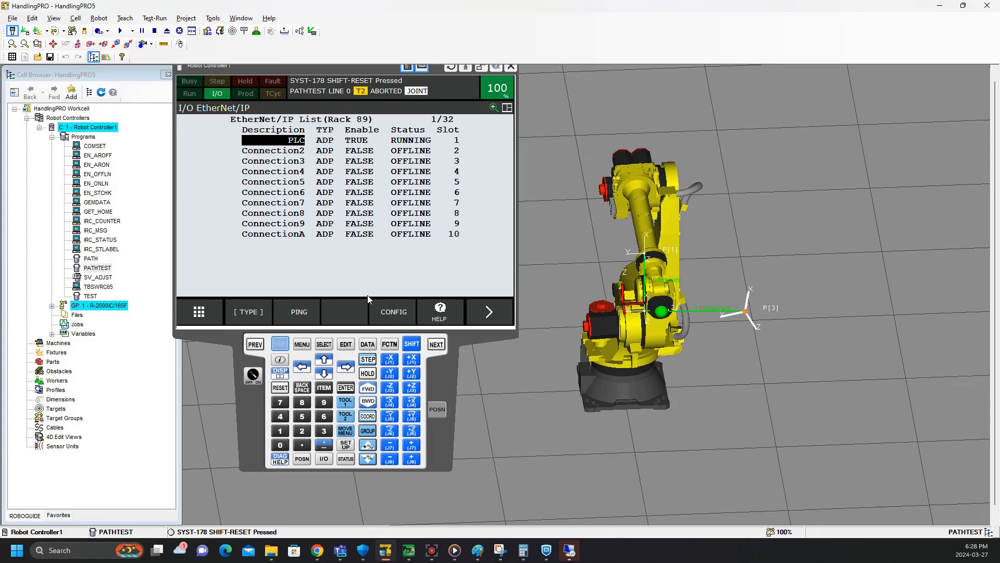
pyautogui.click(284, 344)
pyautogui.click(401, 317)
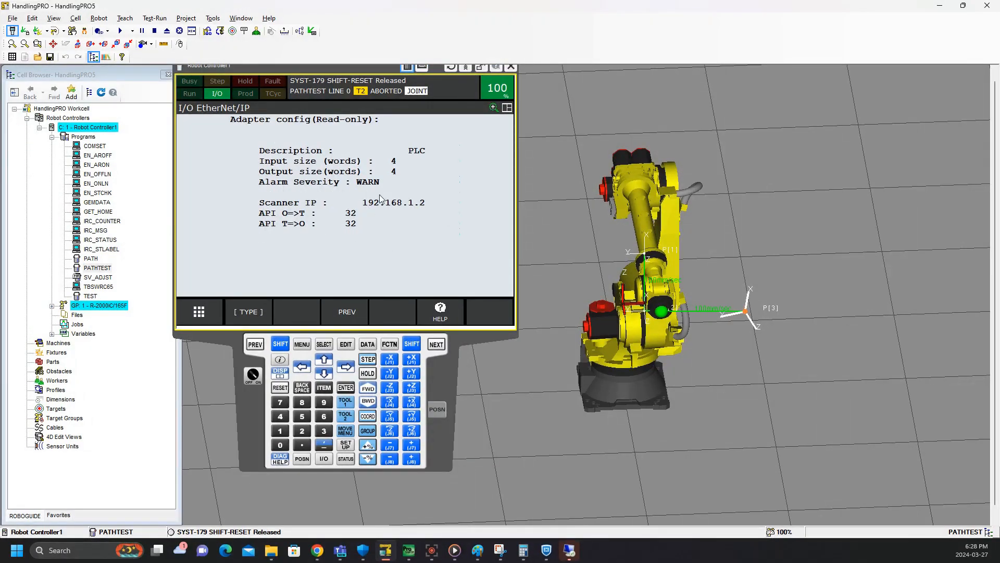
# - Open the robot's UOP I/O status on the teach pendant and view the inputs followed by the outputs
pyautogui.click(302, 345)
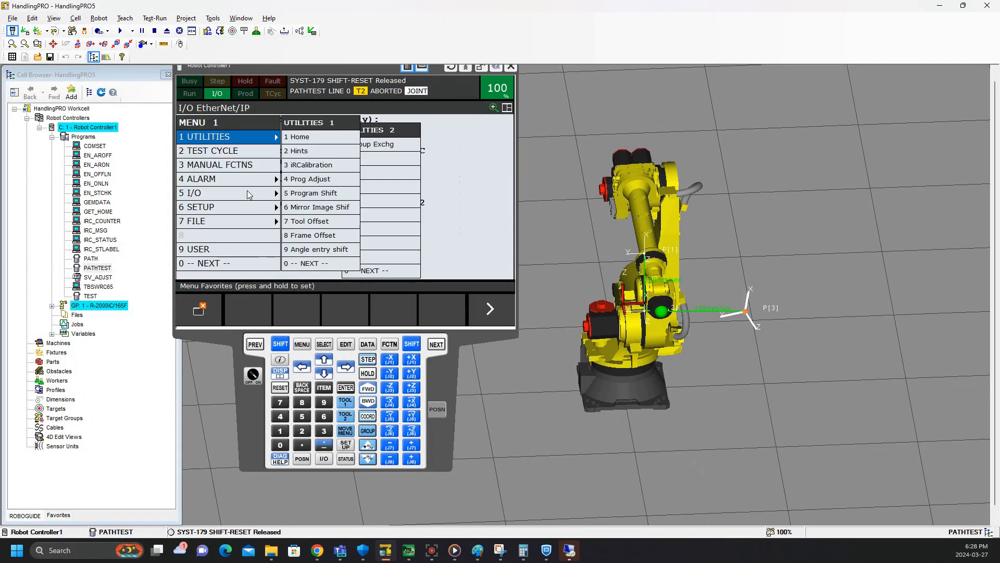
pyautogui.click(265, 195)
pyautogui.click(329, 223)
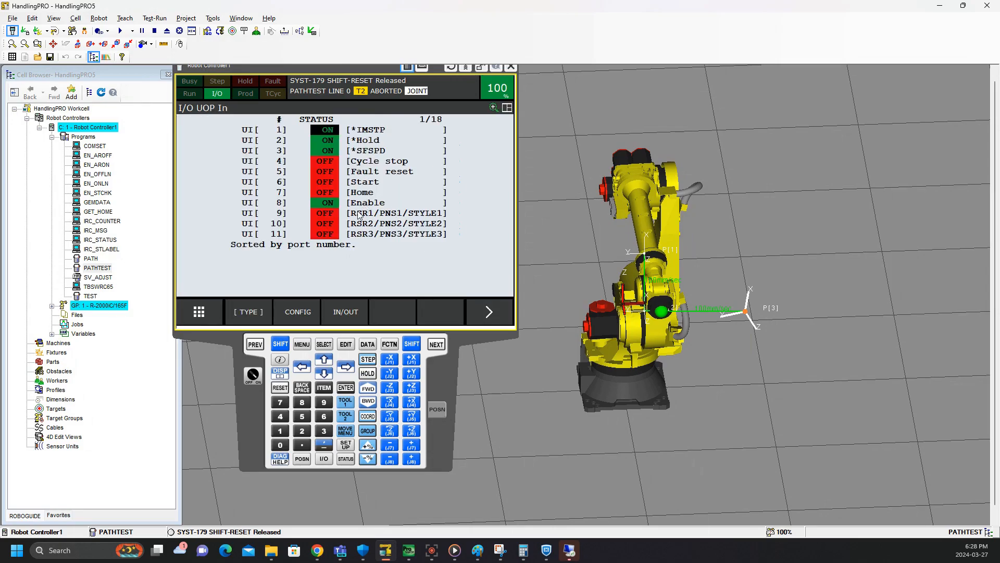
pyautogui.click(343, 319)
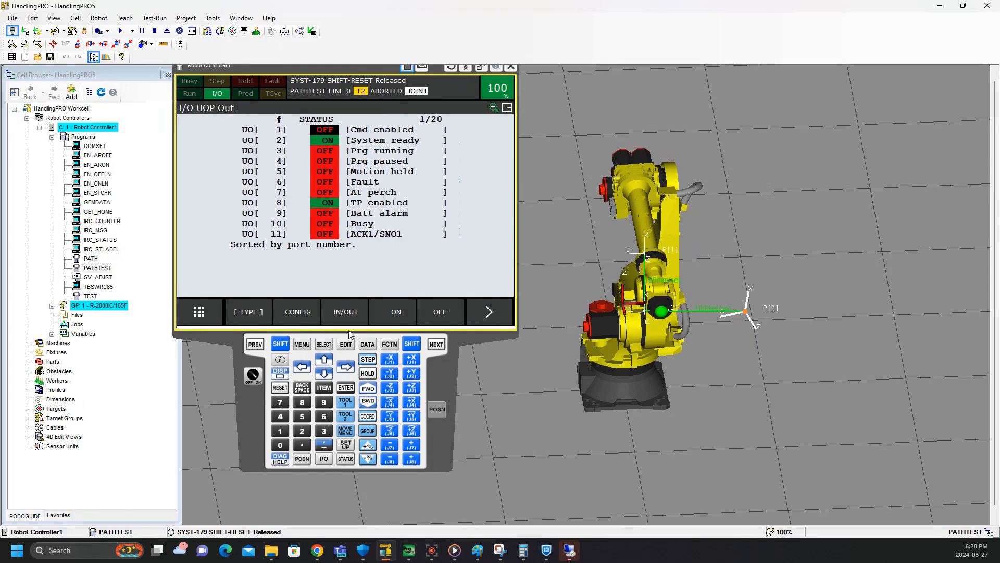
# - Arrange the teach pendant beside the Productivity Suite window so the UOP Out list sits next to Data View
pyautogui.click(409, 550)
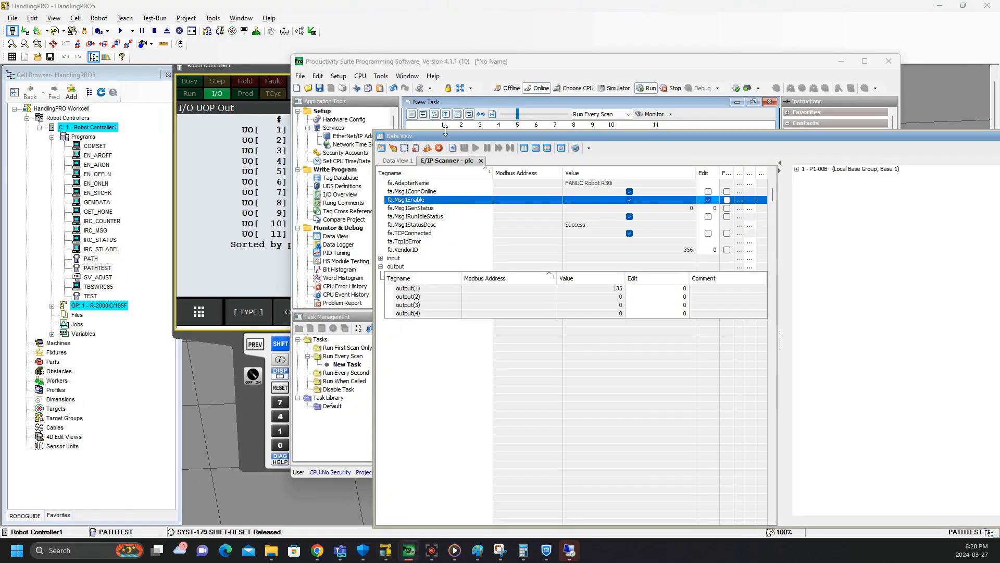
pyautogui.click(840, 62)
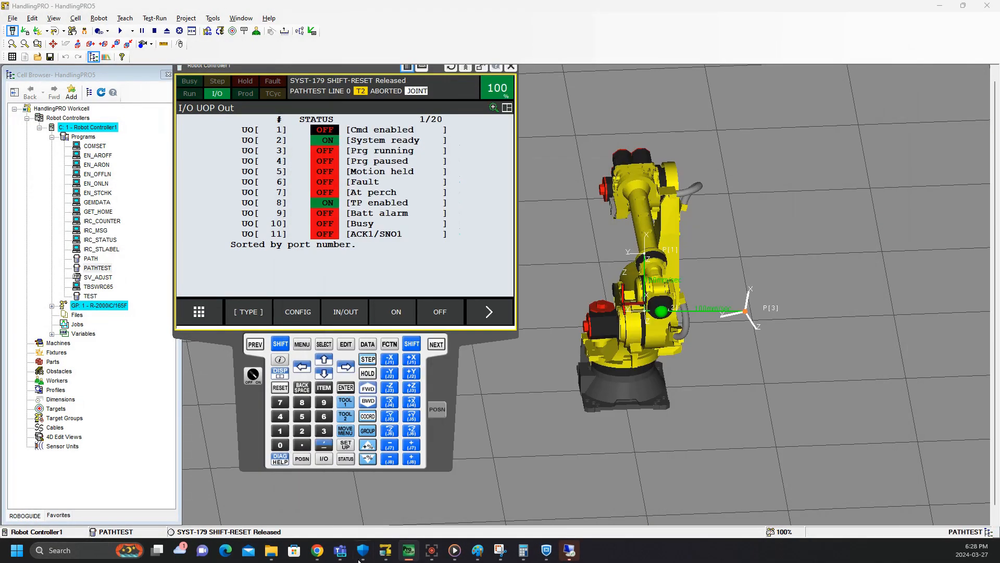
pyautogui.click(407, 551)
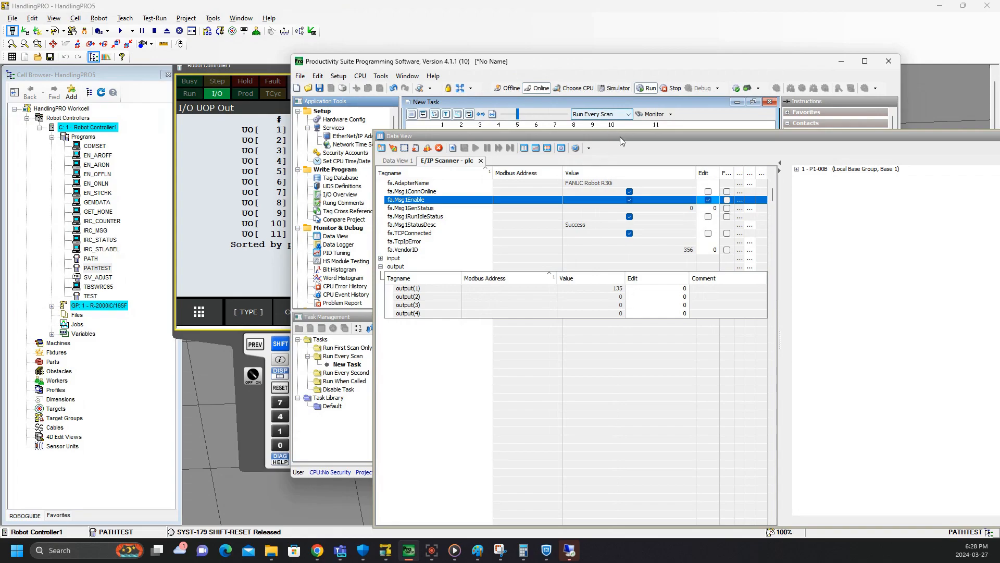
pyautogui.moveTo(242, 69); pyautogui.dragTo(60, 69)
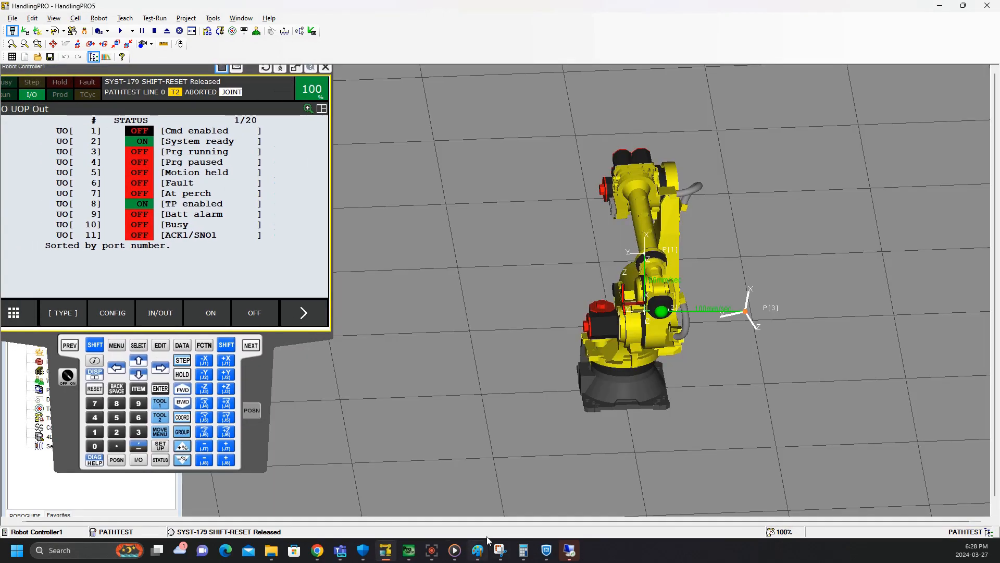
pyautogui.click(409, 551)
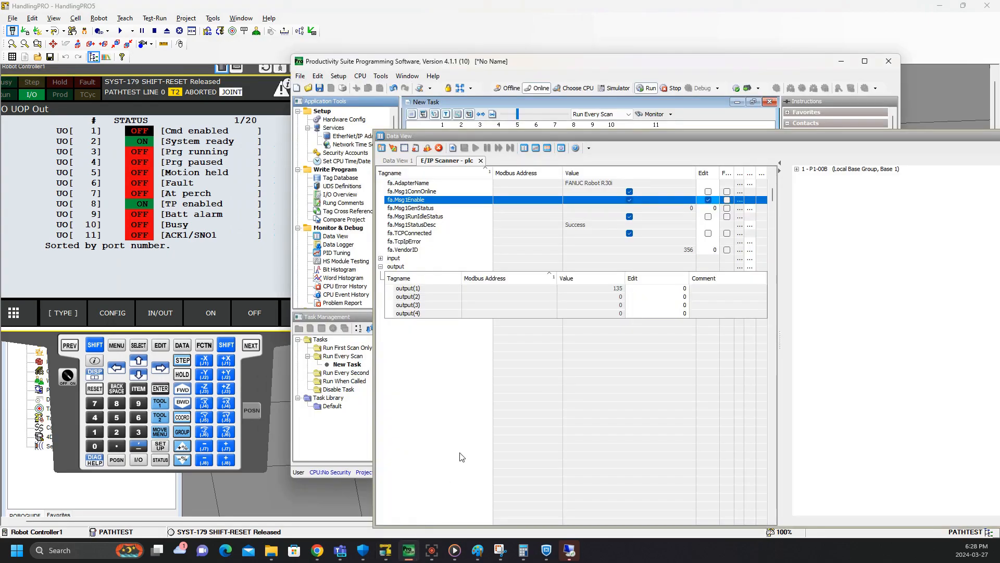
# - Expand the input array in Data View and show the bit-of-word details of input(1)
pyautogui.click(380, 258)
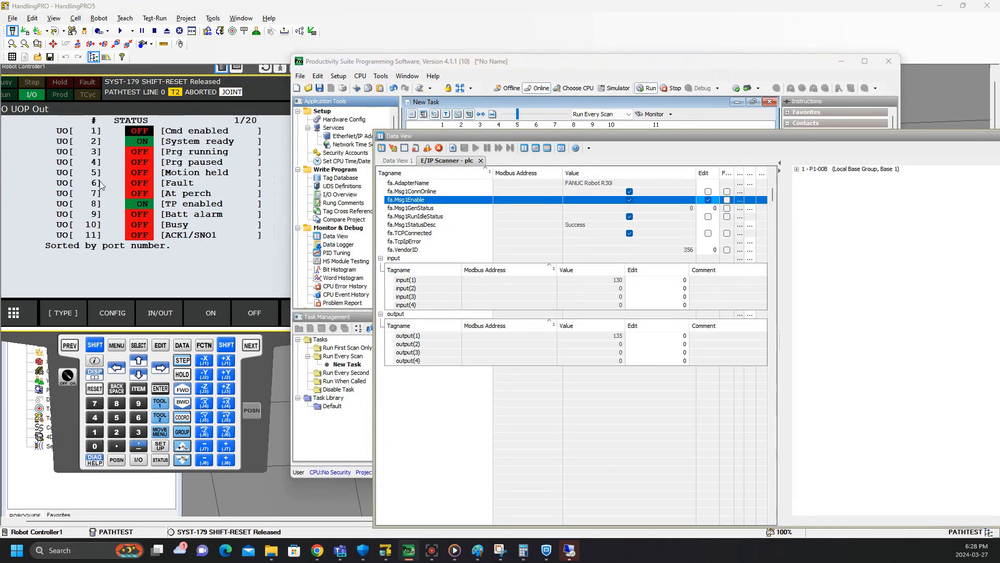
pyautogui.rightClick(435, 280)
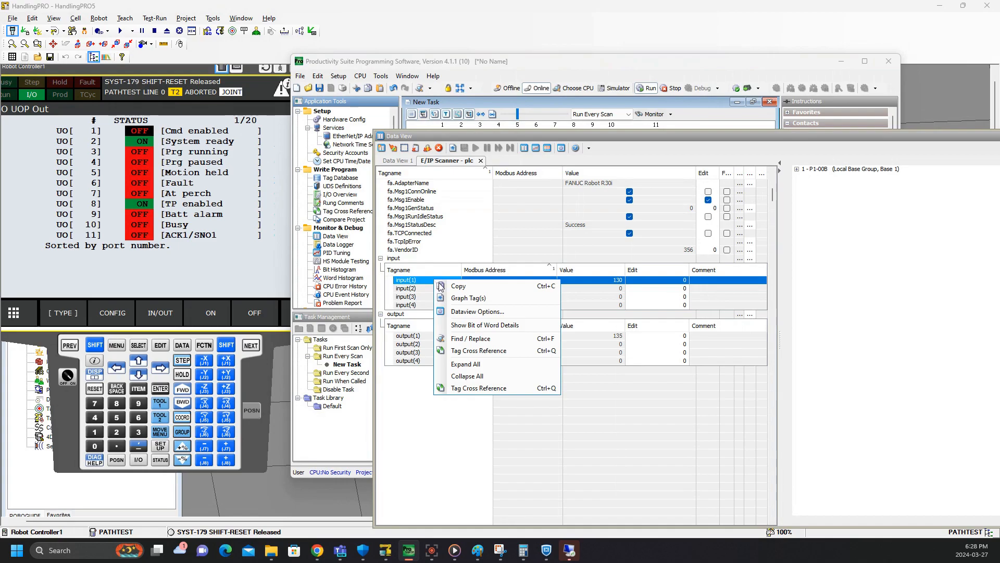
pyautogui.click(476, 322)
pyautogui.click(390, 280)
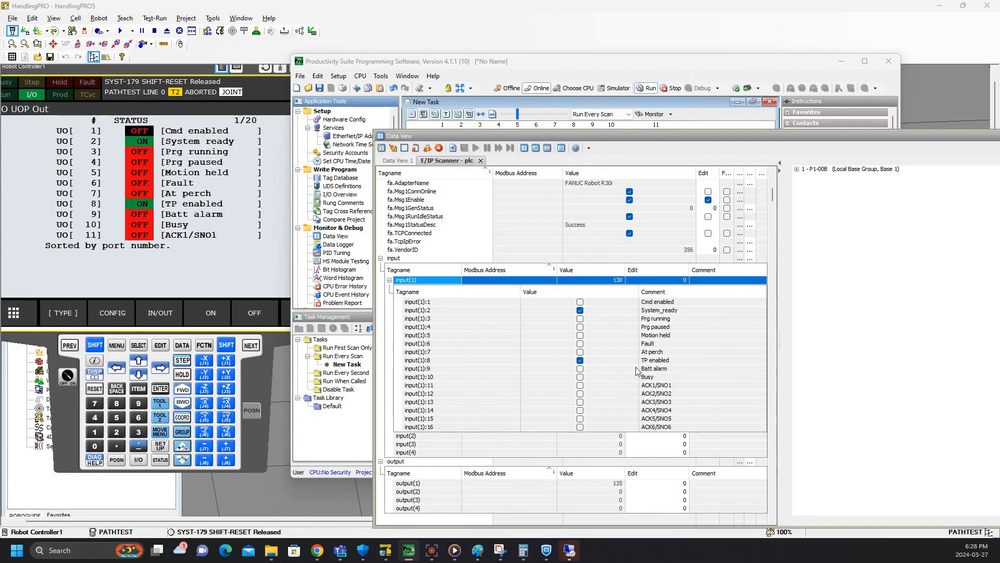
# - Turn the teach pendant off and on again, checking the TP enabled bit of input(1) in Data View
pyautogui.click(67, 376)
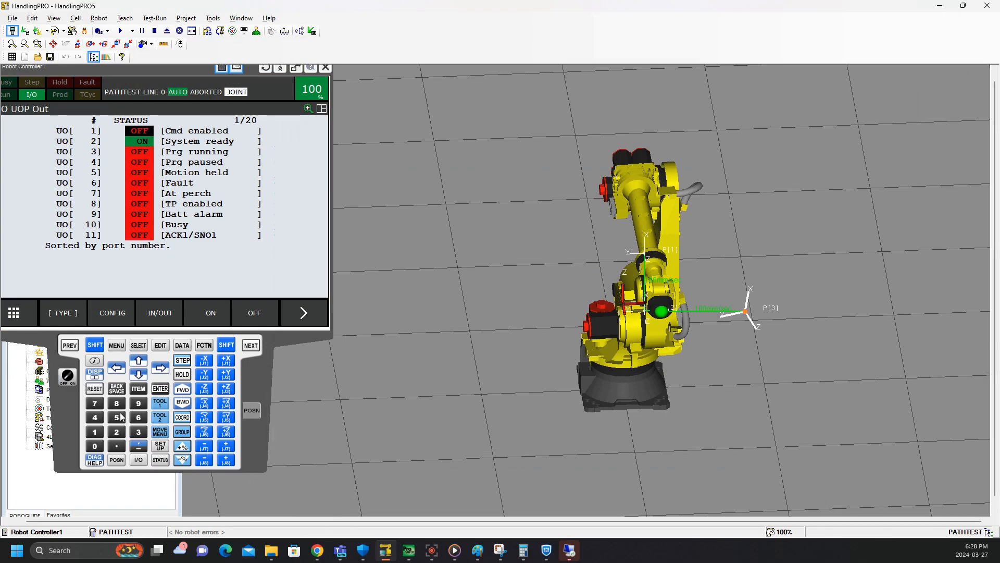
pyautogui.click(408, 549)
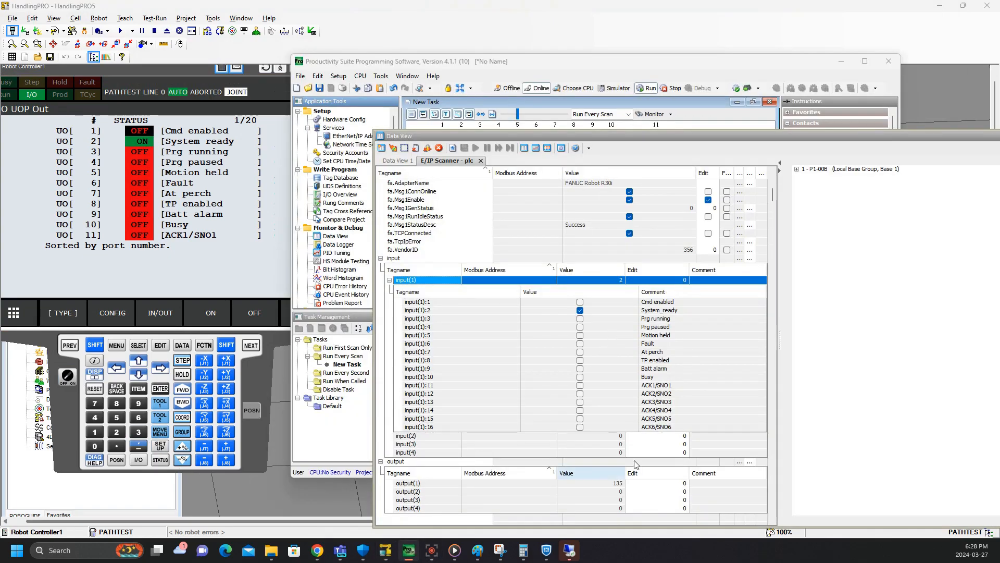
pyautogui.click(67, 376)
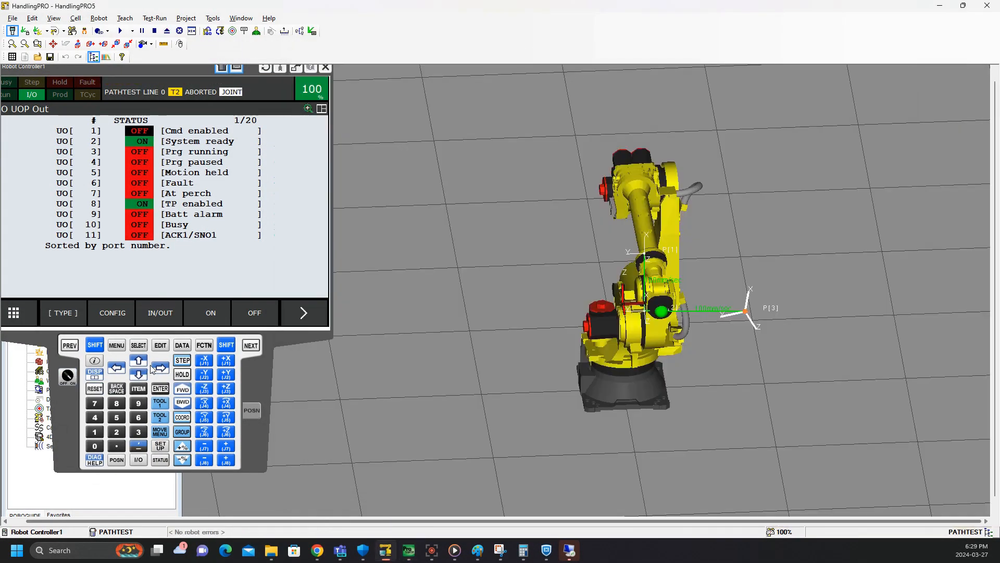
pyautogui.click(417, 552)
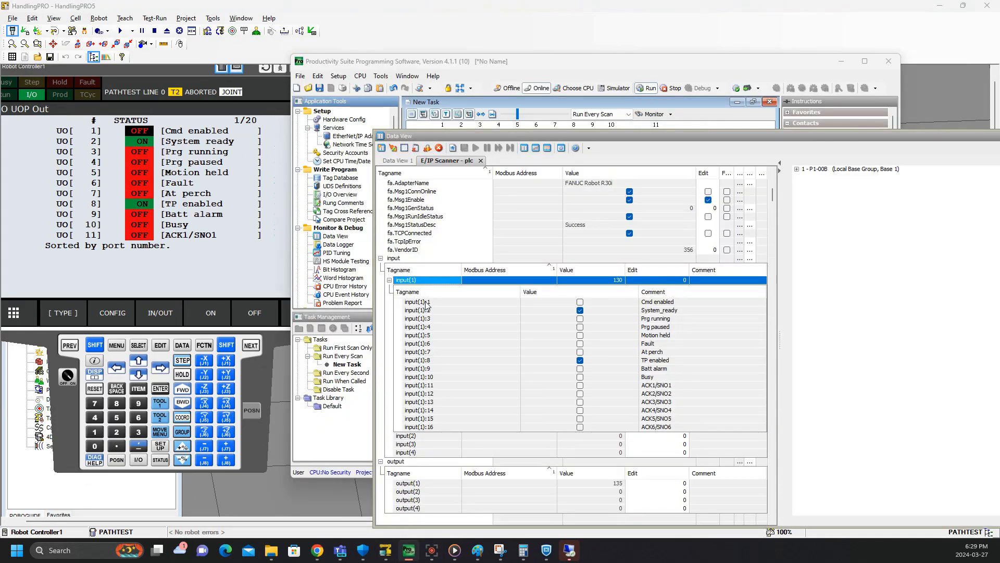
# - Open the UOP Out configuration on the teach pendant and bring Data View back in front
pyautogui.scroll(-1, 426, 304)
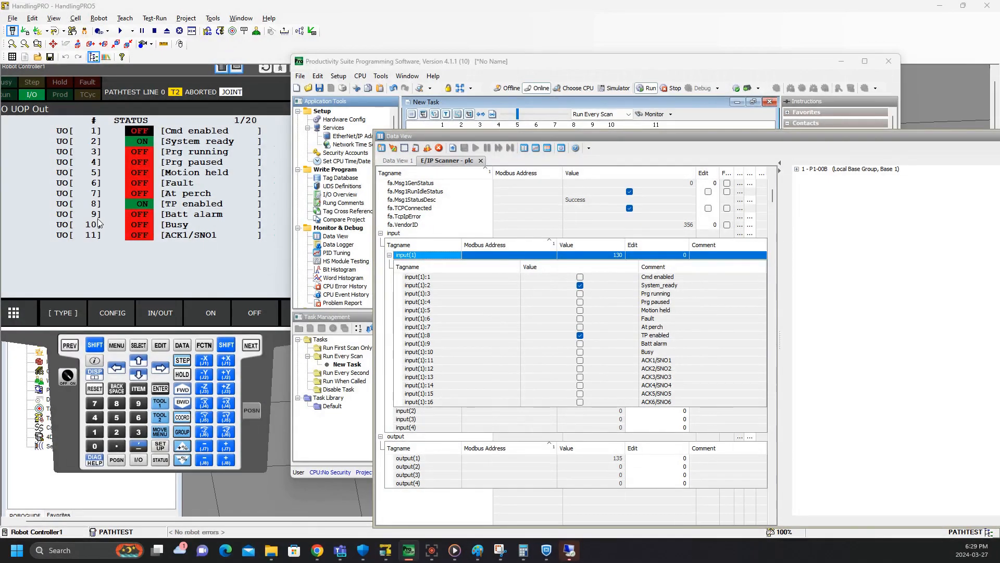
pyautogui.click(124, 311)
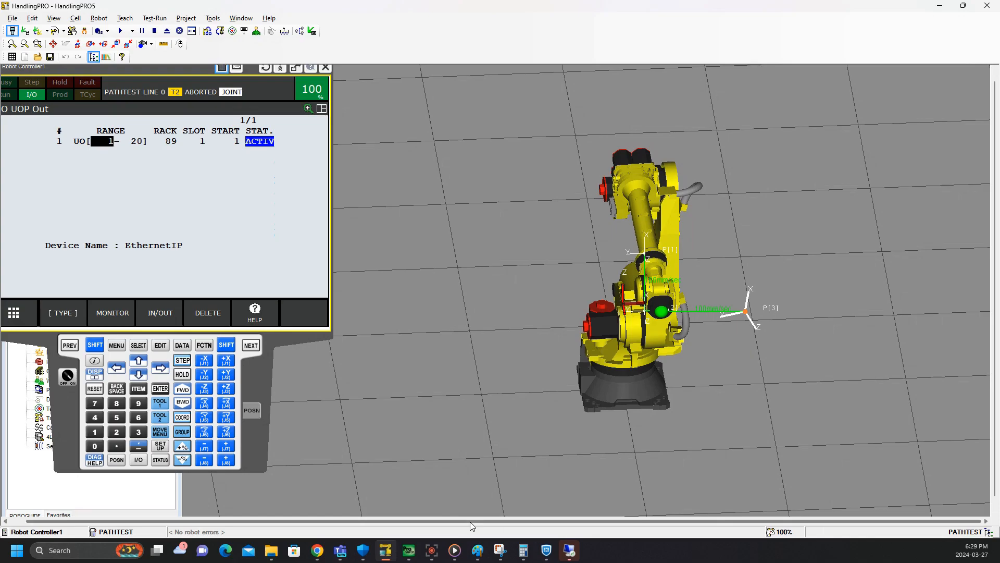
pyautogui.click(407, 552)
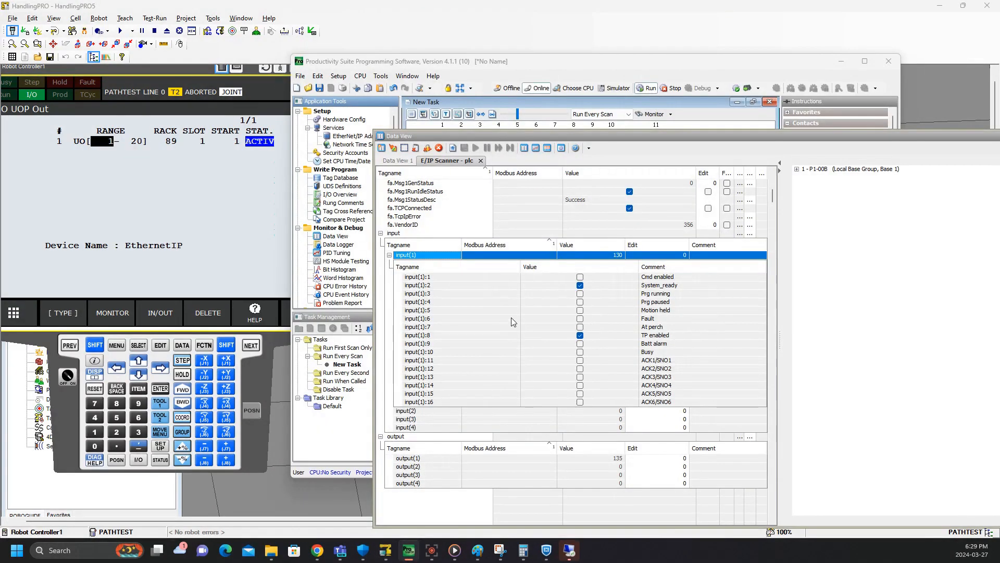
# - Show the bit-of-word details of input(2), review its bits including DO_robot5, and collapse them
pyautogui.rightClick(424, 411)
pyautogui.click(451, 458)
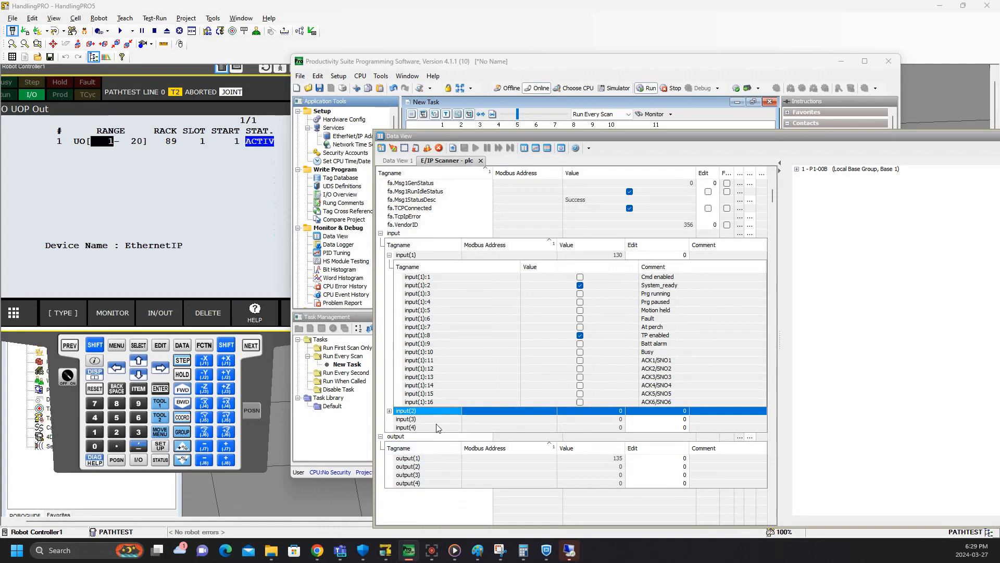
pyautogui.click(390, 411)
pyautogui.scroll(-3, 432, 415)
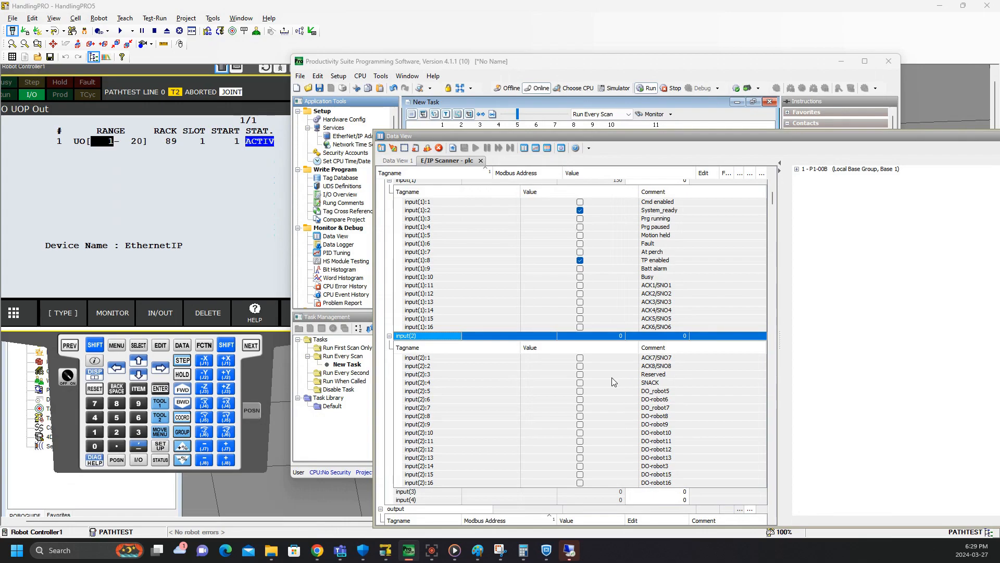
pyautogui.click(597, 391)
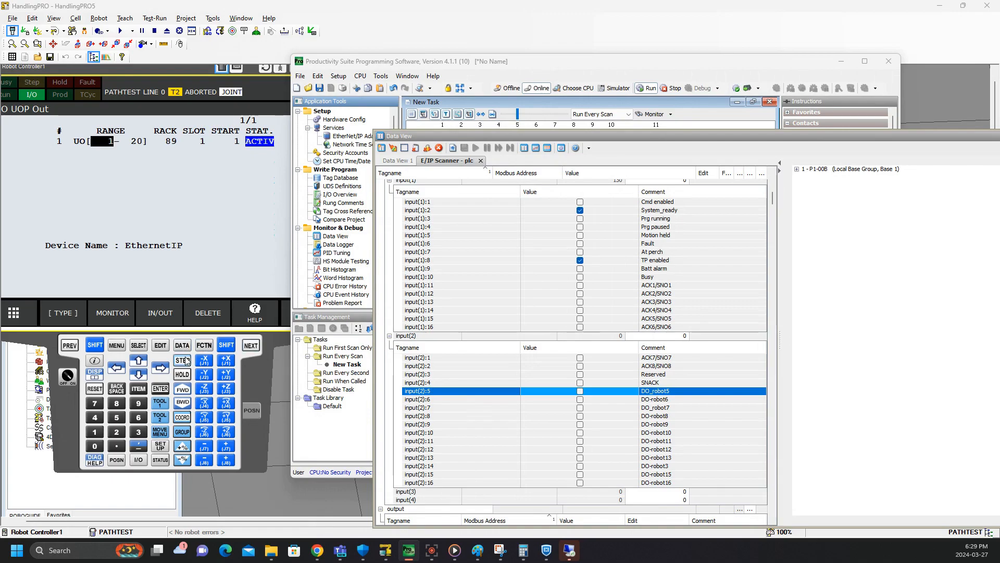
pyautogui.click(389, 336)
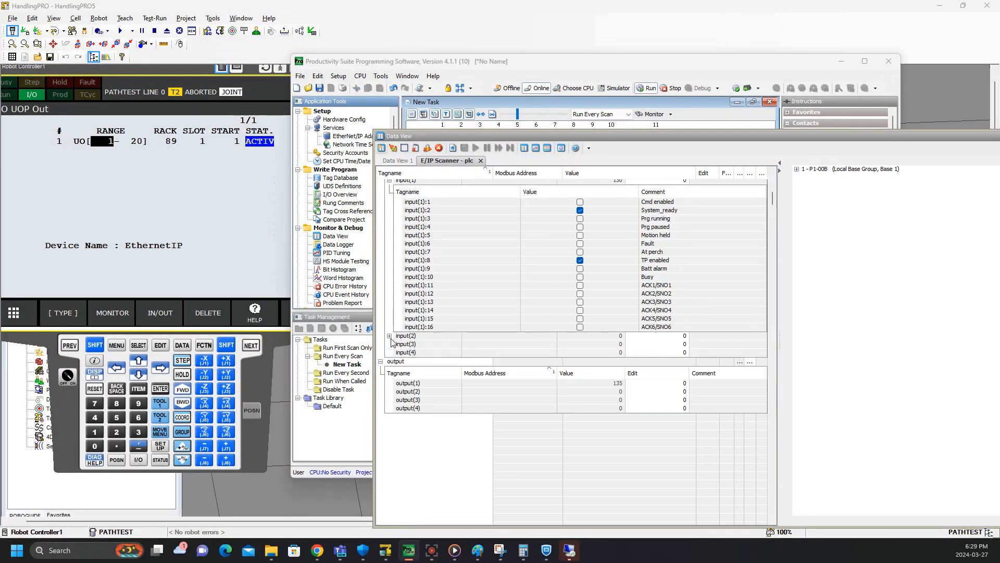
# - Show the UOP In signals on the teach pendant and select output(1) in Data View
pyautogui.click(151, 314)
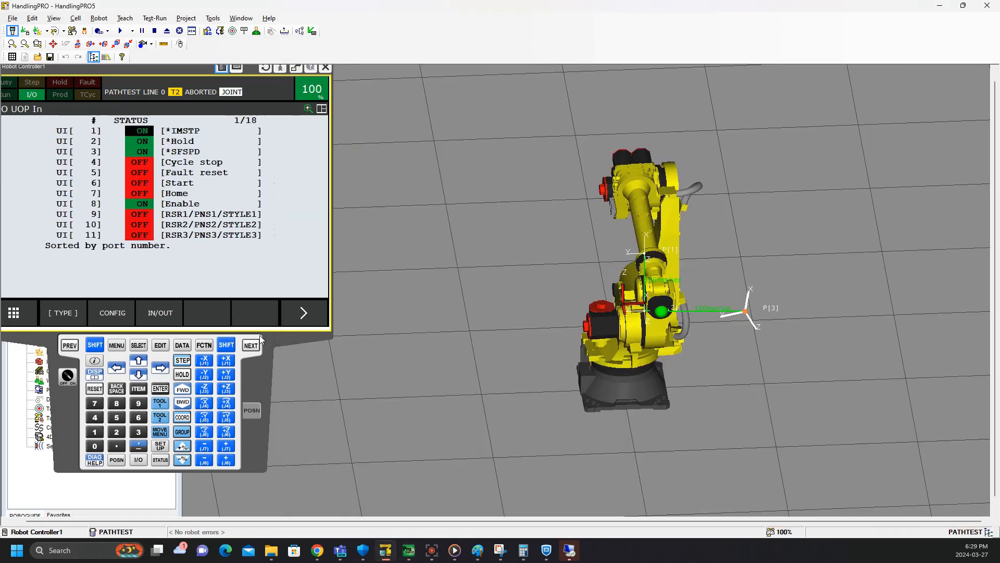
pyautogui.click(408, 550)
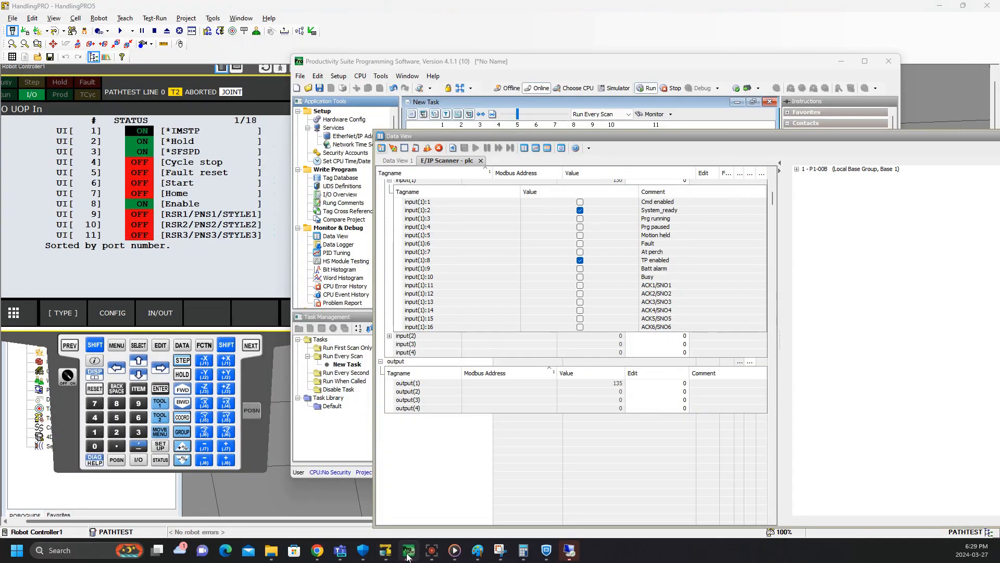
pyautogui.click(439, 383)
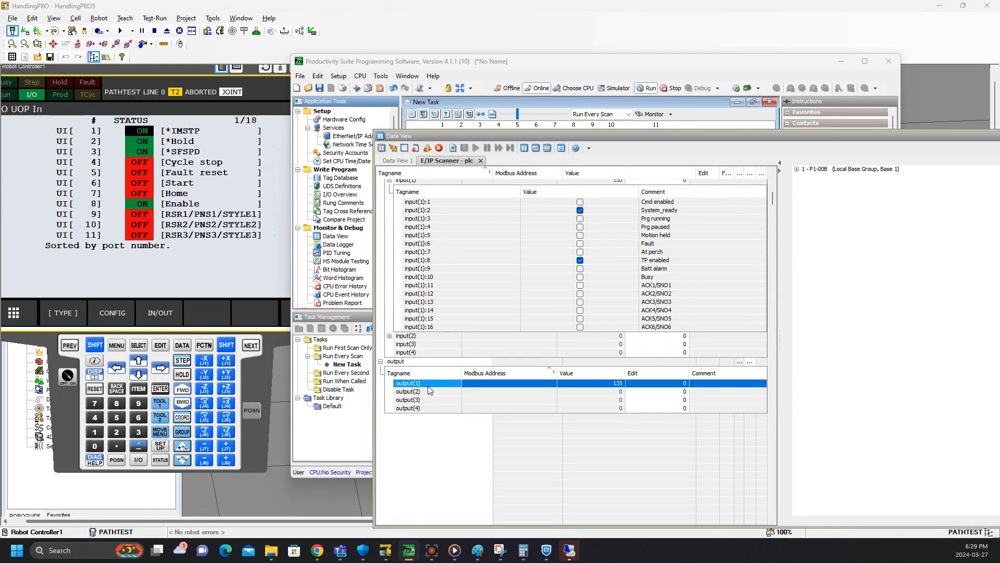
# - Move the Data View window aside to review the output(1) coils in New Task, and bring it back up
pyautogui.moveTo(558, 137); pyautogui.dragTo(534, 358)
pyautogui.click(819, 139)
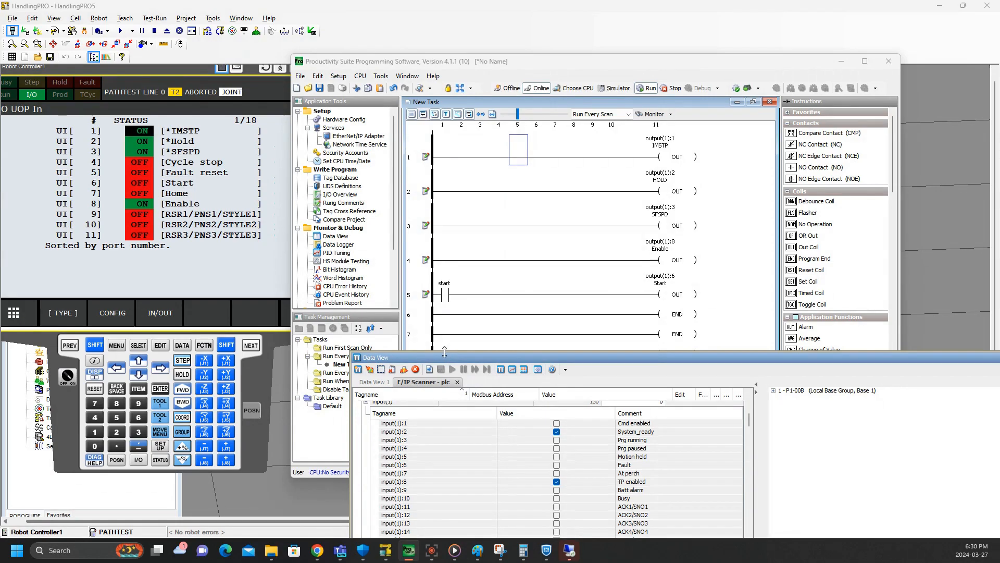
pyautogui.moveTo(442, 356); pyautogui.dragTo(428, 182)
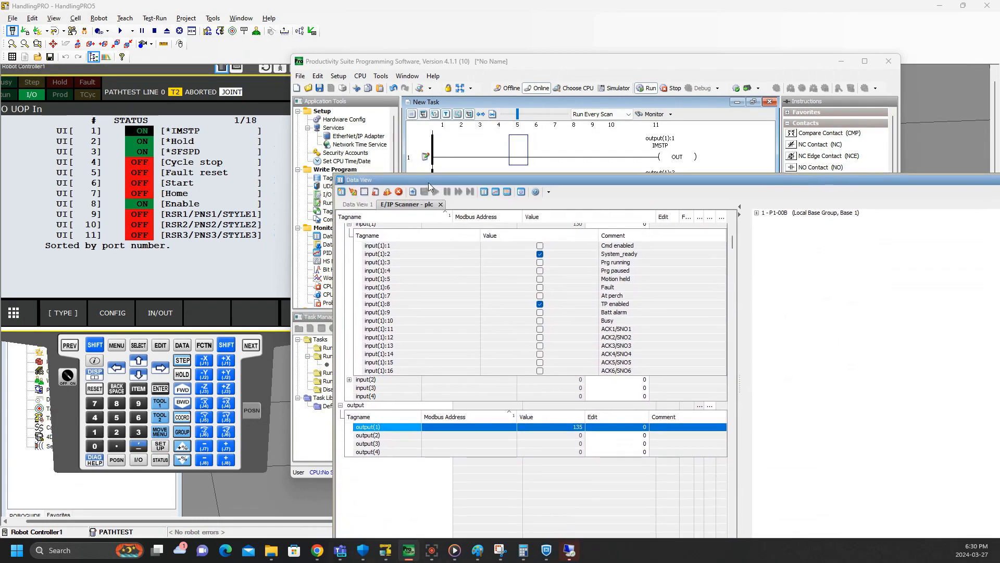
# - Collapse the output array and the bit details of input(1) in Data View
pyautogui.click(340, 405)
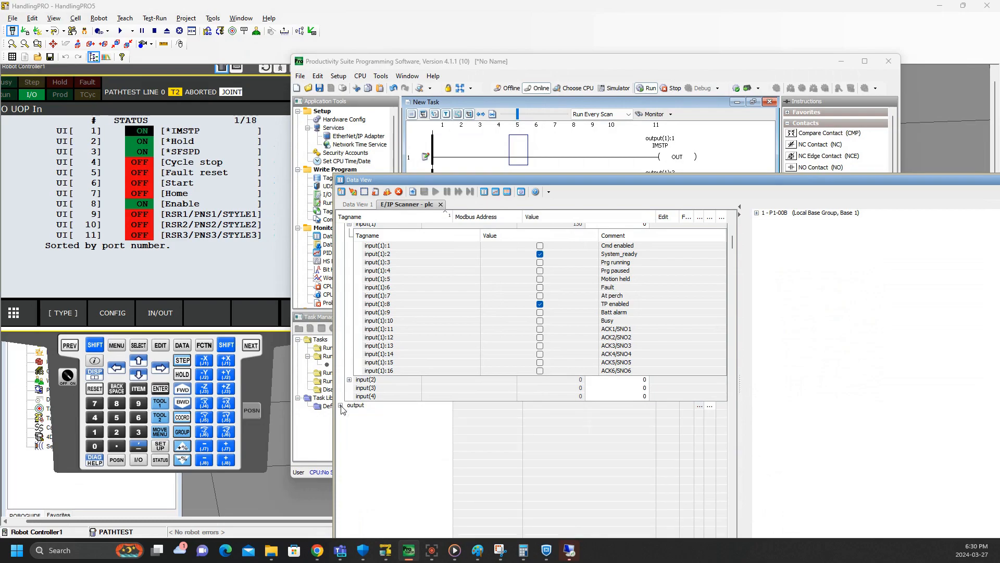
pyautogui.scroll(2, 347, 312)
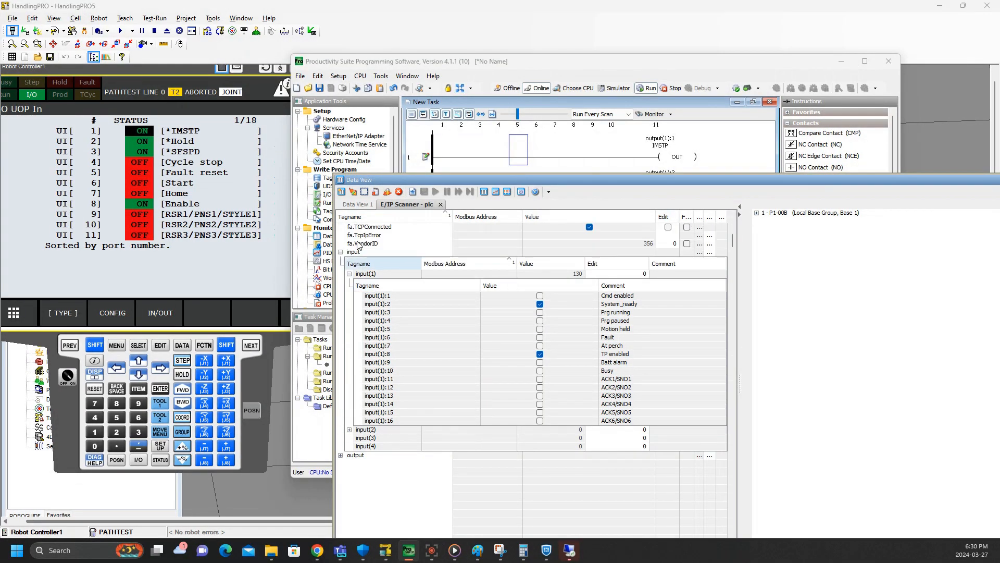
pyautogui.click(349, 274)
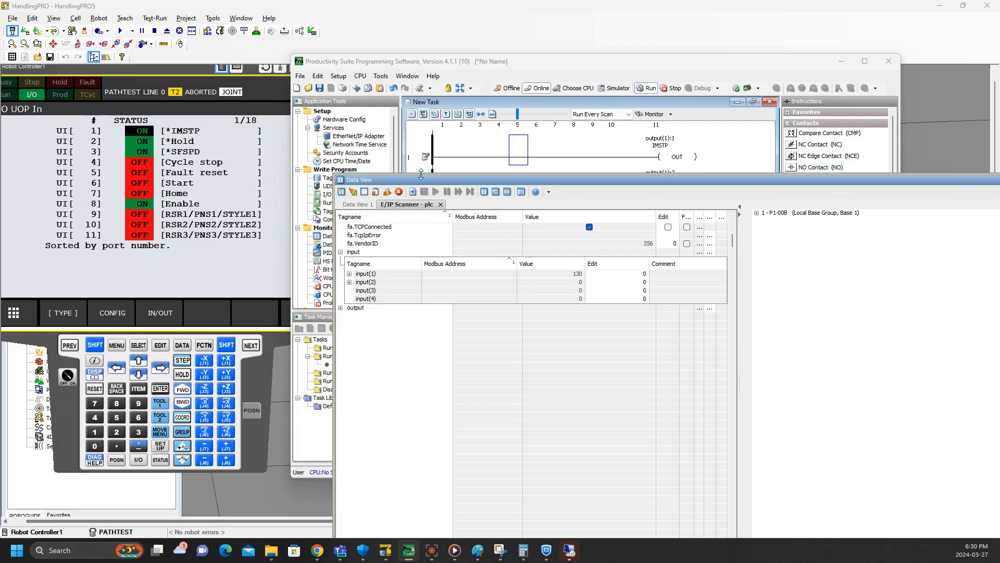
# - Expand the output array in Data View and move the window down to uncover the New Task rungs
pyautogui.click(341, 308)
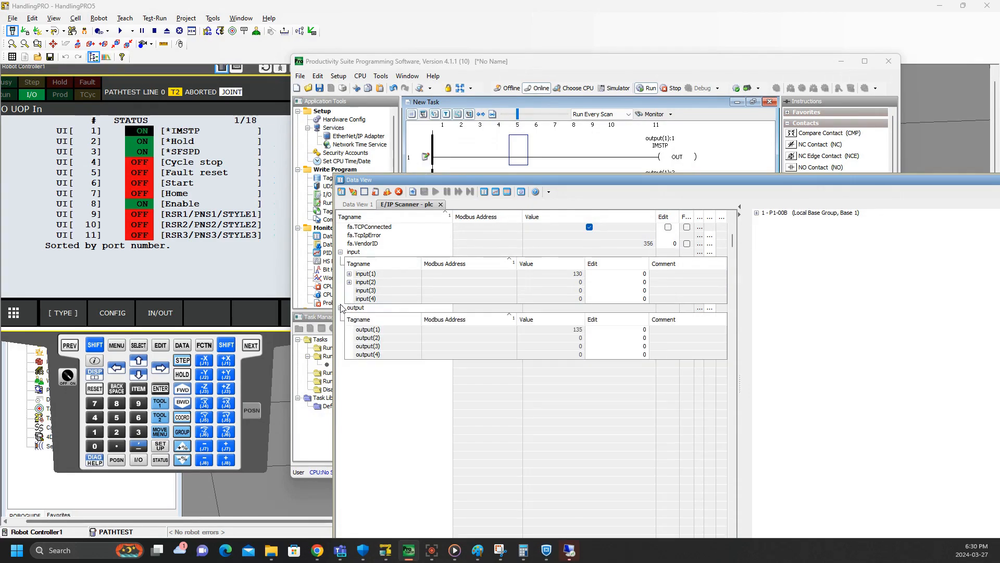
pyautogui.click(455, 180)
pyautogui.moveTo(459, 197); pyautogui.dragTo(469, 264)
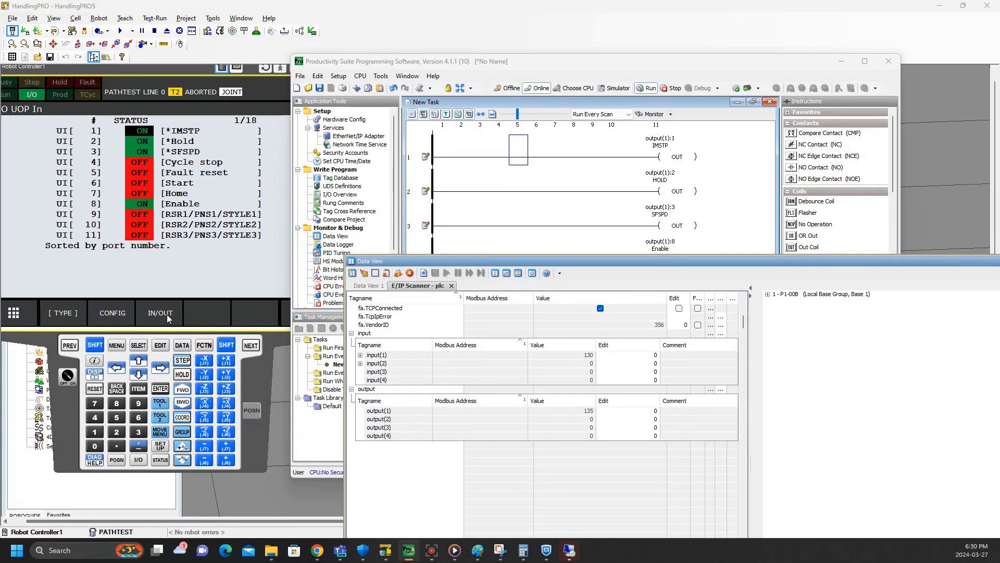
# - Open the PATHTEST program on the teach pendant and place the cursor on line 4, the move to P[1]
pyautogui.click(138, 344)
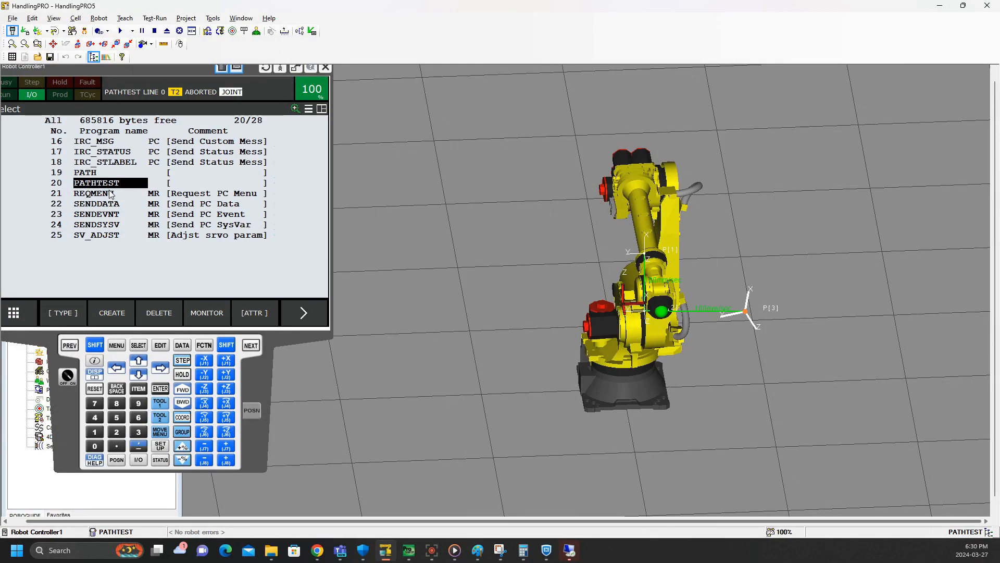
pyautogui.press('Return')
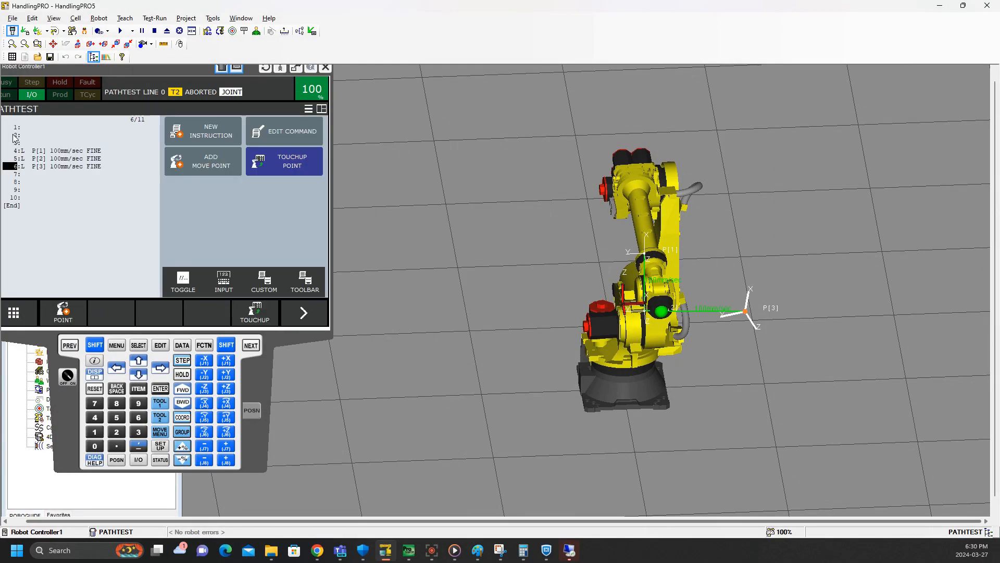
pyautogui.click(14, 135)
pyautogui.click(10, 151)
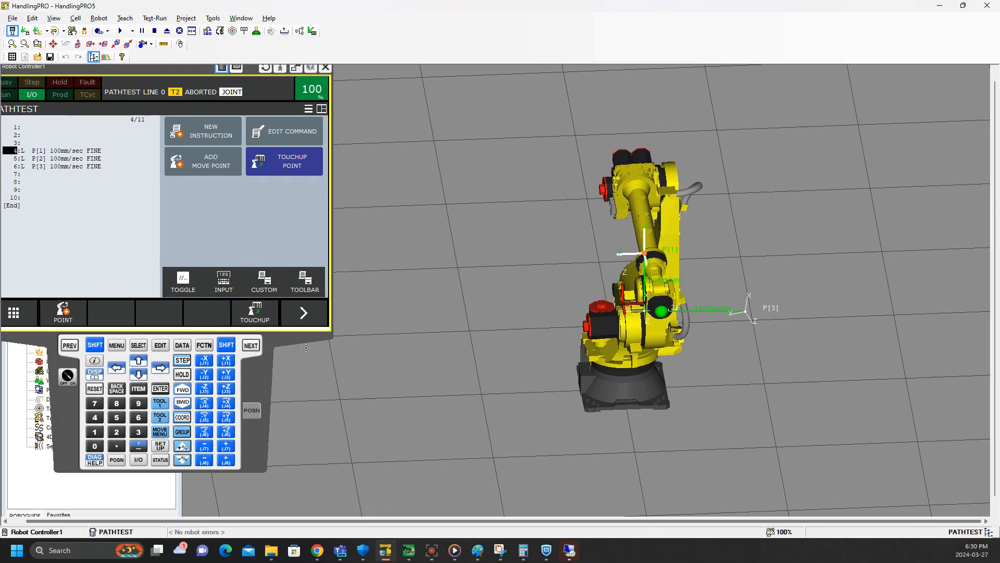
# - Switch to Productivity Suite, add the start tag to the E/IP Scanner - plc Data View and send it to the PLC as on
pyautogui.click(409, 550)
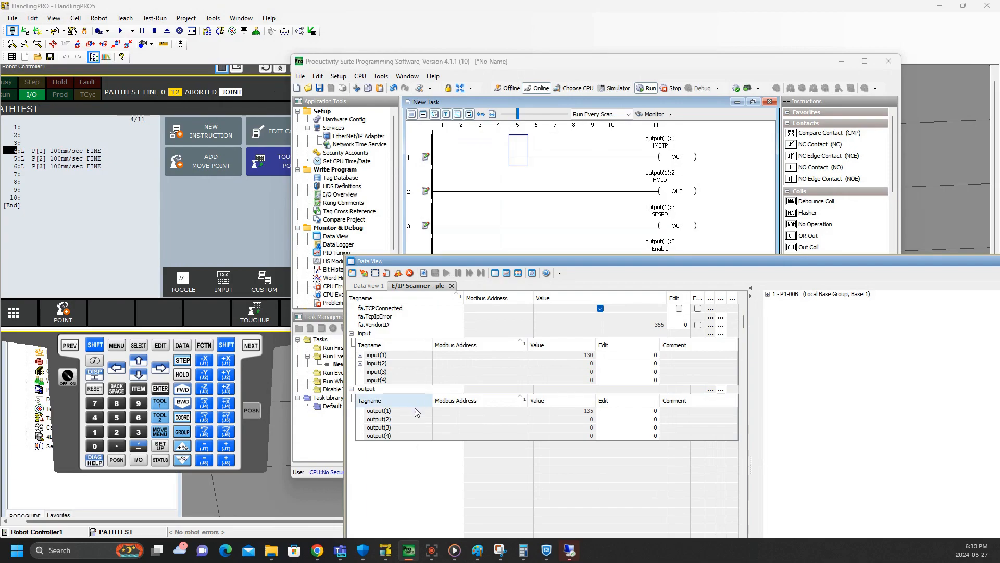
pyautogui.click(402, 447)
pyautogui.click(402, 450)
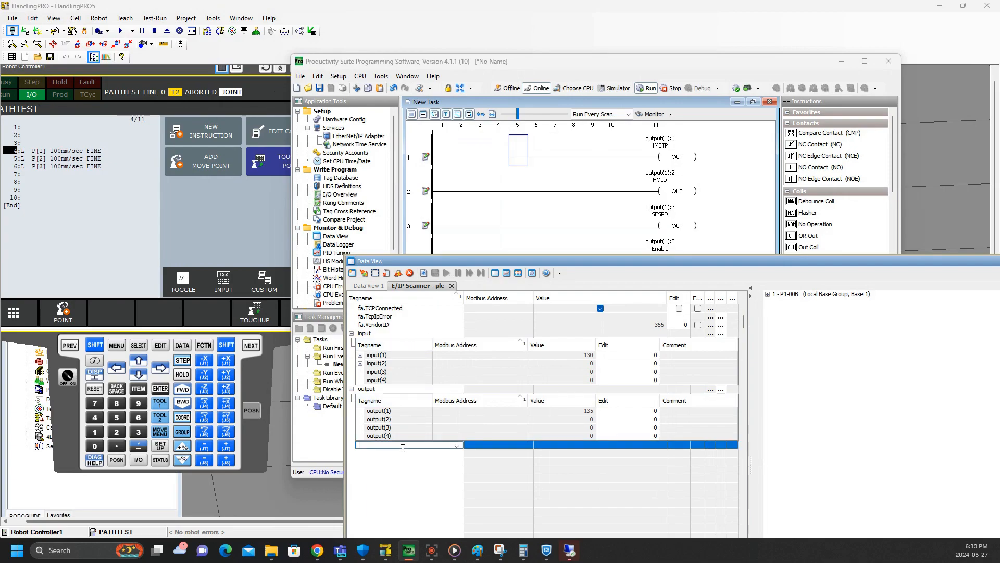
pyautogui.write('sta')
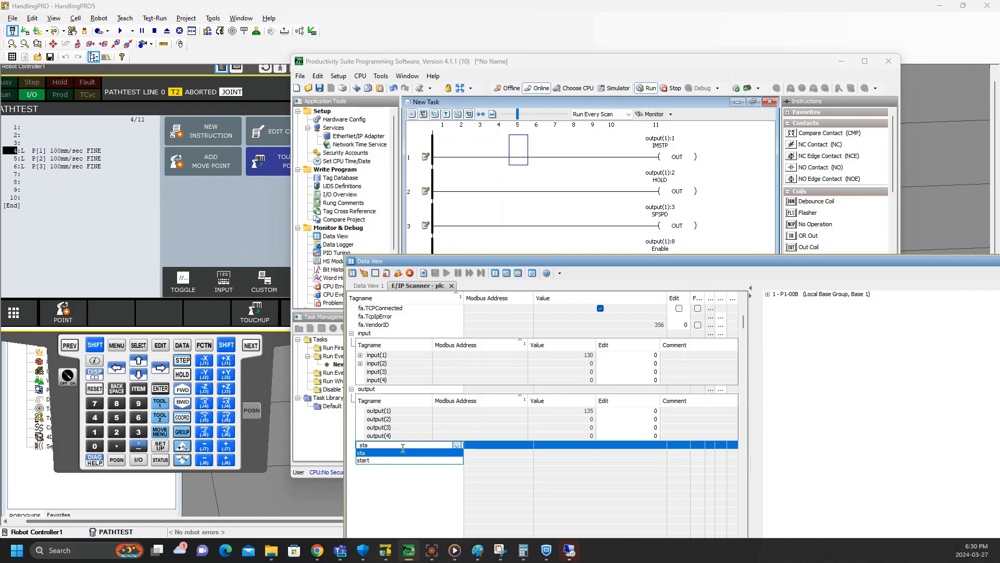
pyautogui.write('rt')
pyautogui.press('Return')
pyautogui.click(679, 445)
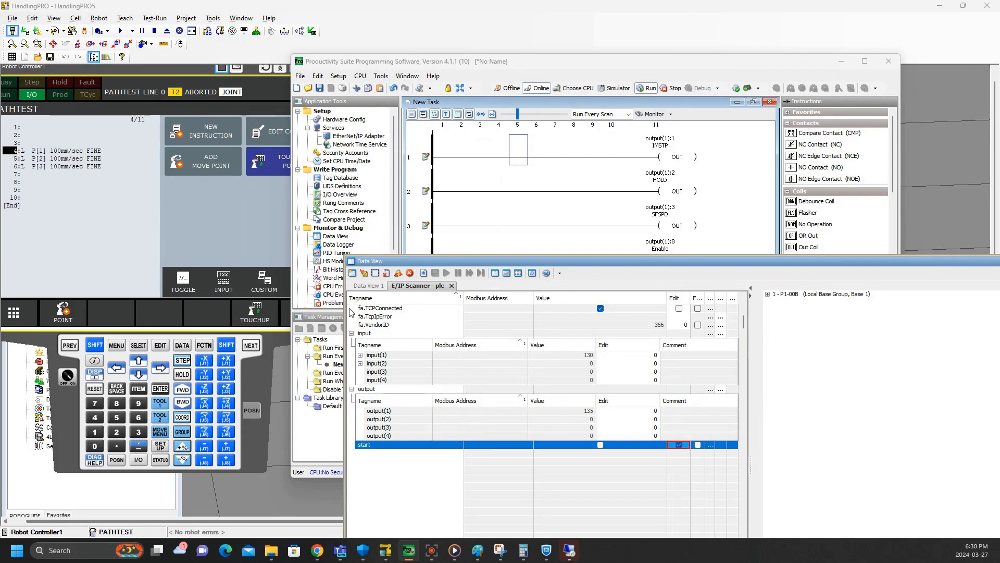
pyautogui.click(364, 274)
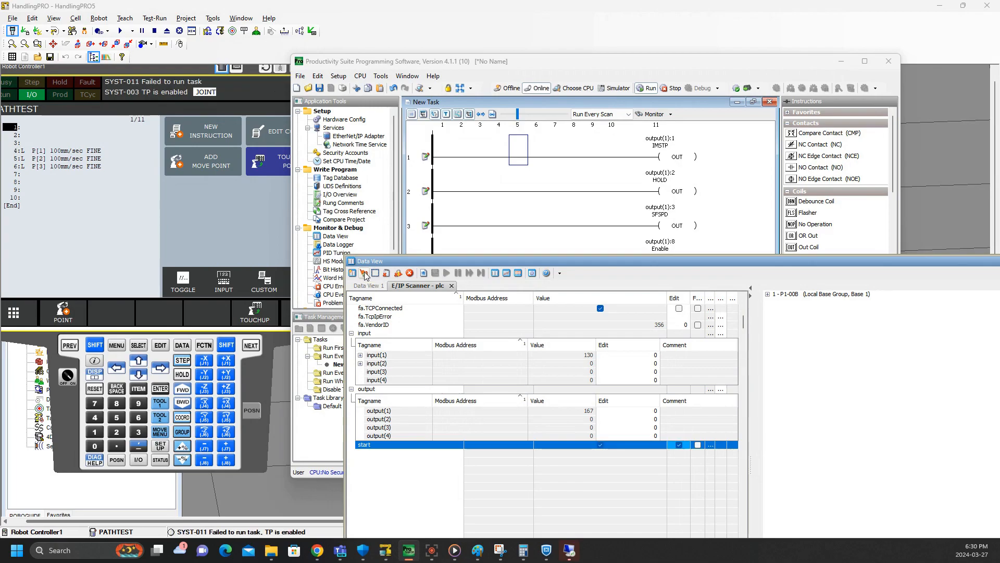